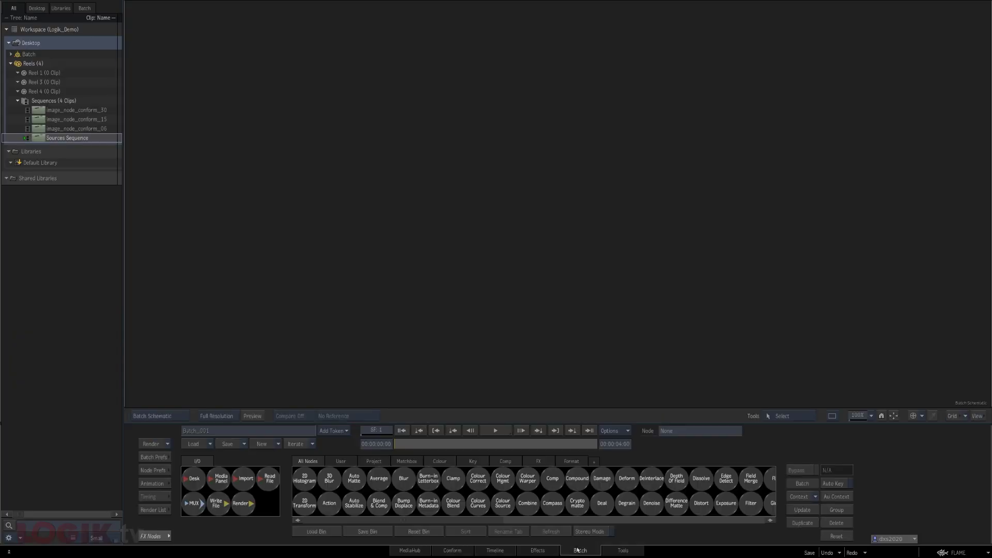
# Step: Add an Image node to the empty batch schematic
pyautogui.press('i')
pyautogui.moveTo(532, 481); pyautogui.dragTo(472, 190)
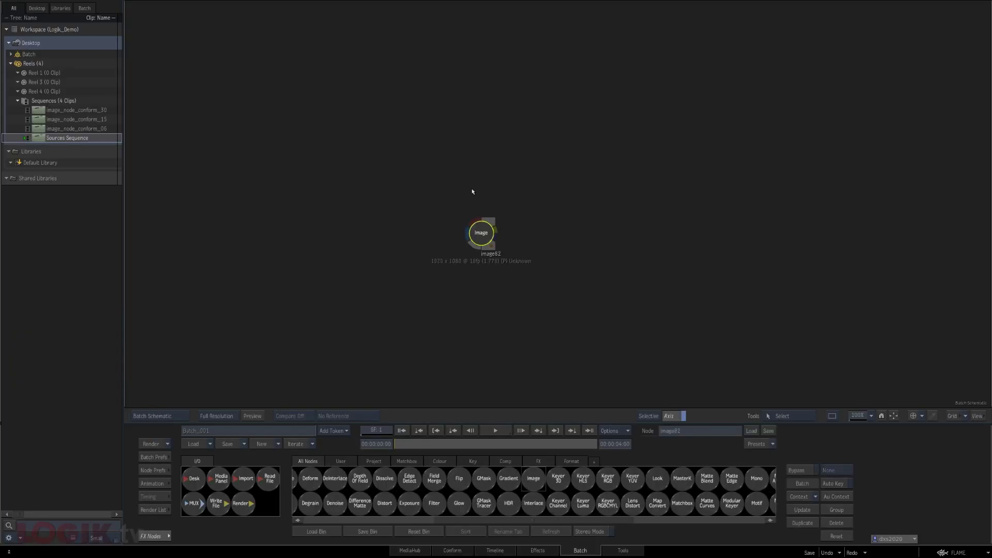
# Step: Apply the Image effect to the selected segment of the Sources Sequence timeline and open its editor
pyautogui.click(506, 551)
pyautogui.click(725, 449)
pyautogui.click(138, 396)
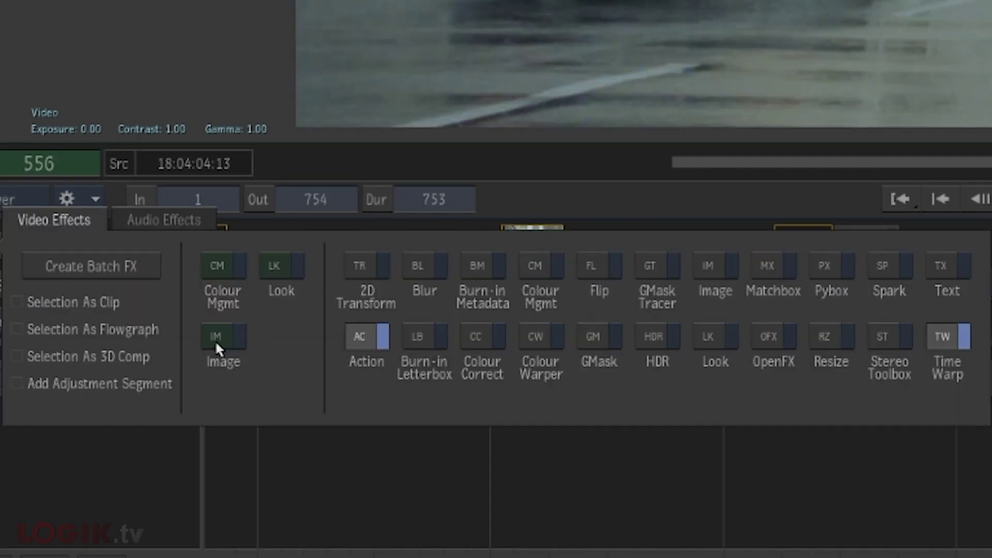
pyautogui.click(216, 341)
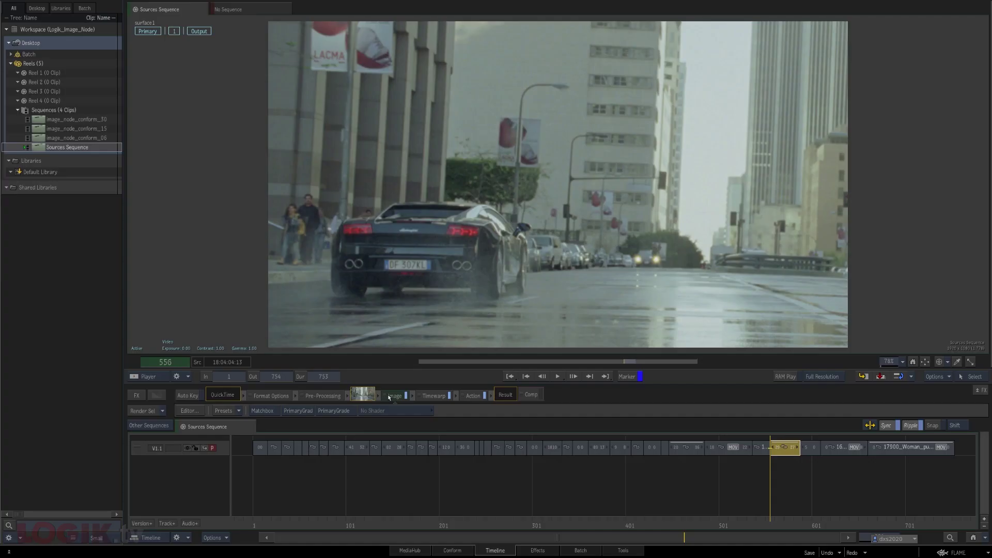
pyautogui.doubleClick(389, 398)
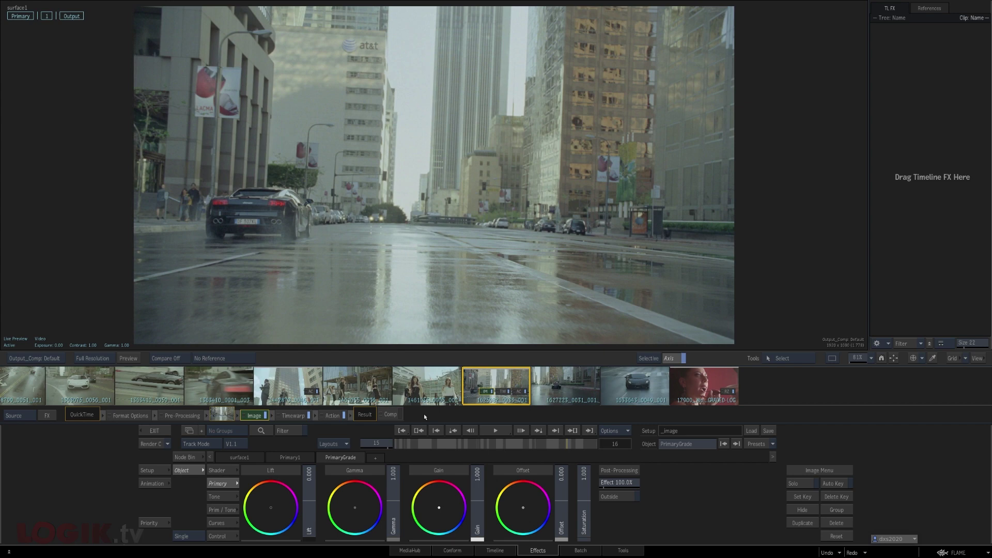
# Step: Display the Image schematic and attach a GMask node to selective1, ready for drawing in the viewer
pyautogui.press('`')
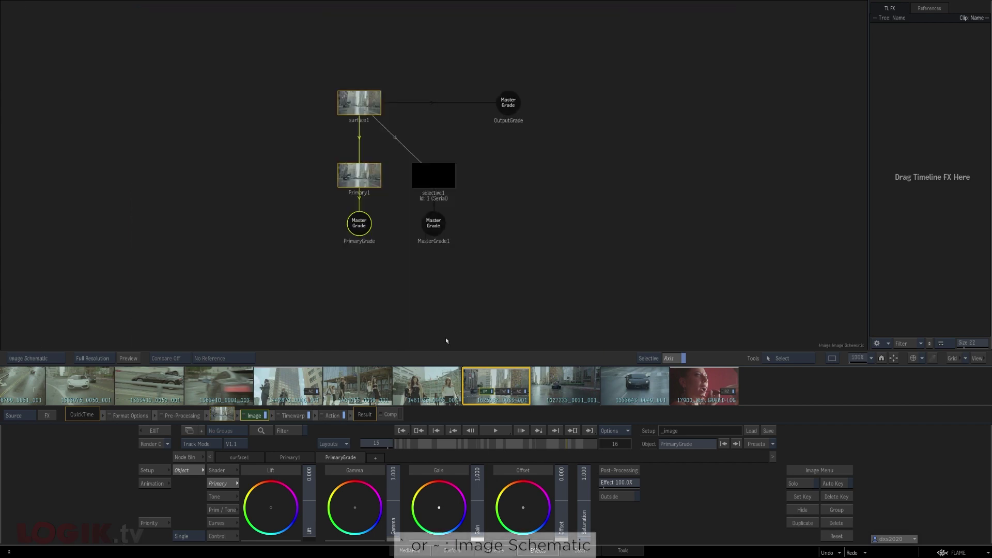
pyautogui.click(478, 288)
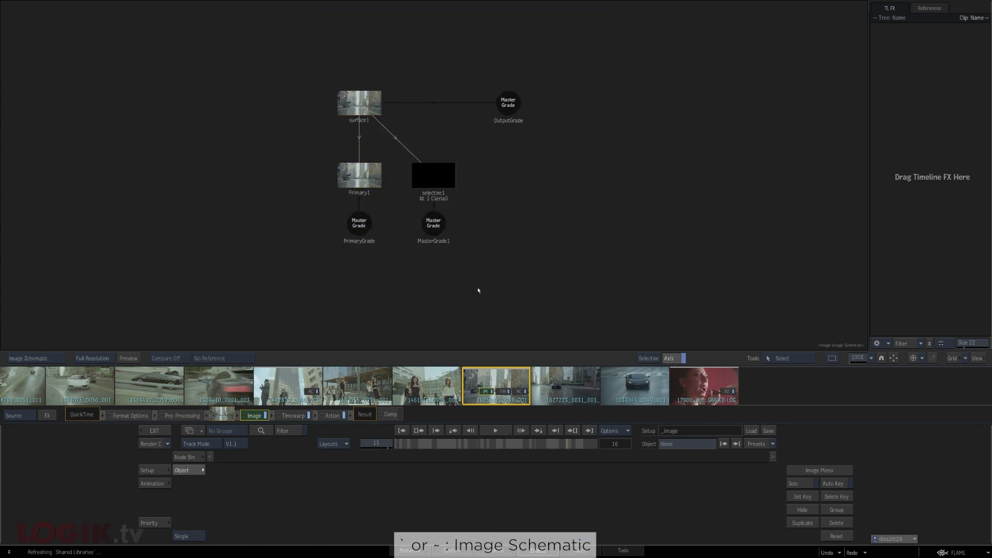
pyautogui.click(436, 177)
pyautogui.click(185, 457)
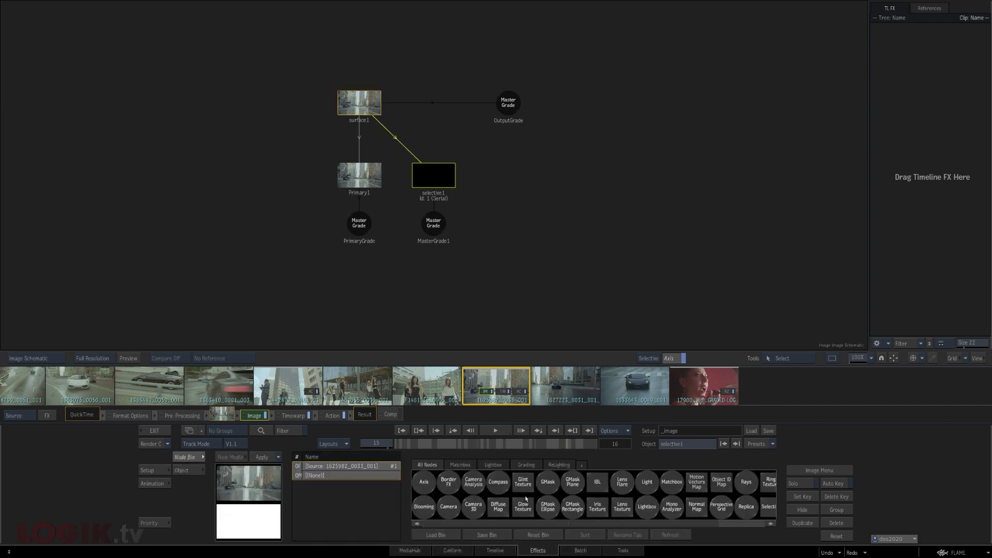
pyautogui.press('g')
pyautogui.doubleClick(540, 481)
pyautogui.press('F4')
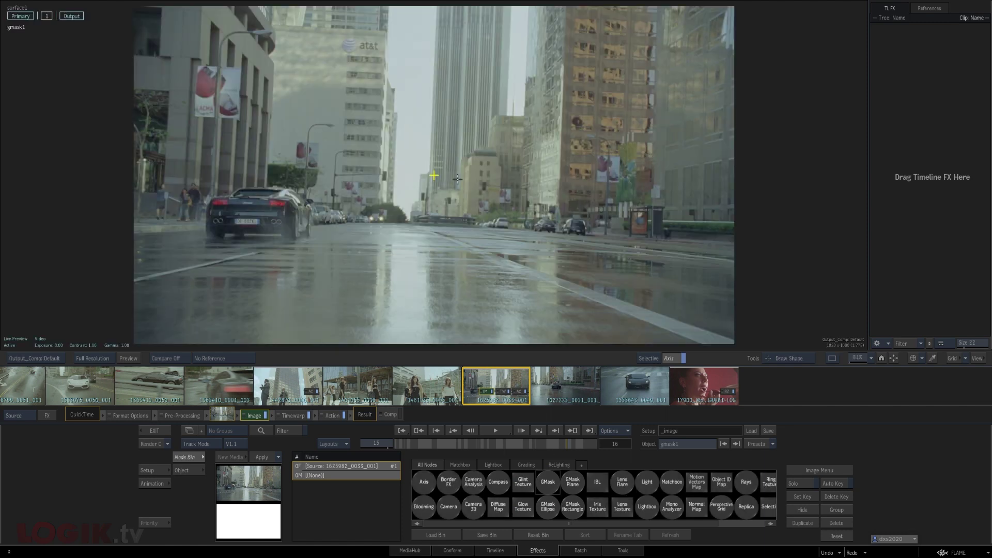
# Step: Draw a GMask shape with points across the wet road ahead of the car
pyautogui.click(467, 178)
pyautogui.click(386, 241)
pyautogui.click(533, 274)
# Step: Try to add a Matchbox node to selective1 in the Image schematic
pyautogui.press('F4')
pyautogui.click(429, 179)
pyautogui.click(453, 465)
pyautogui.click(424, 482)
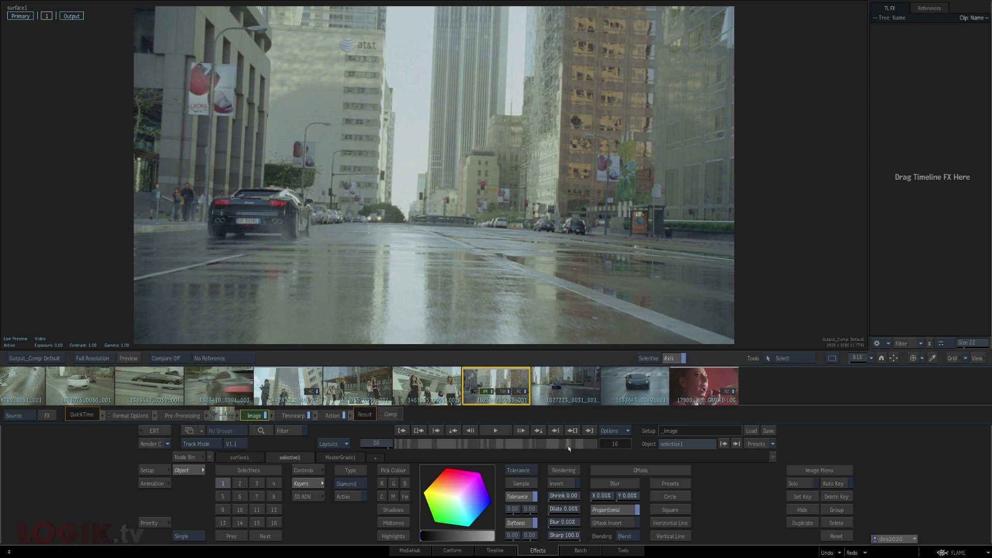
# Step: Set the time bar to Media Range and scrub through the car segments' media
pyautogui.moveTo(567, 445); pyautogui.dragTo(445, 449)
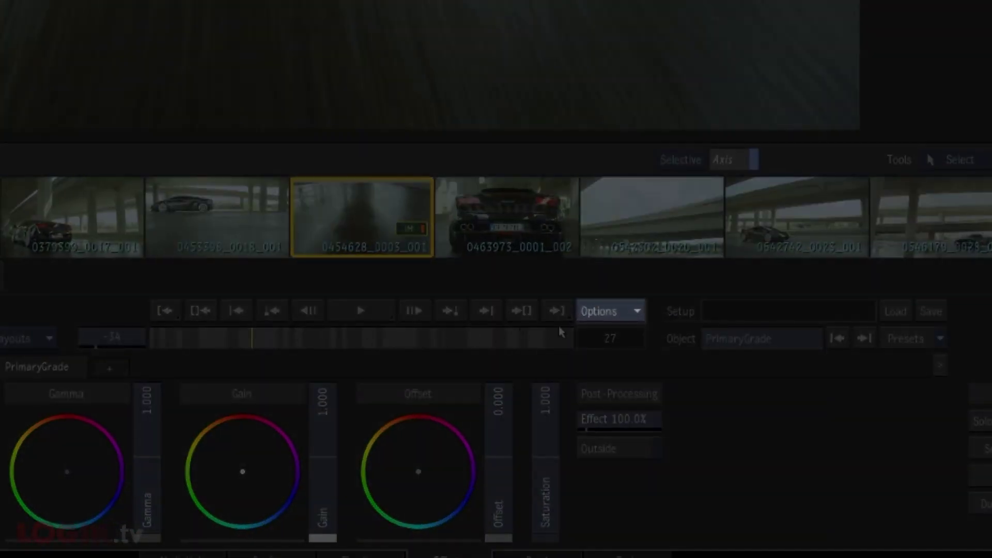
pyautogui.click(620, 433)
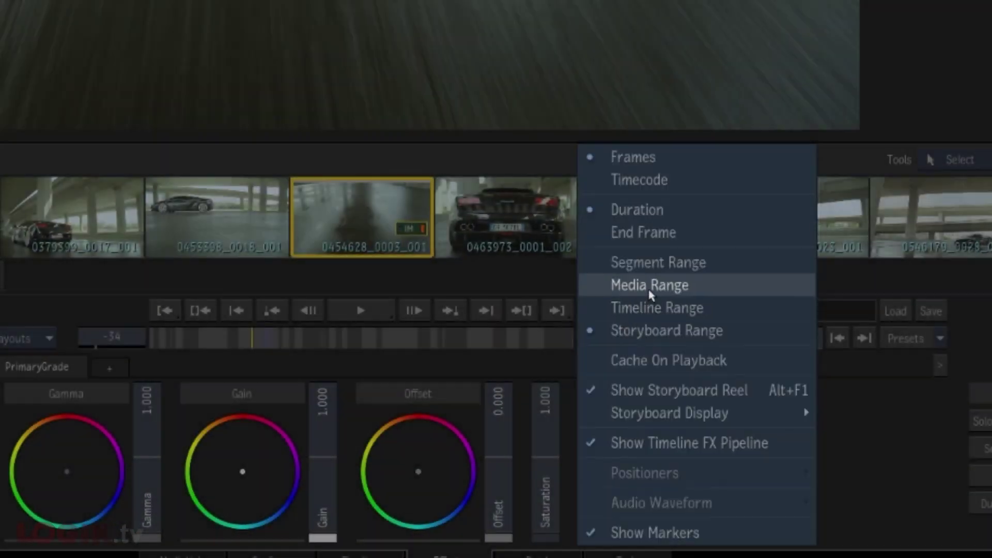
pyautogui.click(623, 286)
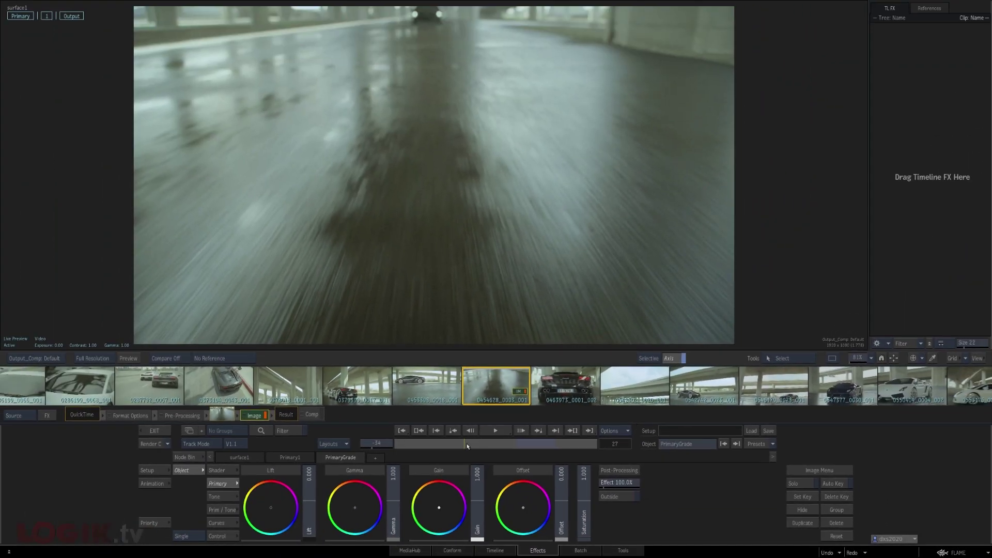
pyautogui.moveTo(466, 446); pyautogui.dragTo(548, 437)
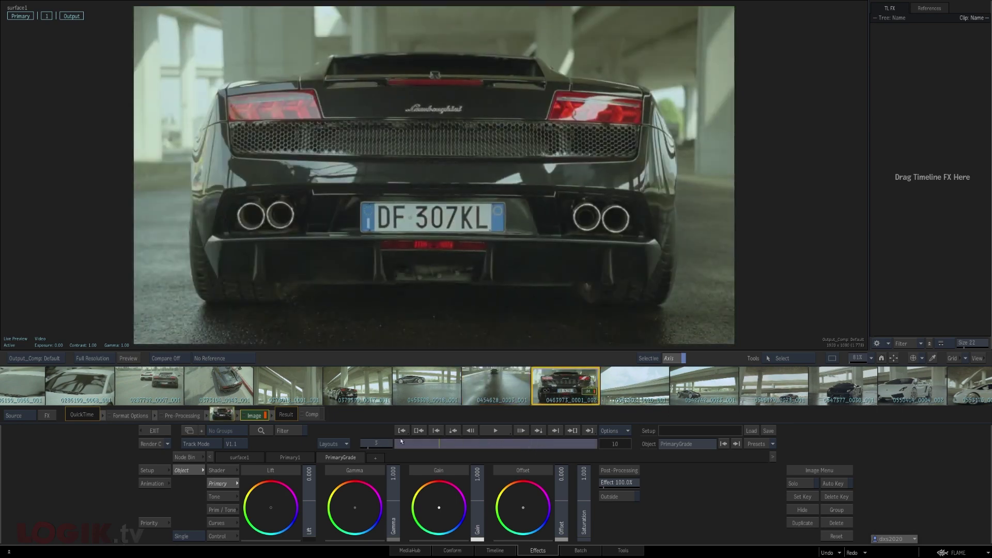
pyautogui.moveTo(392, 441); pyautogui.dragTo(600, 439)
# Step: Make the downtown street shot with the black car the current segment using the storyboard
pyautogui.moveTo(850, 384); pyautogui.dragTo(660, 390)
pyautogui.scroll(-7, 661, 390)
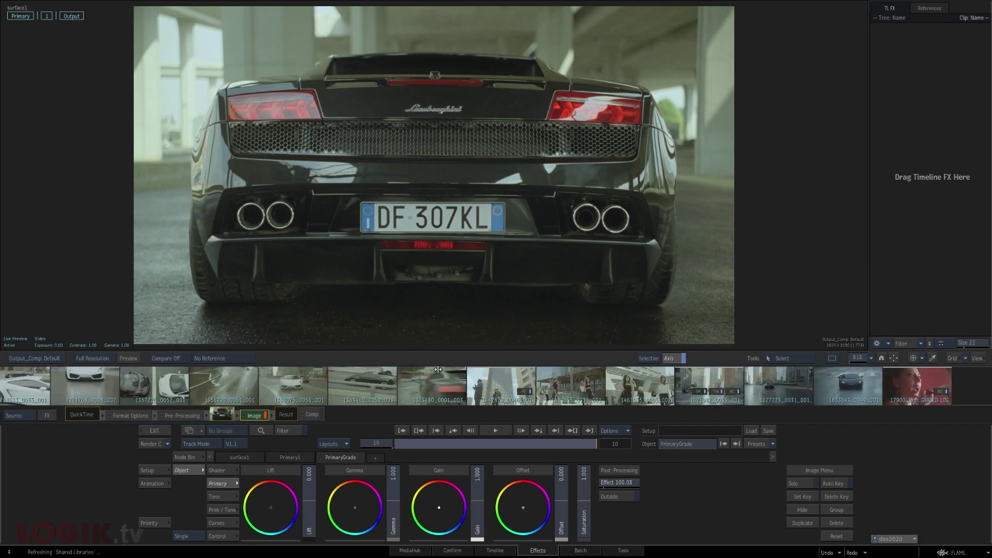
pyautogui.scroll(-2, 414, 368)
pyautogui.click(535, 381)
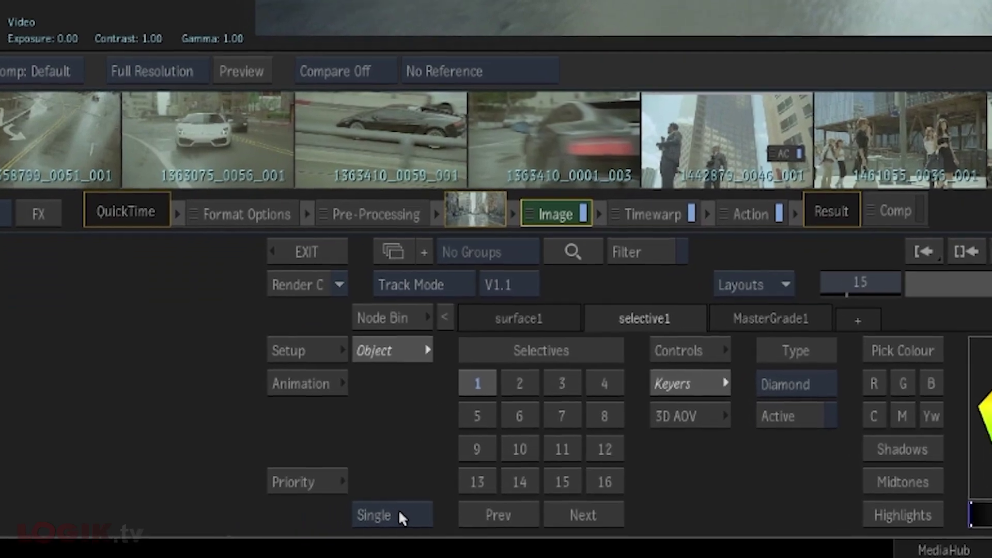
# Step: Set the object menu display to Dual and move the street shot to frame 22
pyautogui.click(192, 536)
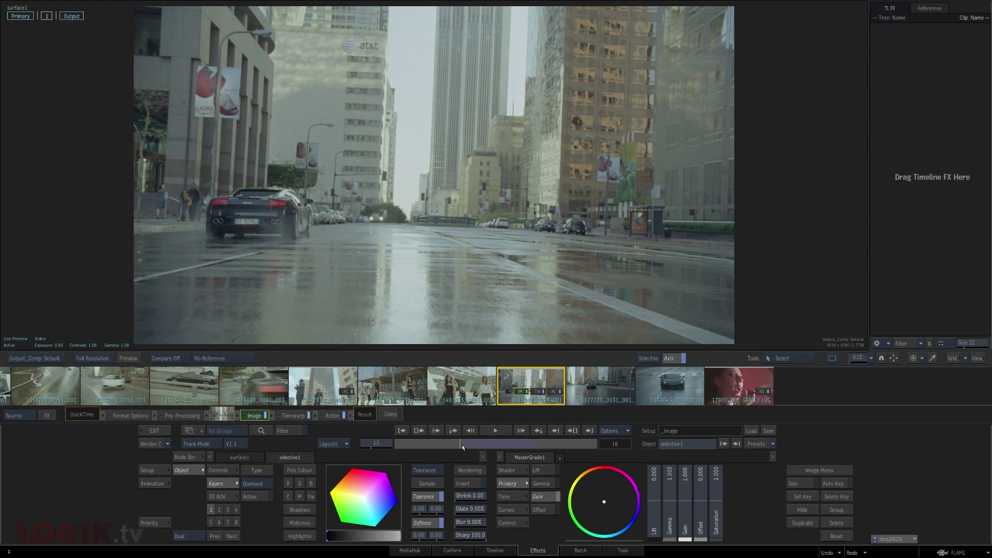
pyautogui.moveTo(463, 448); pyautogui.dragTo(493, 448)
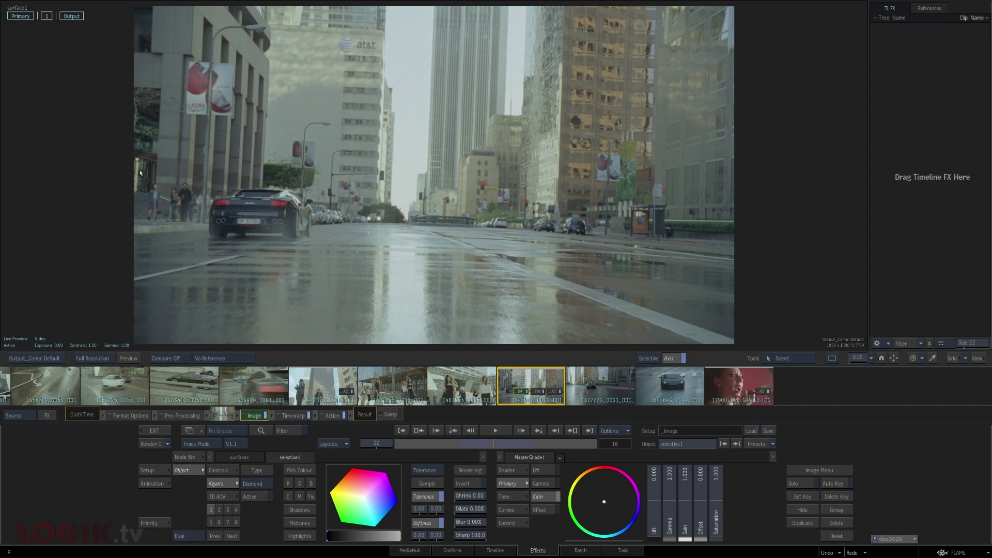
# Step: Examine the surface1, Primary1 and selective1 nodes in the Image schematic
pyautogui.press('Escape')
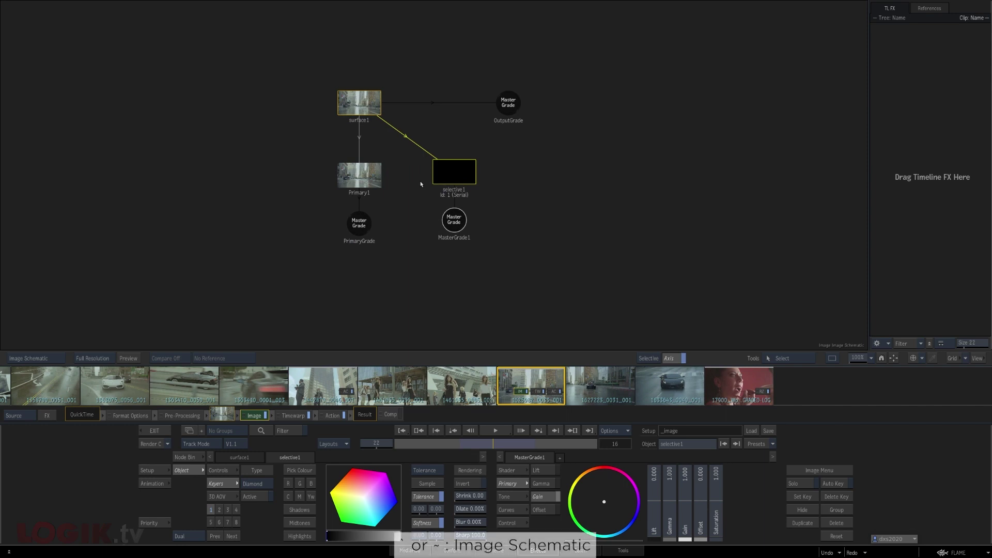
pyautogui.click(365, 106)
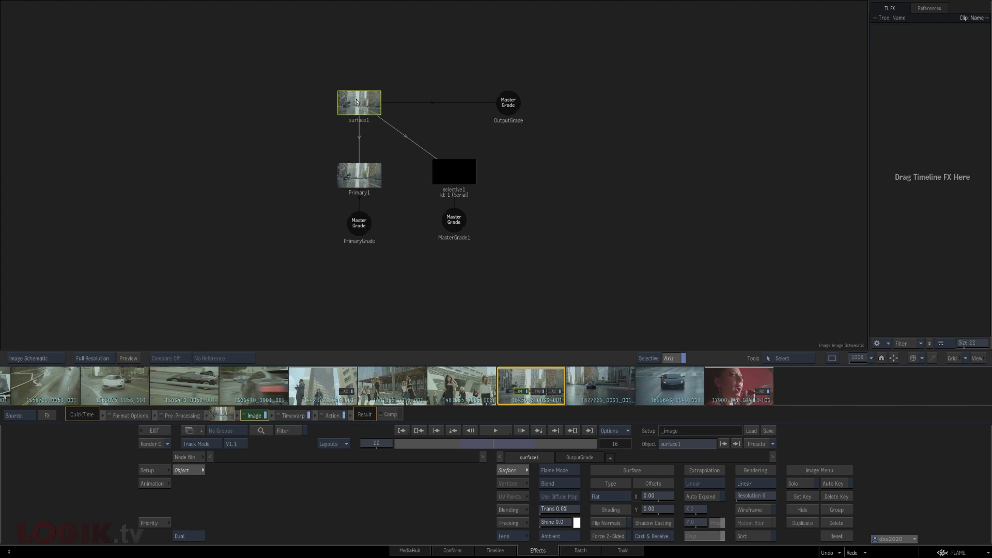
pyautogui.moveTo(356, 100); pyautogui.dragTo(357, 100)
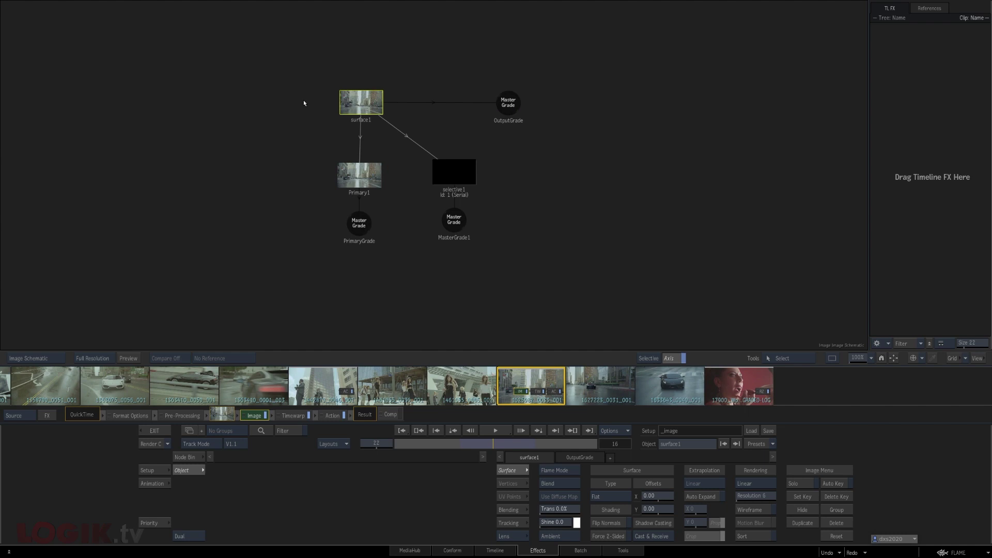
pyautogui.click(361, 173)
pyautogui.click(453, 175)
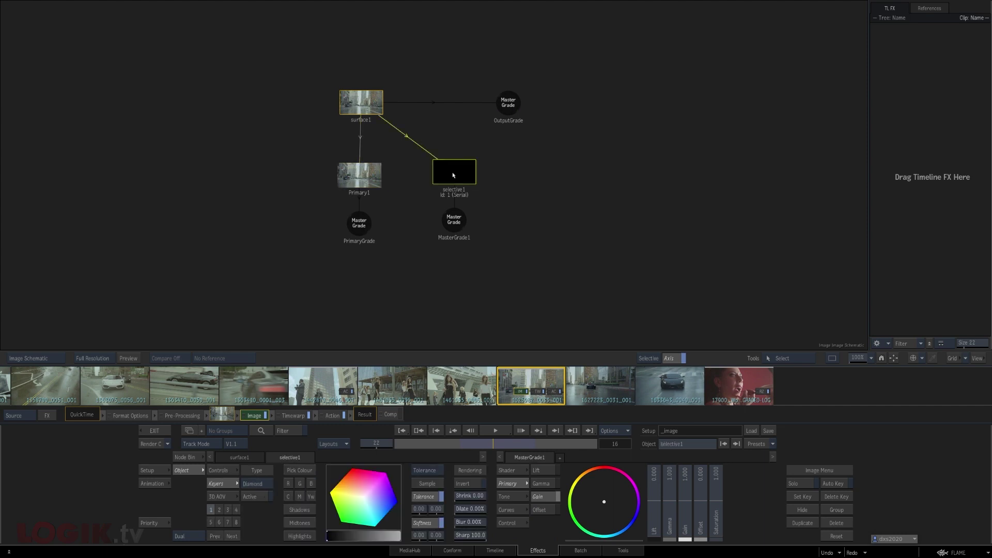
pyautogui.moveTo(453, 176); pyautogui.dragTo(455, 172)
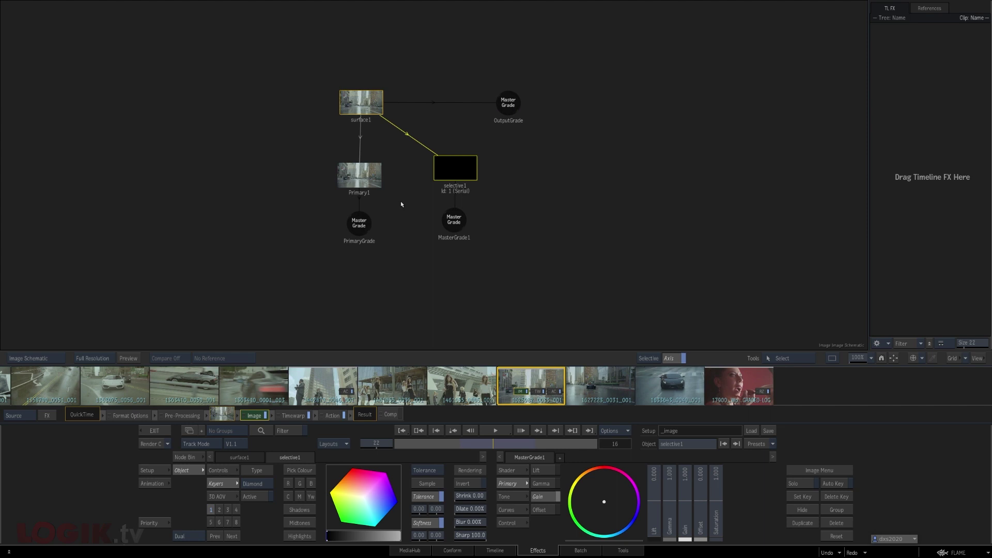
# Step: Try the Tracer and Semantic keyer types on selective1, using Human Face as the semantic analysis
pyautogui.press('F4')
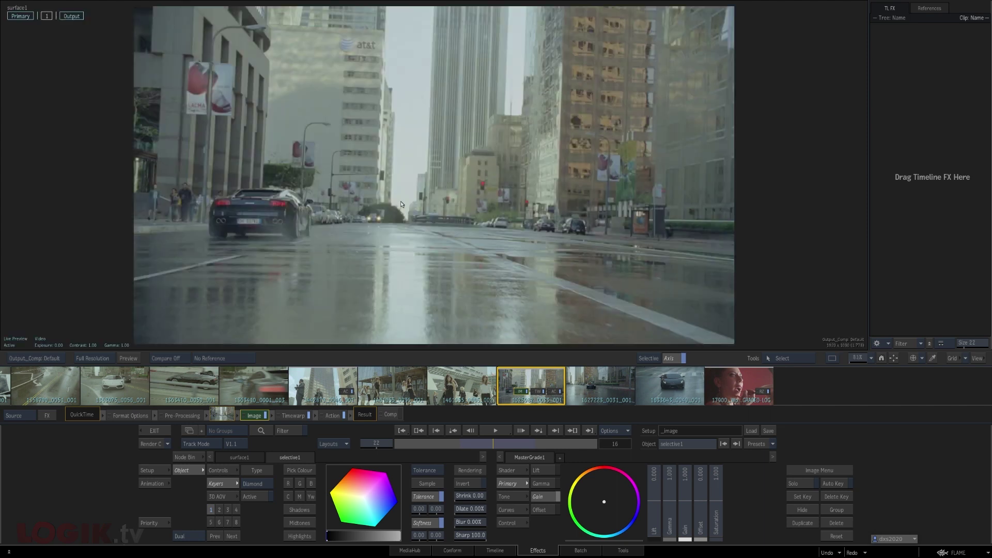
pyautogui.click(256, 484)
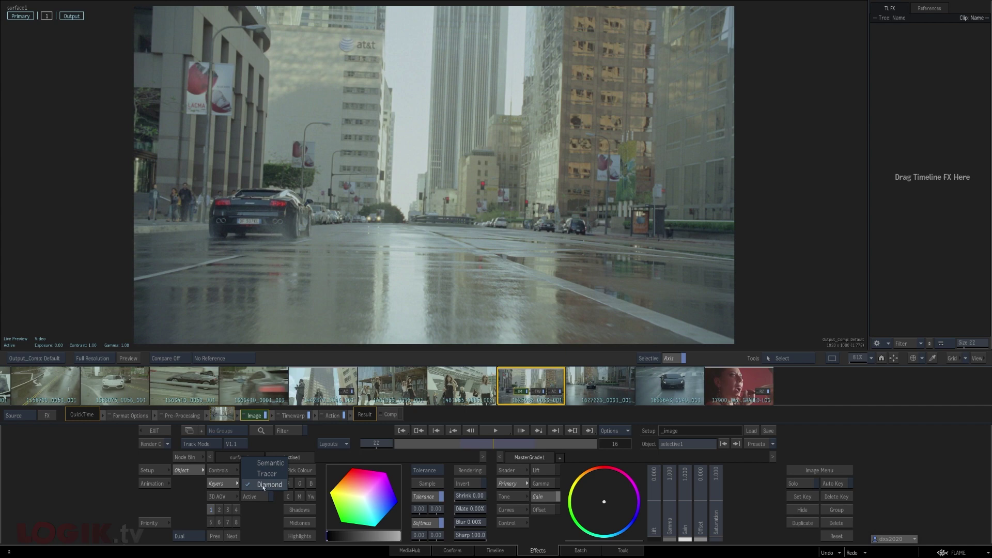
pyautogui.click(255, 472)
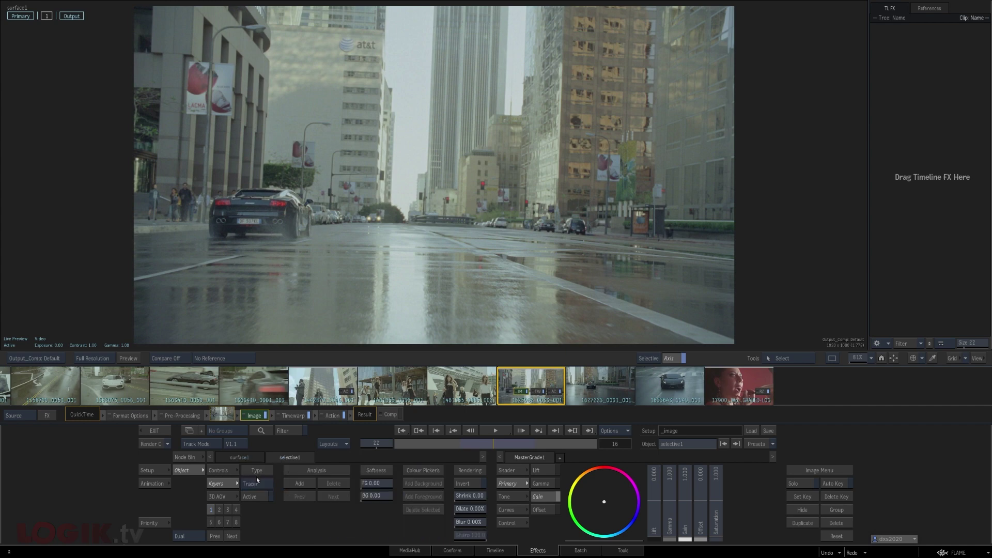
pyautogui.click(257, 485)
pyautogui.click(265, 475)
pyautogui.click(287, 484)
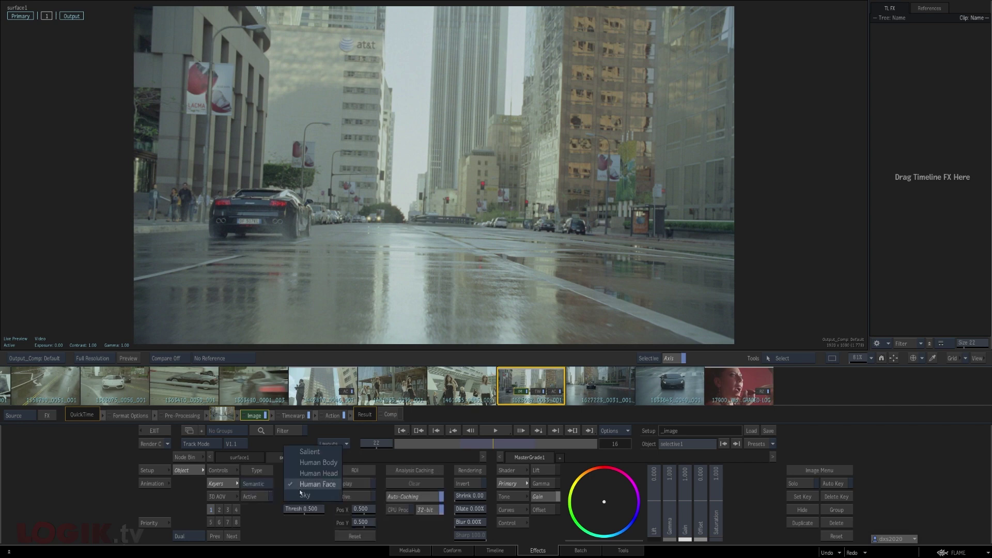
pyautogui.click(296, 485)
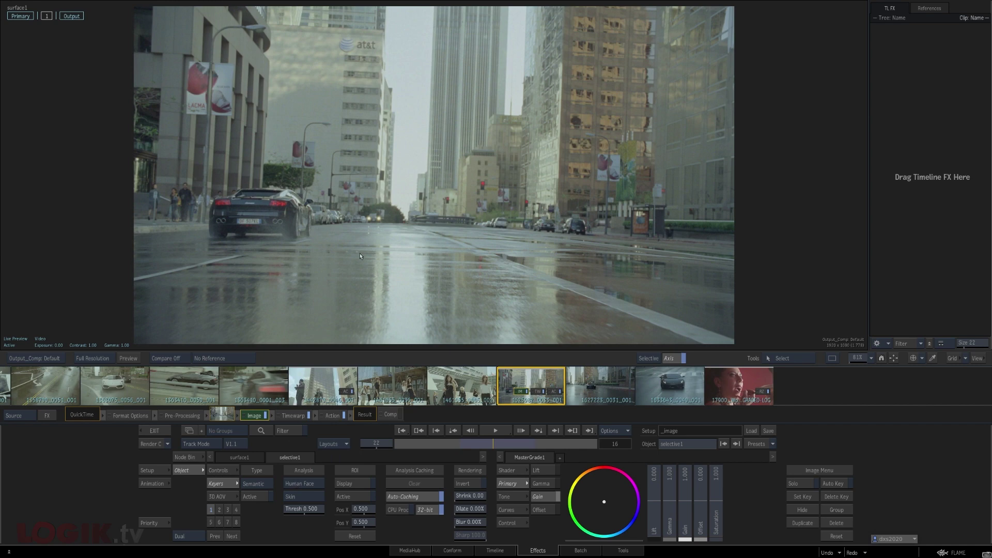
# Step: Add an elliptical GMask to selective1 and position it over the buildings beyond the road
pyautogui.hotkey('shift', 'g')
pyautogui.moveTo(414, 184); pyautogui.dragTo(470, 235)
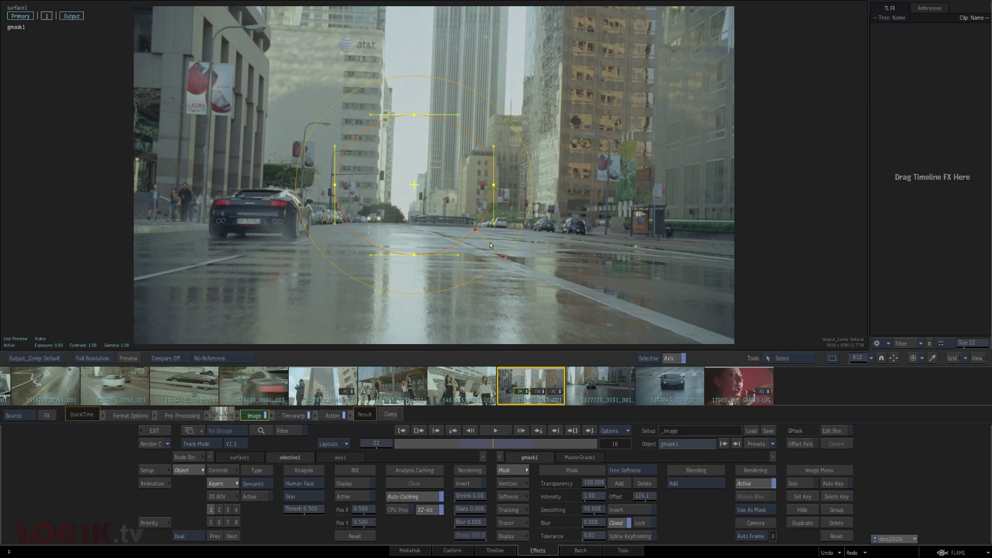
pyautogui.press('F4')
pyautogui.click(529, 220)
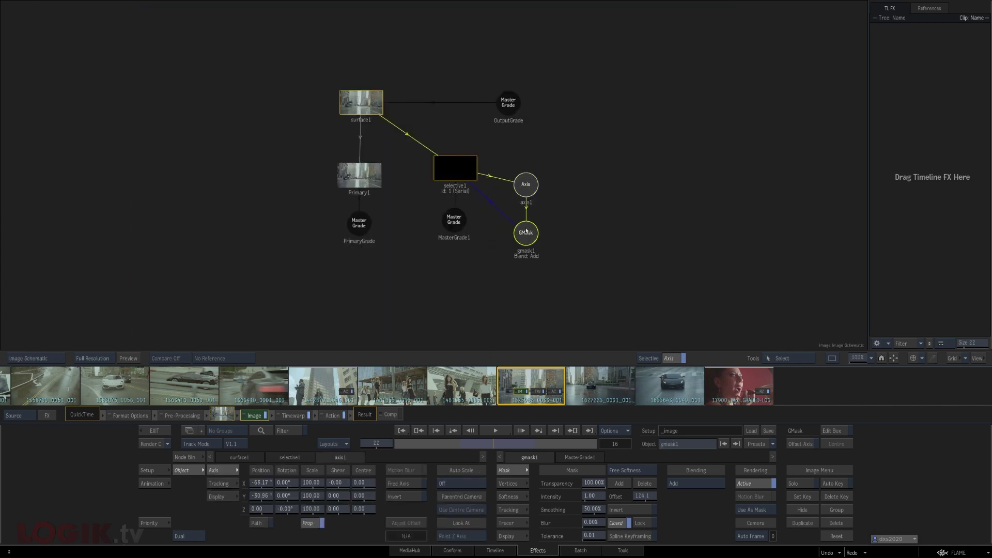
pyautogui.press('F4')
pyautogui.moveTo(415, 185); pyautogui.dragTo(535, 156)
# Step: Push the Gain of selective1's MasterGrade1 strongly towards magenta to tint the masked area
pyautogui.click(49, 17)
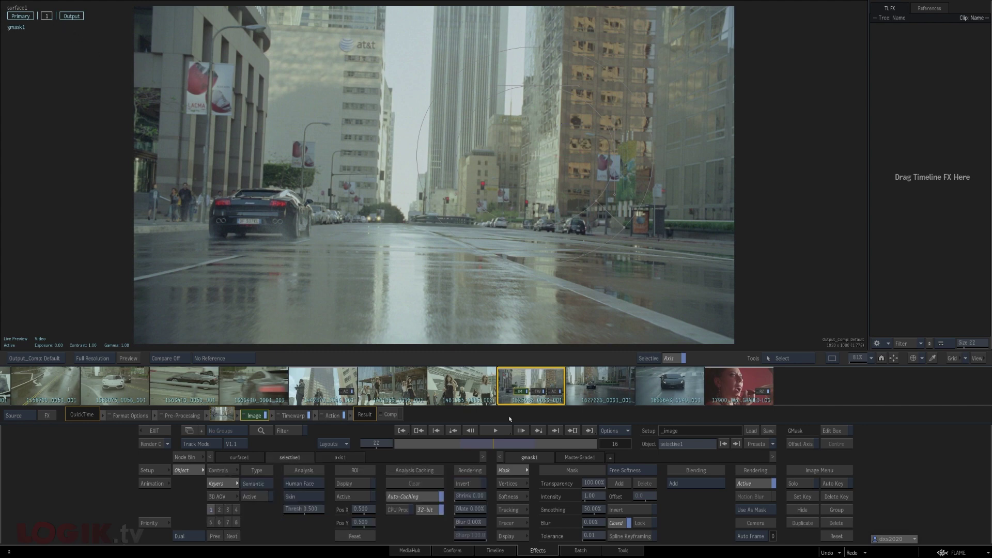
pyautogui.click(568, 457)
pyautogui.moveTo(605, 501); pyautogui.dragTo(578, 480)
pyautogui.moveTo(121, 72); pyautogui.dragTo(297, 84)
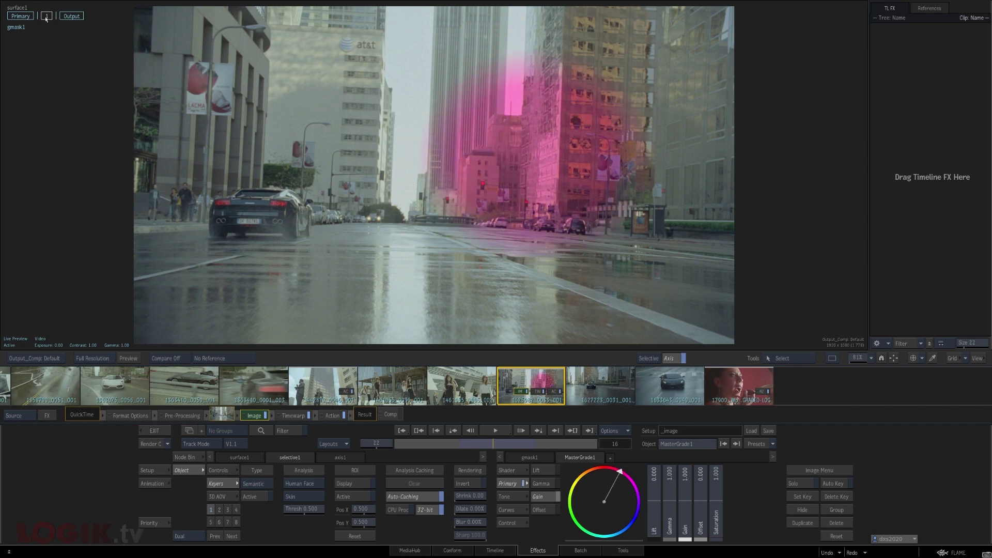
# Step: Restore selective1 by removing its GMask, resetting the MasterGrade1 Gain and returning the keyer type to Diamond
pyautogui.click(46, 17)
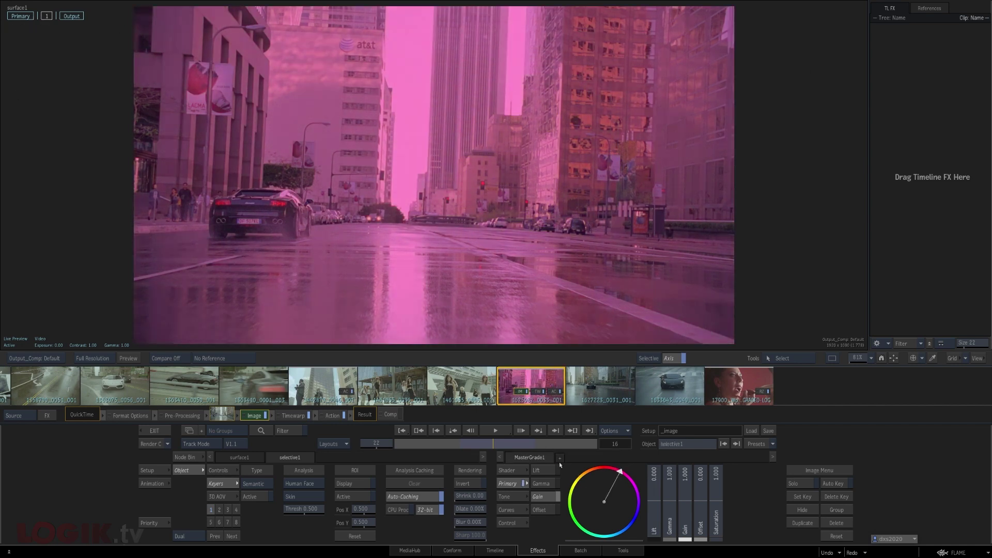
pyautogui.keyDown('ctrl'); pyautogui.click(602, 500); pyautogui.keyUp('ctrl')
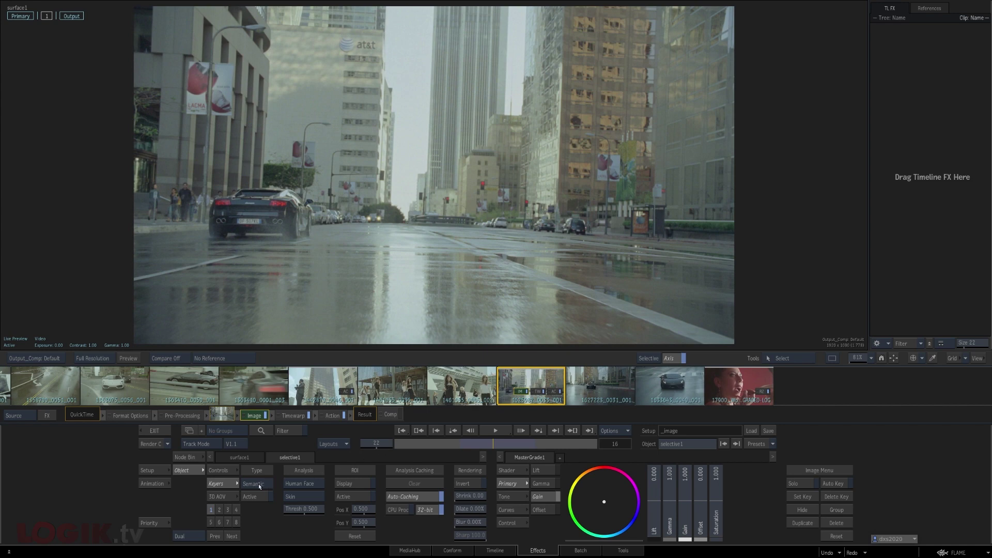
pyautogui.click(268, 506)
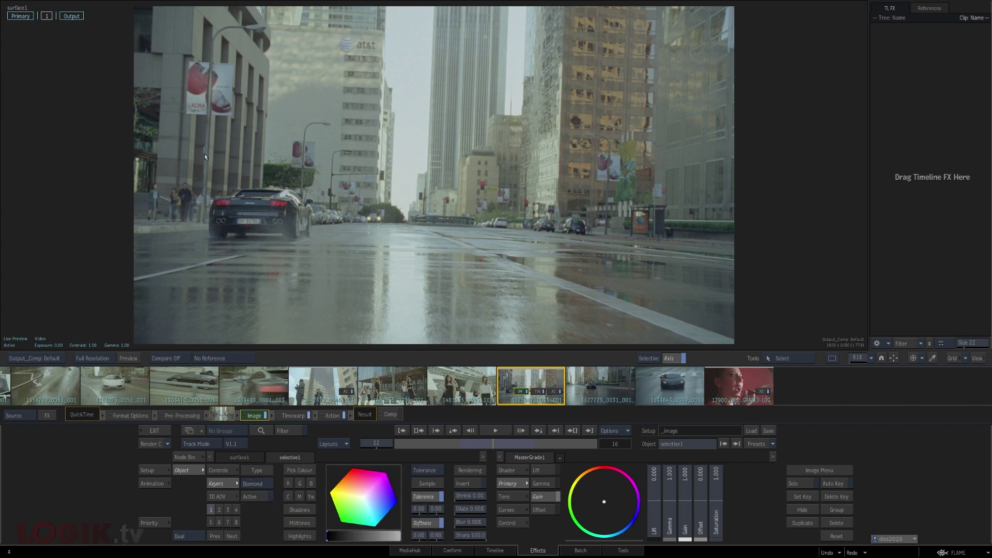
pyautogui.press('Escape')
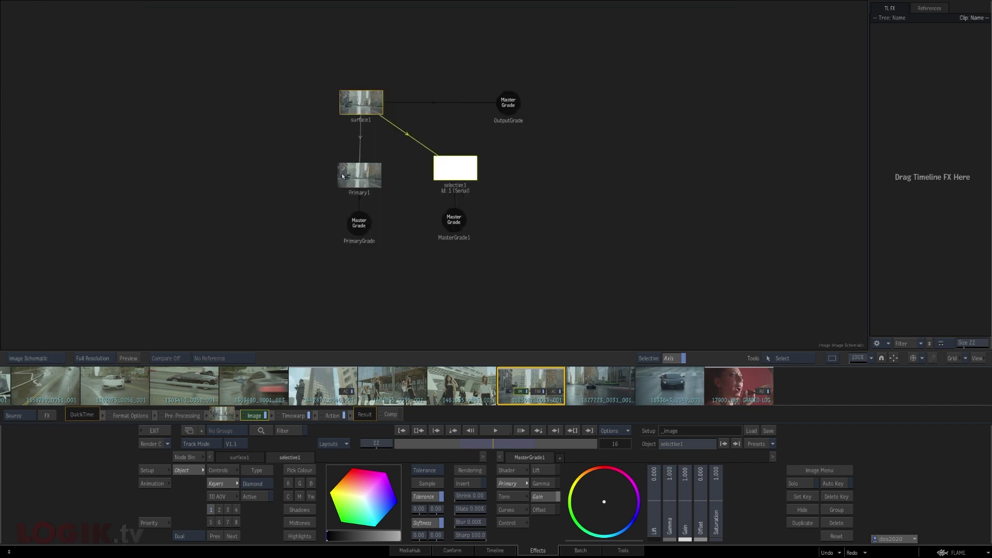
# Step: Shift the Gain of Primary1's PrimaryGrade slightly towards blue to cool the whole image
pyautogui.click(360, 179)
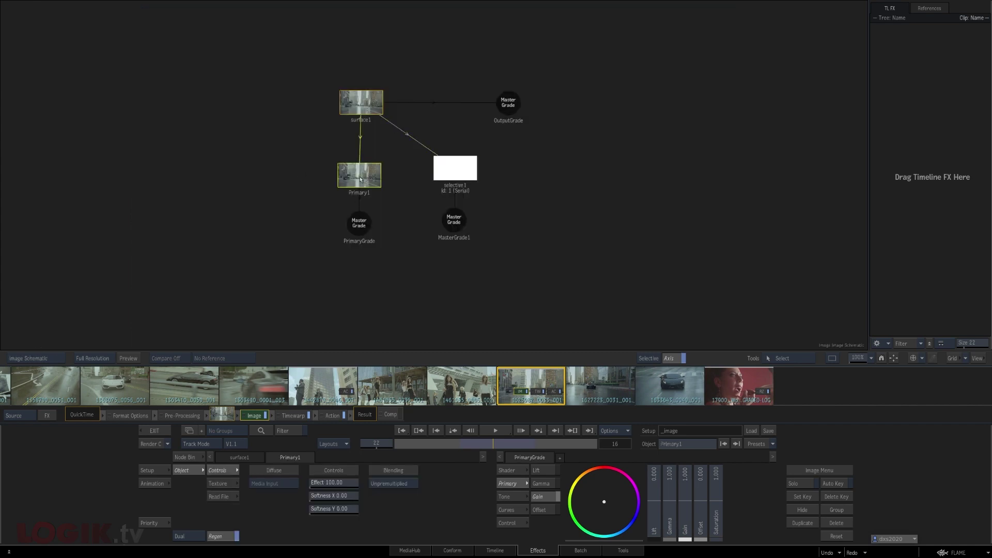
pyautogui.click(361, 230)
pyautogui.press('F4')
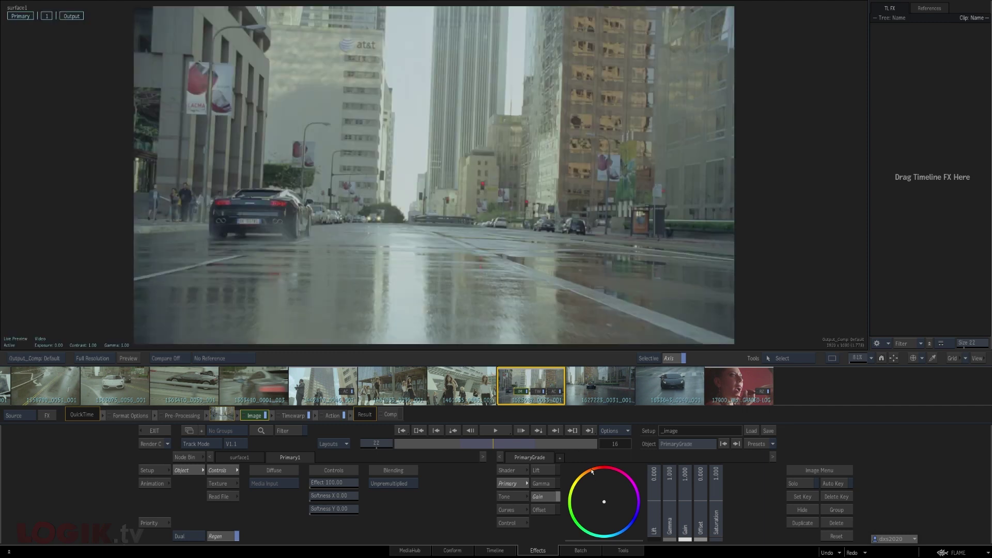
pyautogui.moveTo(625, 445); pyautogui.dragTo(663, 524)
pyautogui.press('Tab')
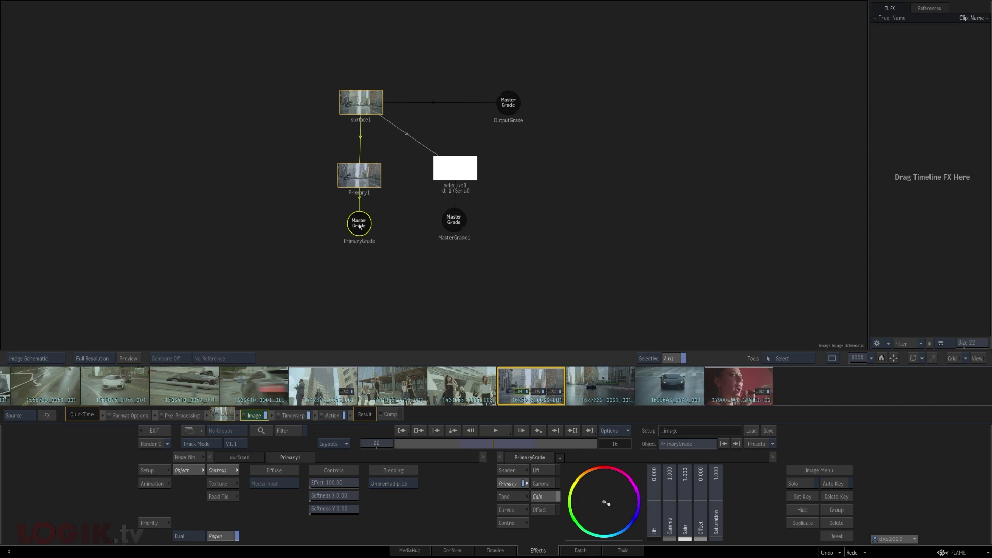
pyautogui.press('Tab')
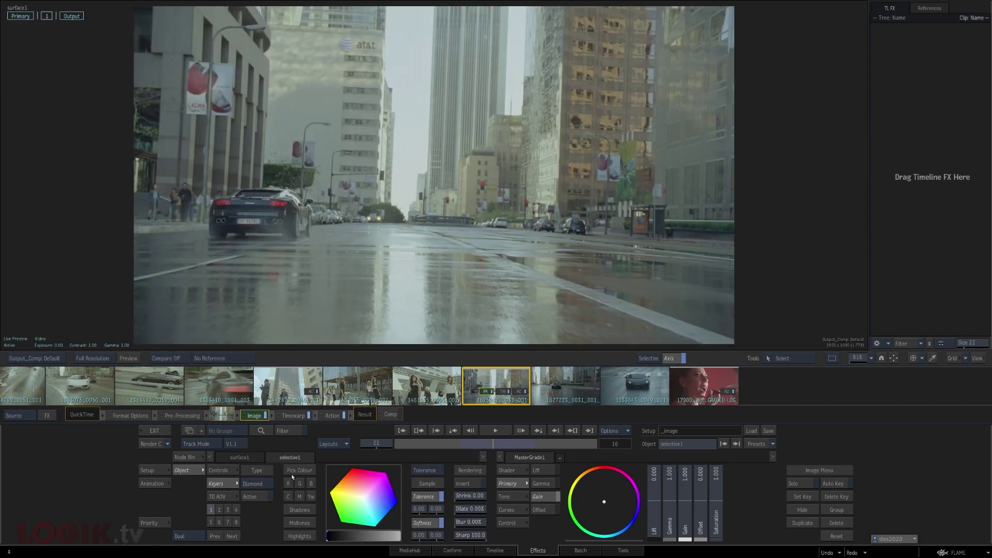
# Step: Key the red of the LACMA banner with selective1's Diamond keyer and limit it with a soft elliptical GMask around the banner
pyautogui.click(293, 471)
pyautogui.click(195, 88)
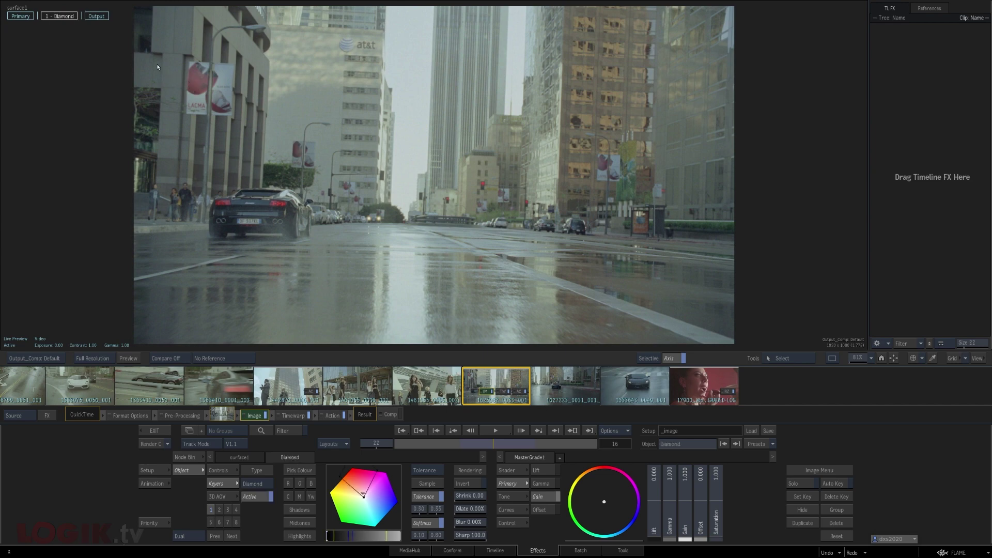
pyautogui.hotkey('shift', 'e')
pyautogui.moveTo(203, 92); pyautogui.dragTo(264, 150)
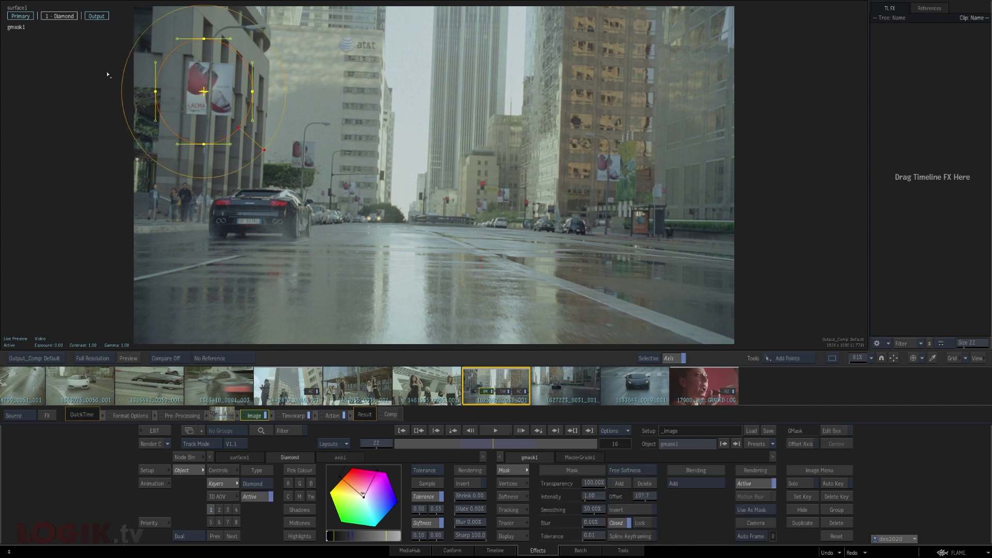
pyautogui.click(60, 17)
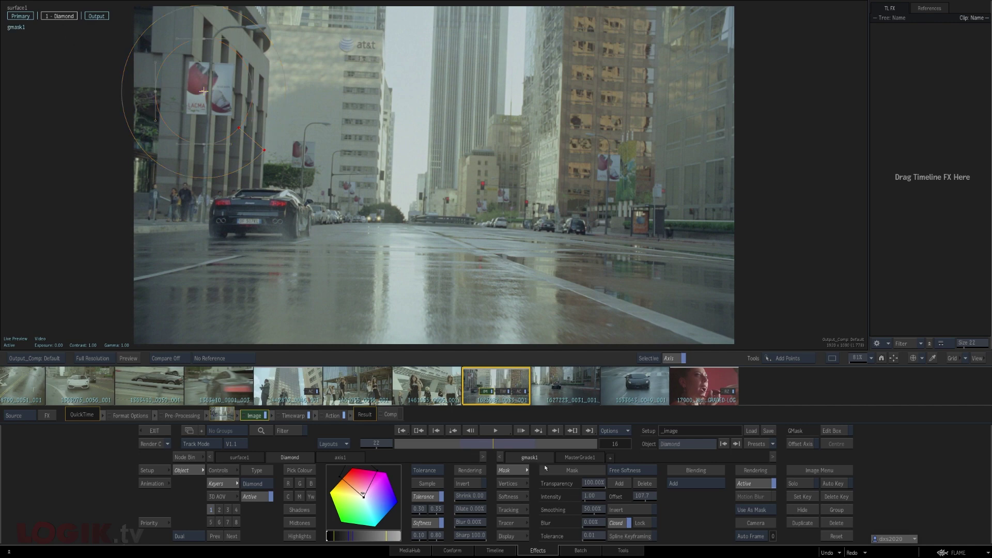
# Step: Push MasterGrade1's Gain towards orange and lower its overall level to recolour the keyed banner
pyautogui.click(577, 458)
pyautogui.moveTo(615, 509); pyautogui.dragTo(105, 159)
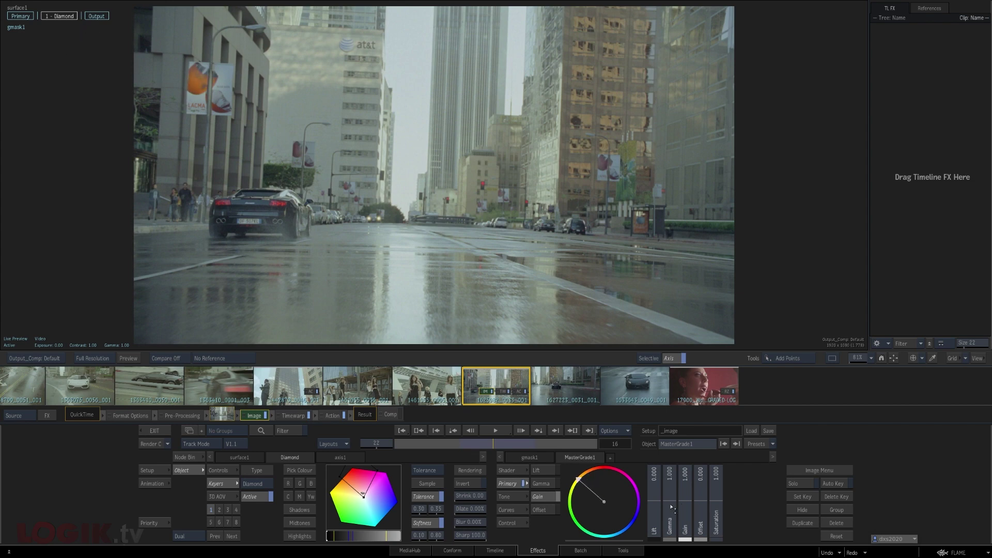
pyautogui.moveTo(685, 505); pyautogui.dragTo(535, 467)
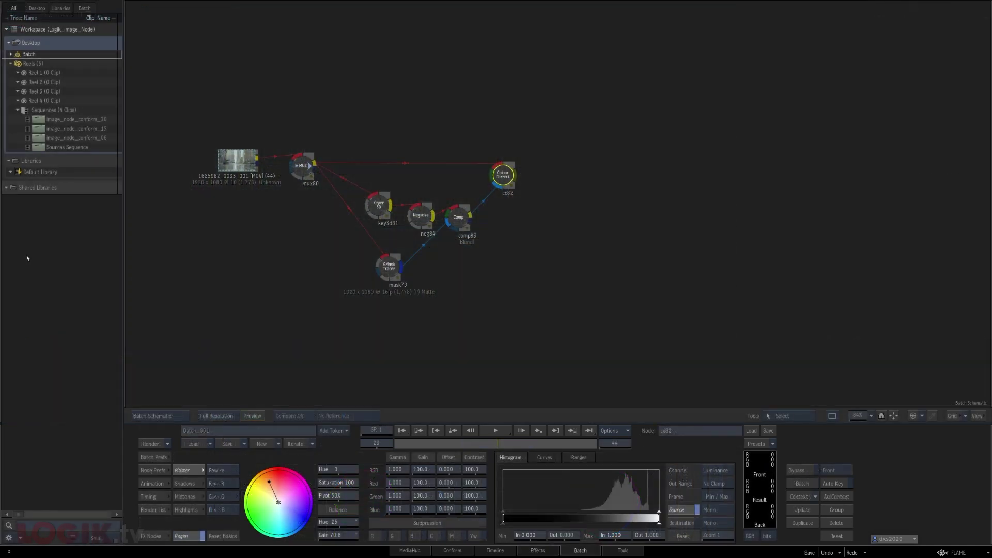
# Step: Examine the equivalent Batch tree of Keyer 3D, Negative, GMask Tracer, Comp and Colour Correct nodes, including the Negative's matte
pyautogui.click(282, 274)
pyautogui.moveTo(299, 267); pyautogui.dragTo(311, 276)
pyautogui.click(256, 178)
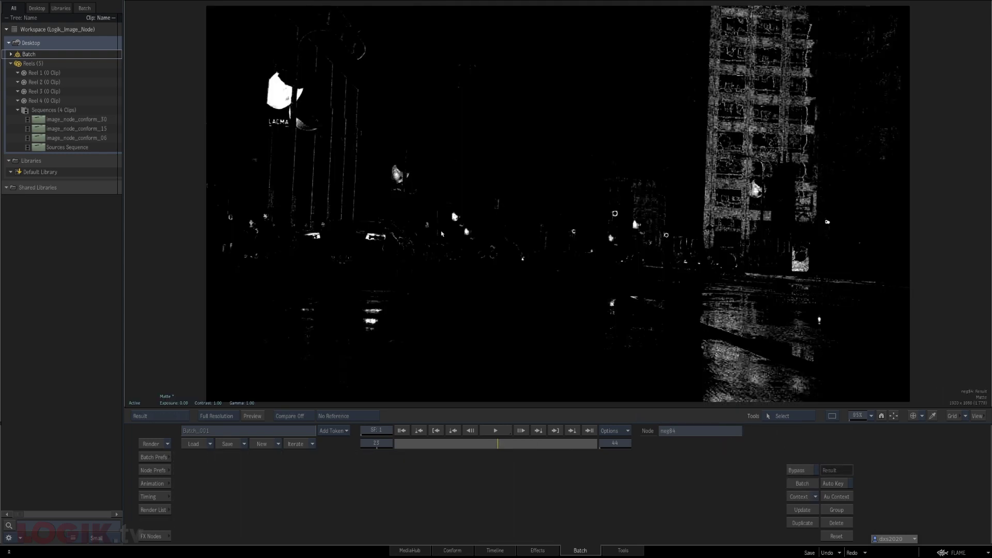
pyautogui.press('Escape')
pyautogui.click(522, 192)
pyautogui.press('F4')
pyautogui.press('Escape')
pyautogui.press('k')
pyautogui.moveTo(534, 480); pyautogui.dragTo(358, 86)
pyautogui.press('n')
pyautogui.moveTo(533, 503); pyautogui.dragTo(405, 129)
pyautogui.press('g')
pyautogui.write('comp')
pyautogui.press('Return')
pyautogui.click(504, 145)
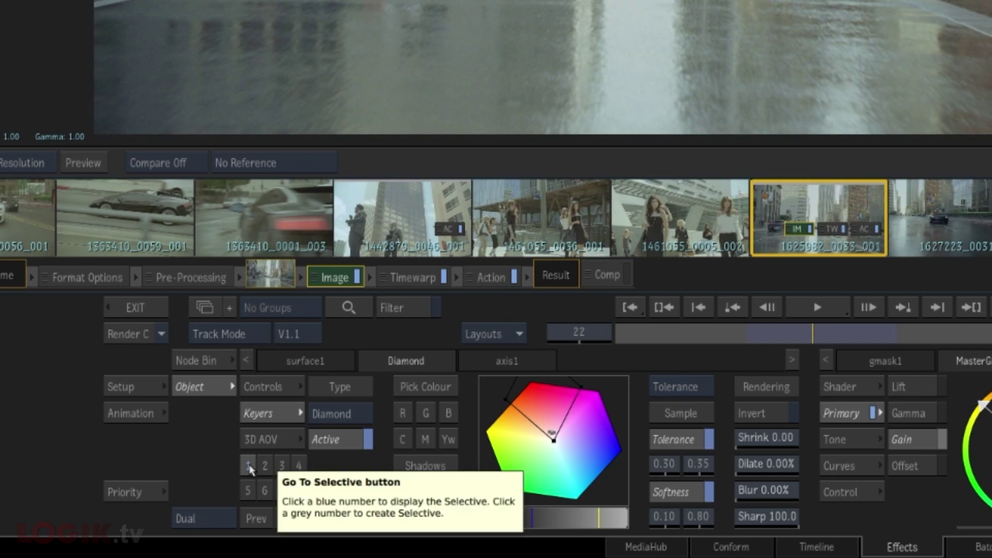
# Step: Page through the banks of numbered selectives and return to the first bank
pyautogui.click(248, 467)
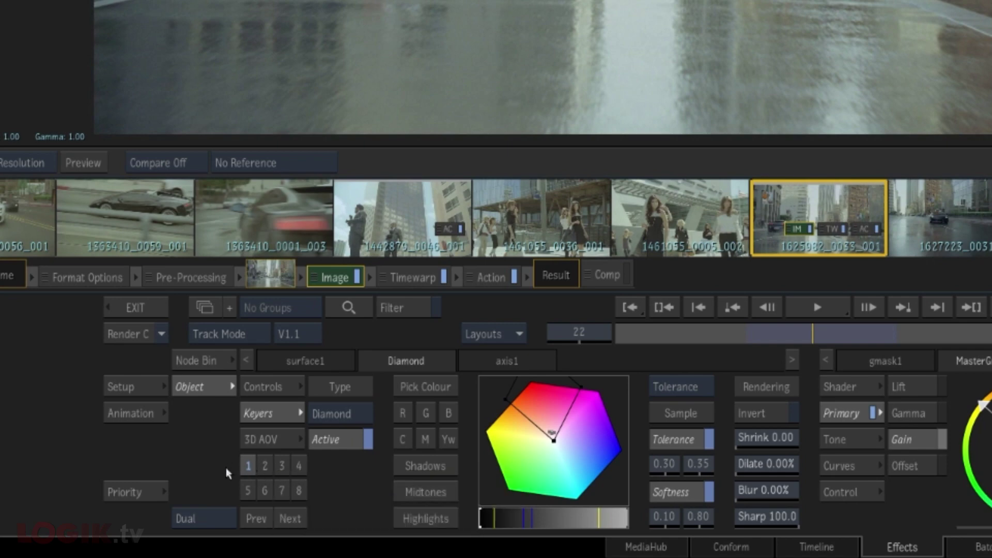
pyautogui.click(298, 517)
pyautogui.click(299, 516)
pyautogui.click(299, 518)
pyautogui.click(298, 518)
pyautogui.click(299, 518)
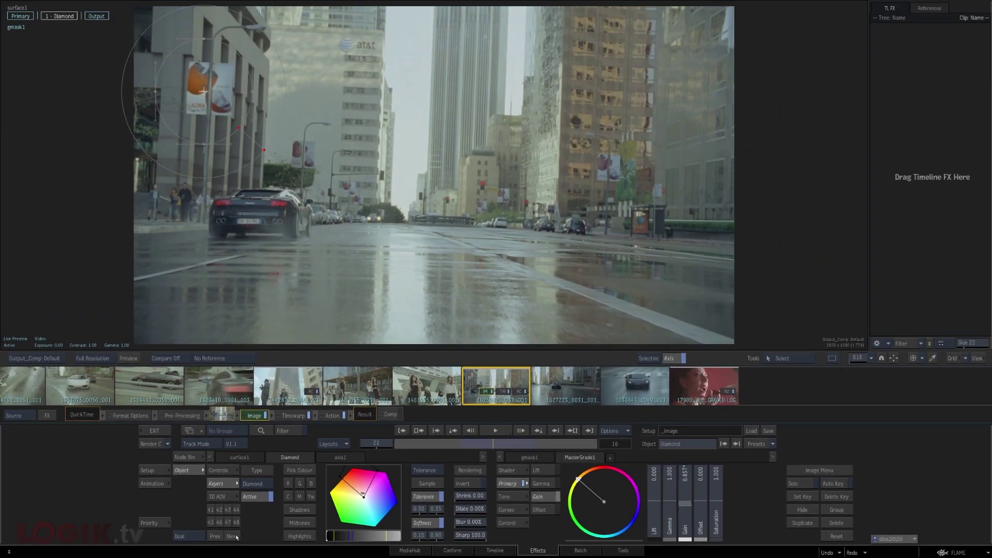
pyautogui.click(237, 536)
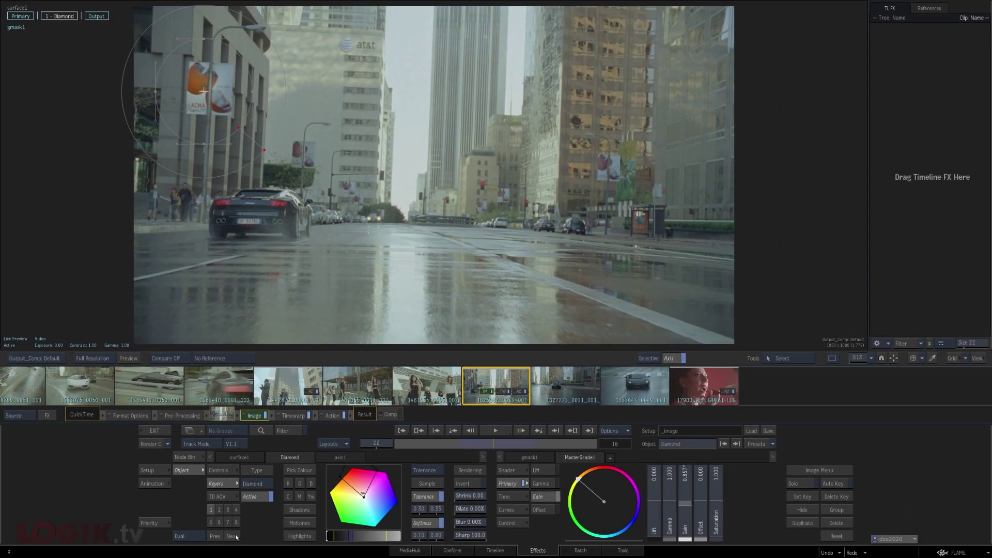
# Step: Create selective 2 and rearrange the selective nodes in the Image schematic, leaving selective 2 selected
pyautogui.click(219, 511)
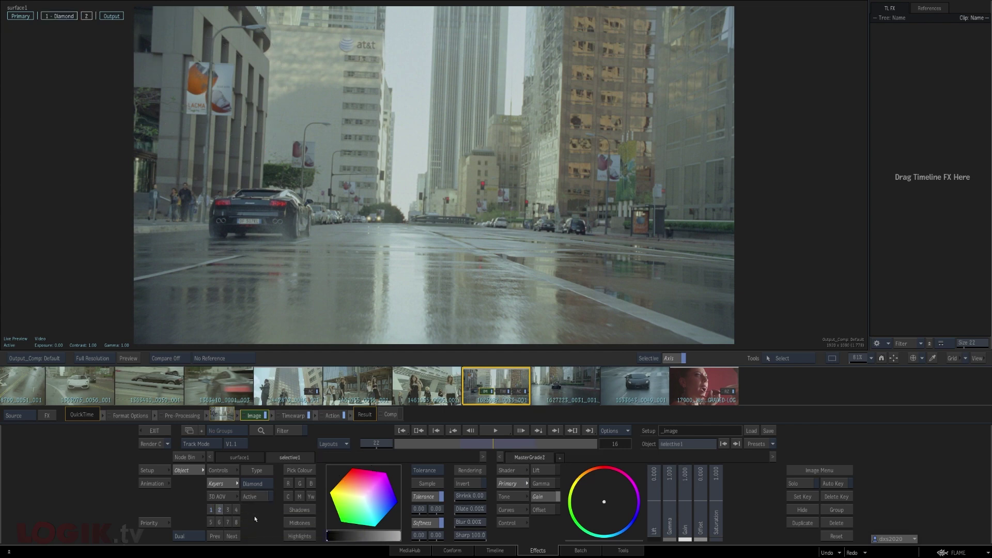
pyautogui.press('F4')
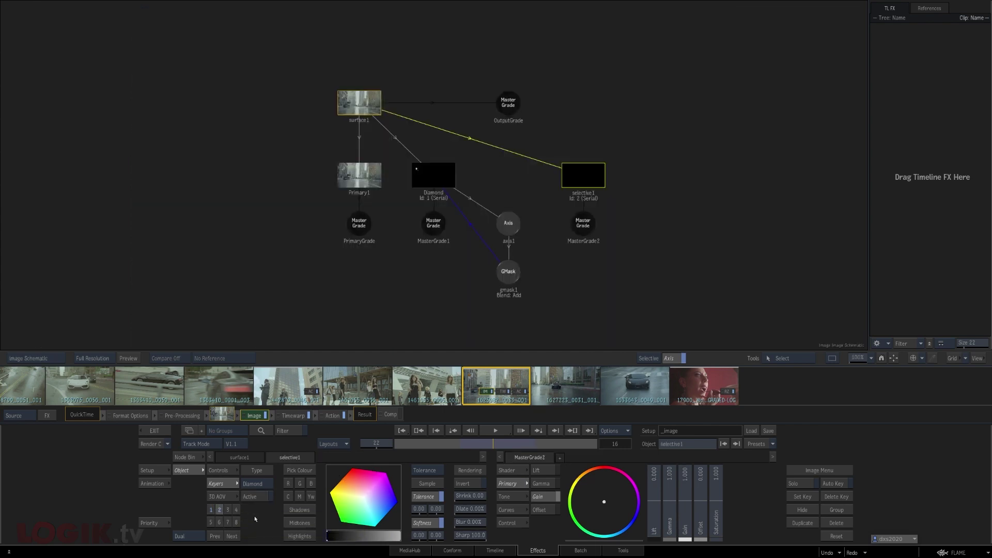
pyautogui.moveTo(589, 181); pyautogui.dragTo(604, 181)
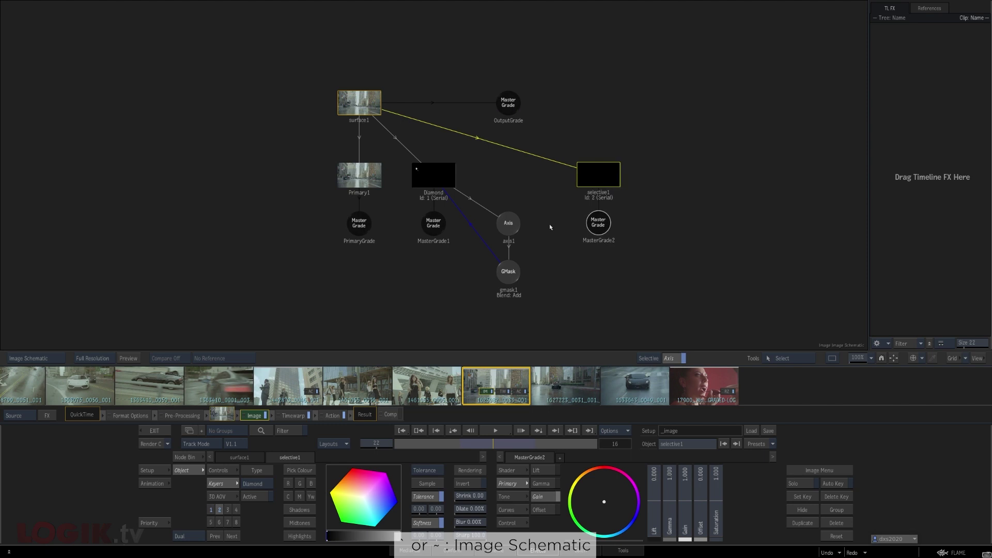
pyautogui.click(577, 261)
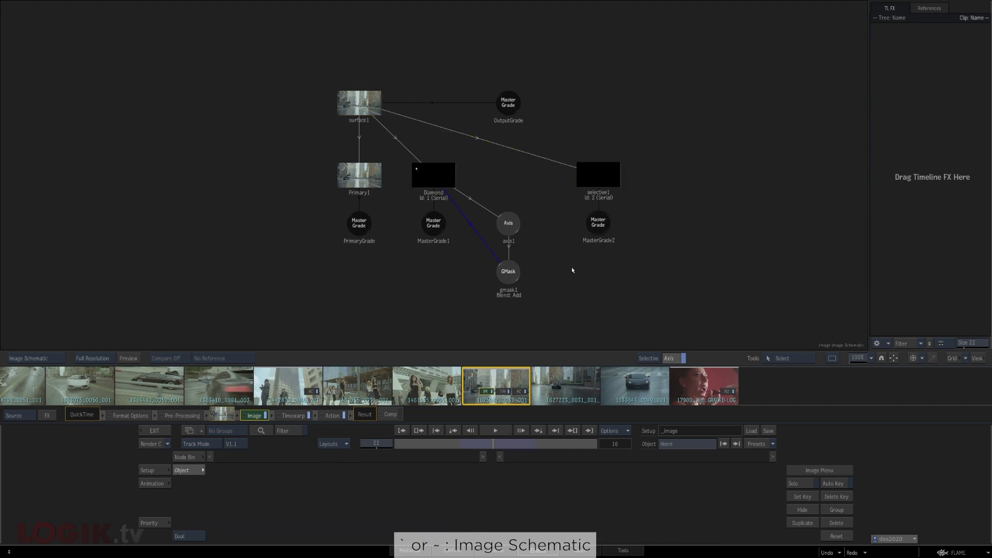
pyautogui.moveTo(437, 179); pyautogui.dragTo(435, 180)
pyautogui.moveTo(603, 175); pyautogui.dragTo(582, 174)
pyautogui.click(582, 174)
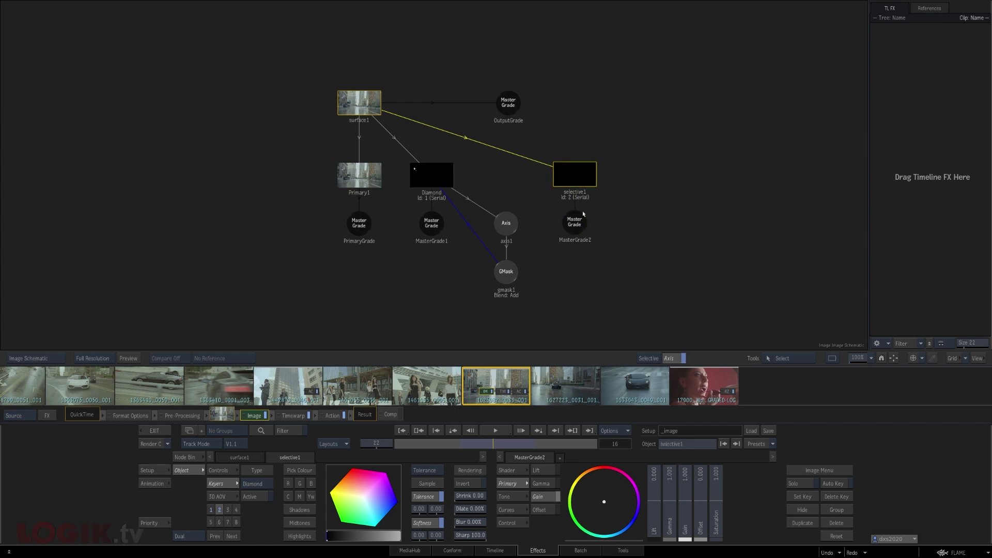
# Step: Add a soft elliptical GMask to selective 2 and lower MasterGrade2's Gain to darken the picture edges as a vignette
pyautogui.hotkey('alt', 'e')
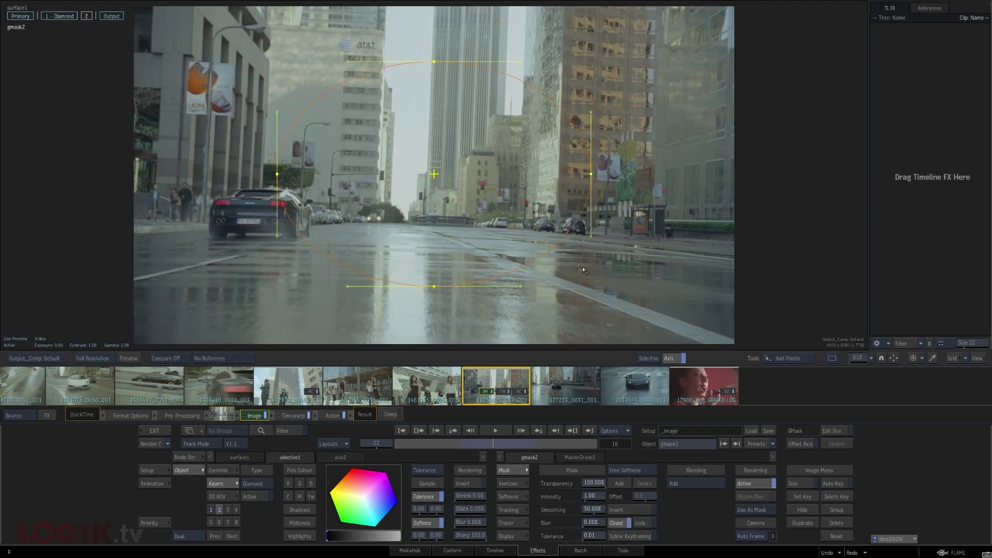
pyautogui.moveTo(576, 222); pyautogui.dragTo(734, 327)
pyautogui.click(570, 459)
pyautogui.click(571, 461)
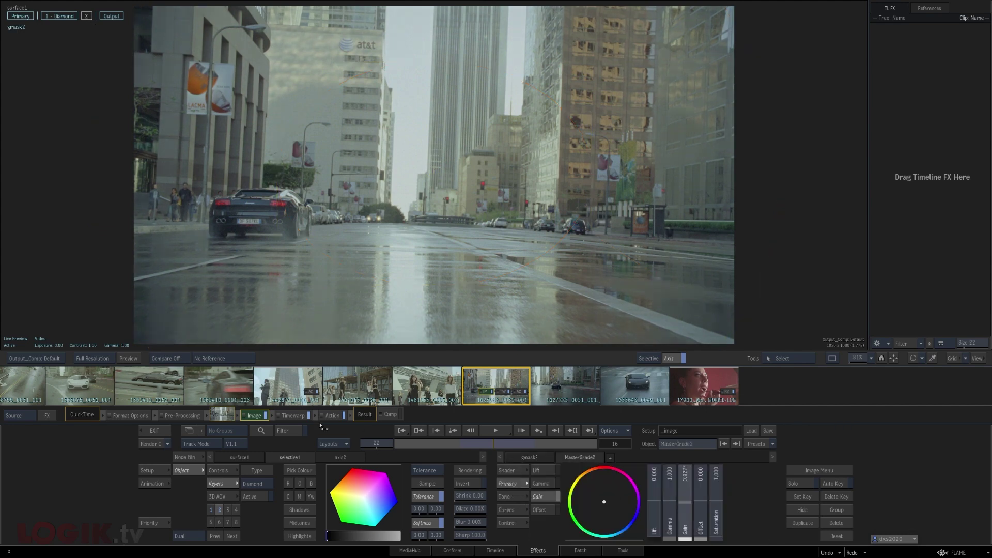
pyautogui.moveTo(293, 423); pyautogui.dragTo(49, 368)
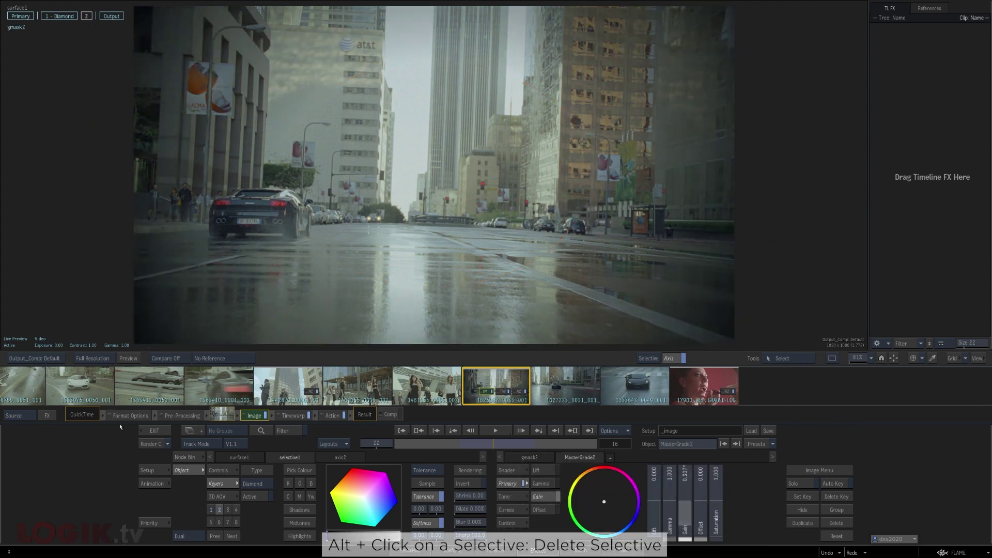
# Step: Delete selective 2 and create it again with the MasterGrade shader from the SELECTIVE_FX folder
pyautogui.keyDown('alt'); pyautogui.click(221, 511); pyautogui.keyUp('alt')
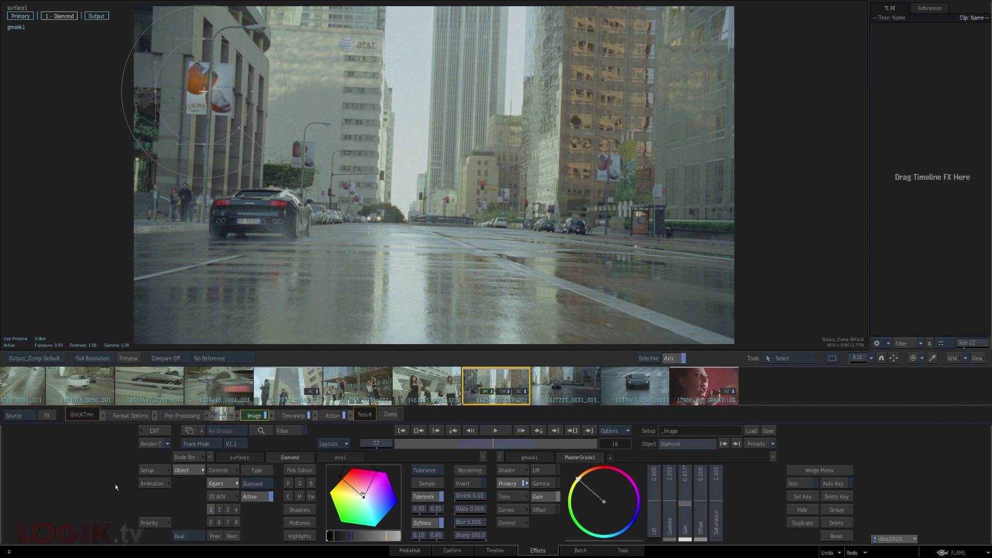
pyautogui.click(220, 510)
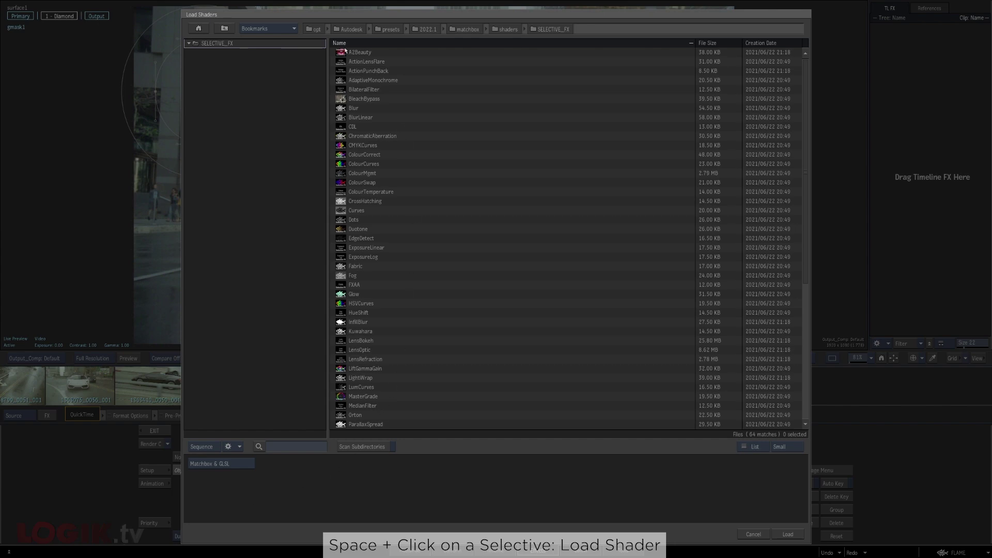
pyautogui.doubleClick(361, 396)
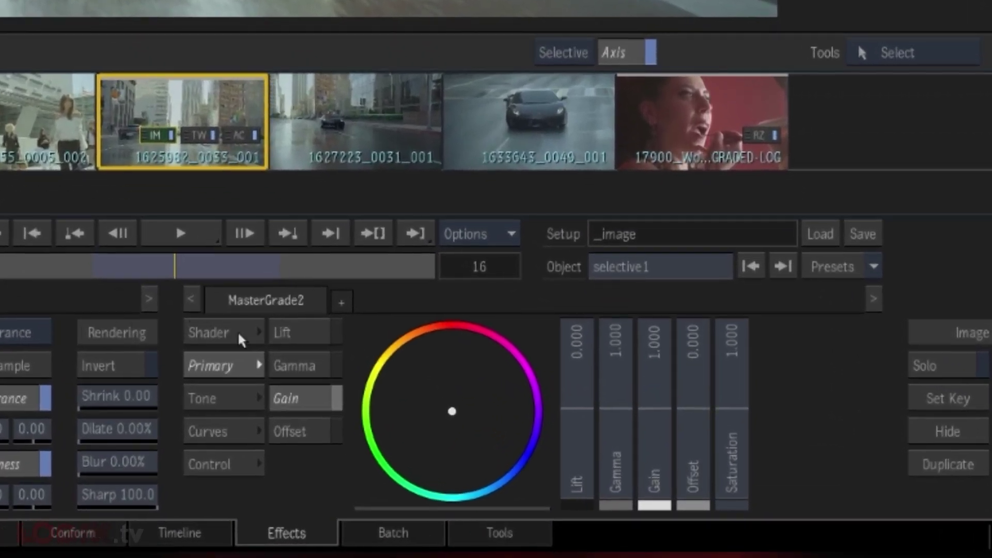
# Step: Review MasterGrade2's shader settings and the shader library offered for changing it, without loading another shader
pyautogui.click(238, 331)
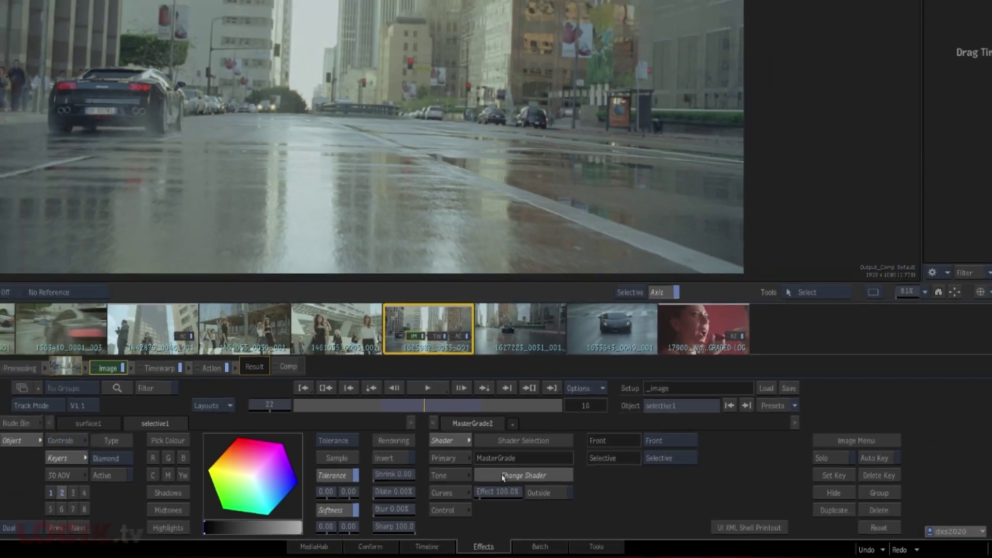
pyautogui.click(298, 402)
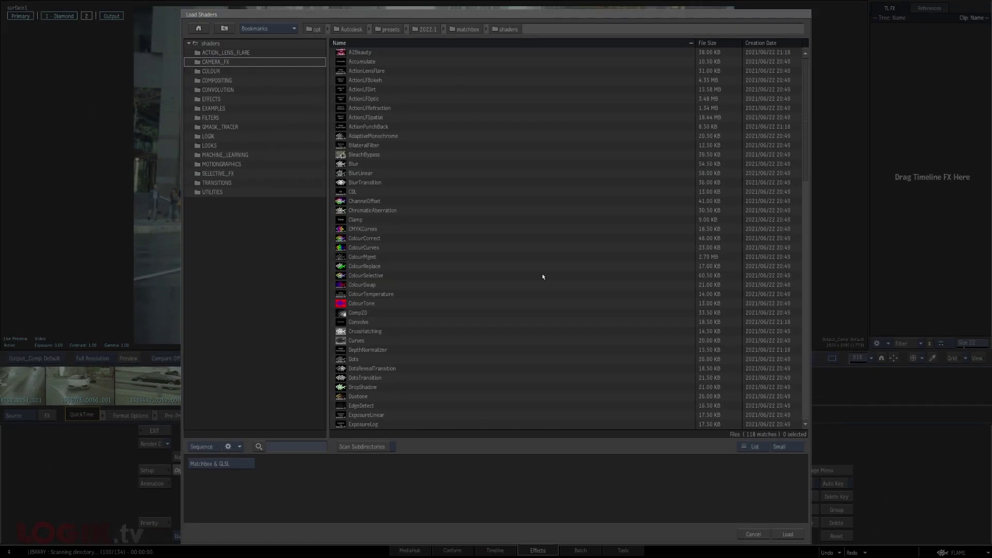
pyautogui.click(753, 536)
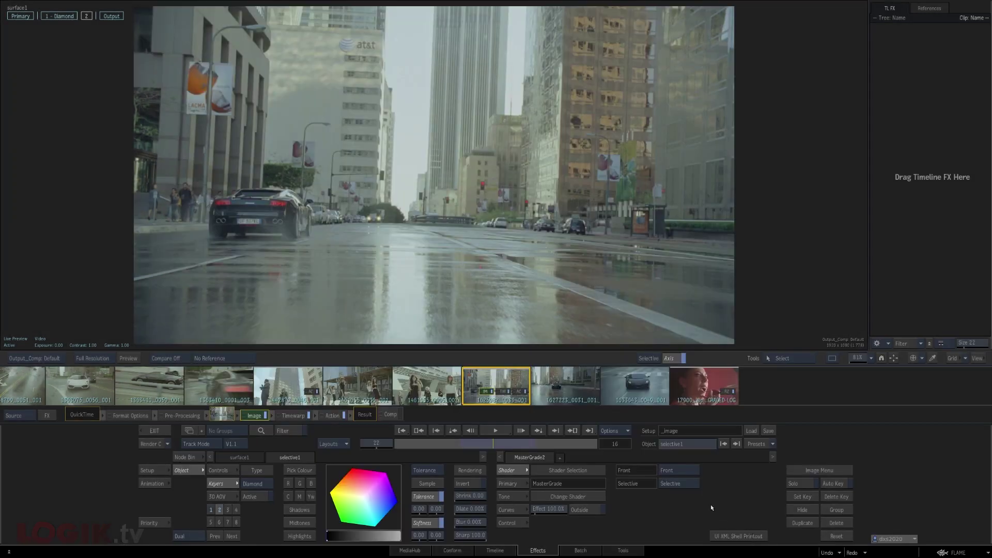
# Step: Put an A2Beauty shader from the Matchbox nodes on selective 2 in place of MasterGrade2
pyautogui.press('F4')
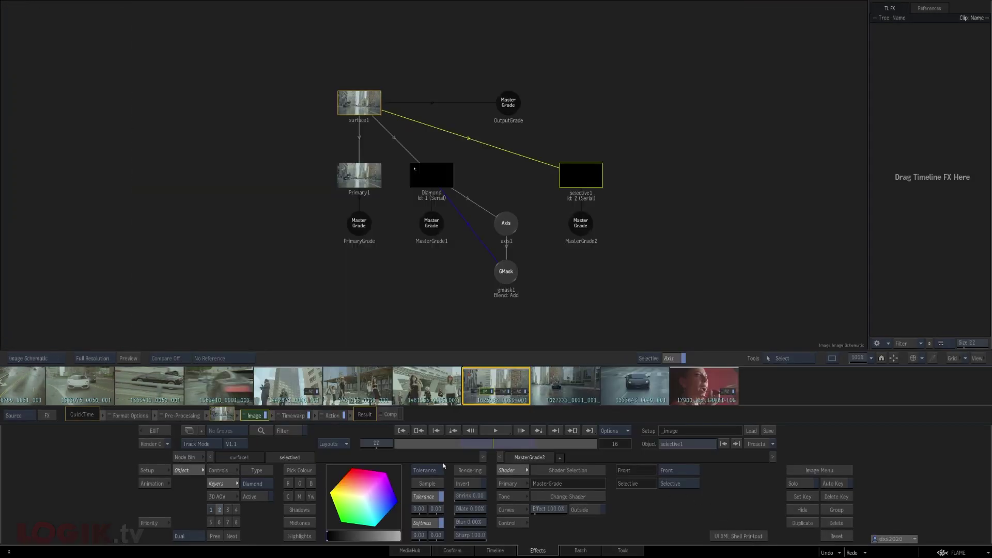
pyautogui.moveTo(574, 168); pyautogui.dragTo(581, 169)
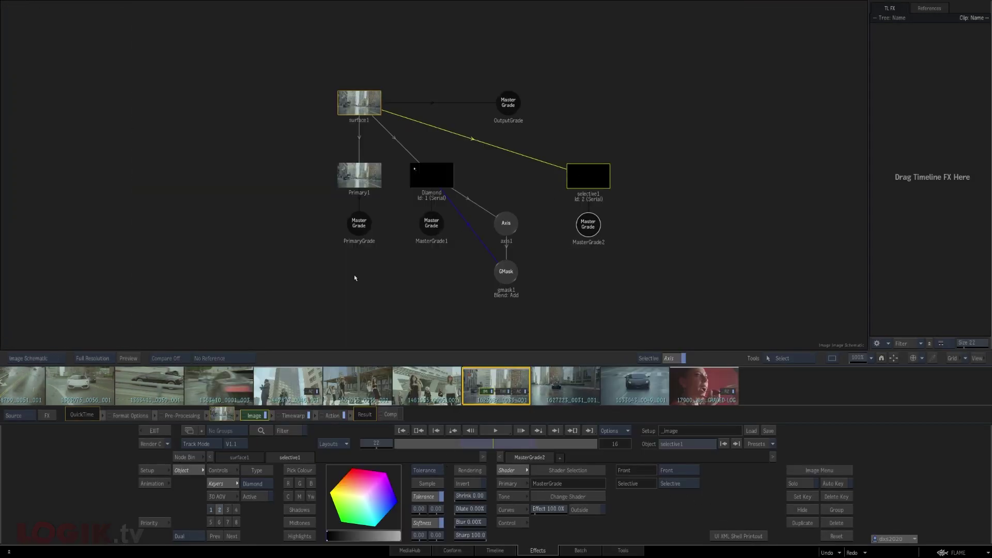
pyautogui.click(188, 457)
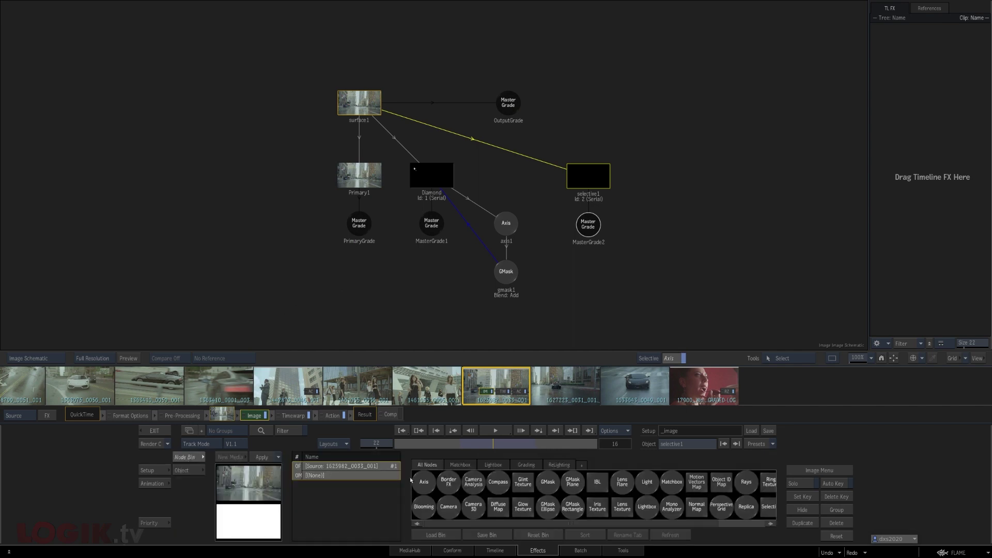
pyautogui.click(451, 465)
pyautogui.moveTo(424, 481); pyautogui.dragTo(590, 229)
pyautogui.click(586, 226)
pyautogui.click(586, 226)
pyautogui.click(591, 227)
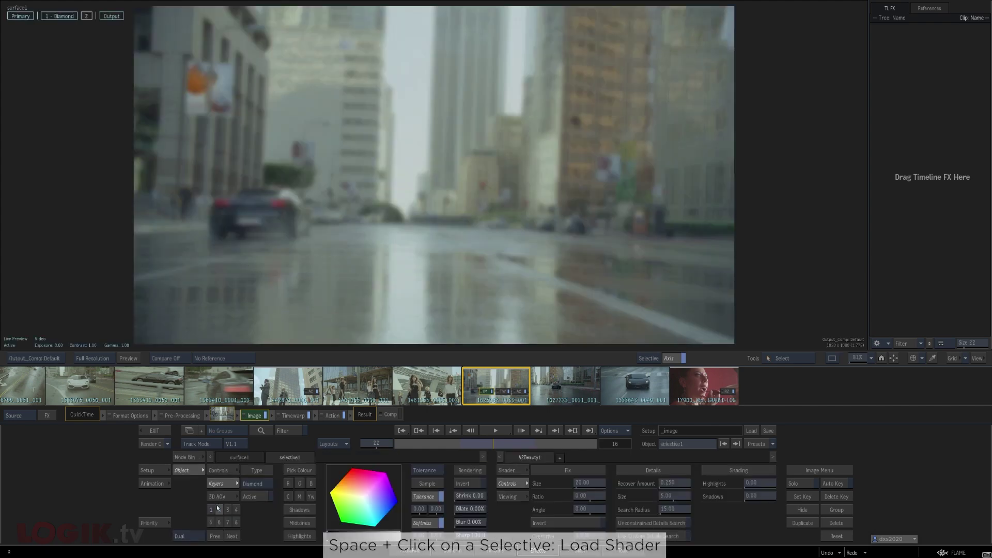
# Step: Add a MasterGrade shader to selective 2 and place it beside A2Beauty1, connected directly to the selective
pyautogui.click(218, 508)
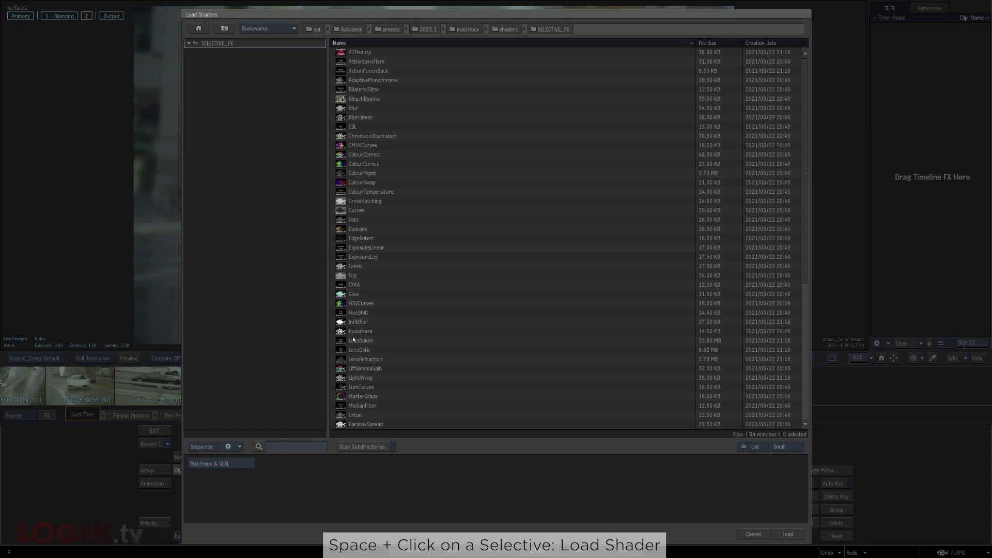
pyautogui.doubleClick(354, 396)
pyautogui.press('Escape')
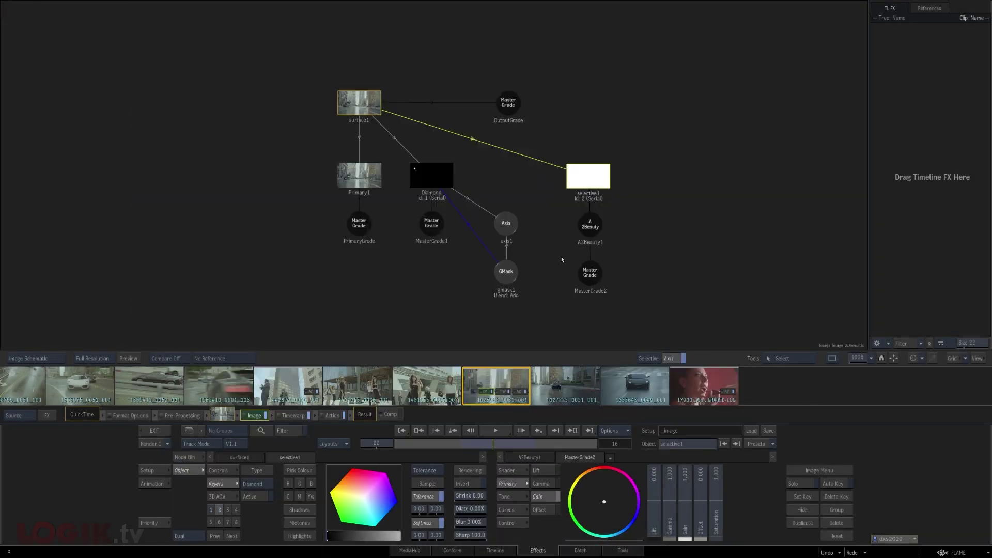
pyautogui.moveTo(589, 274); pyautogui.dragTo(634, 225)
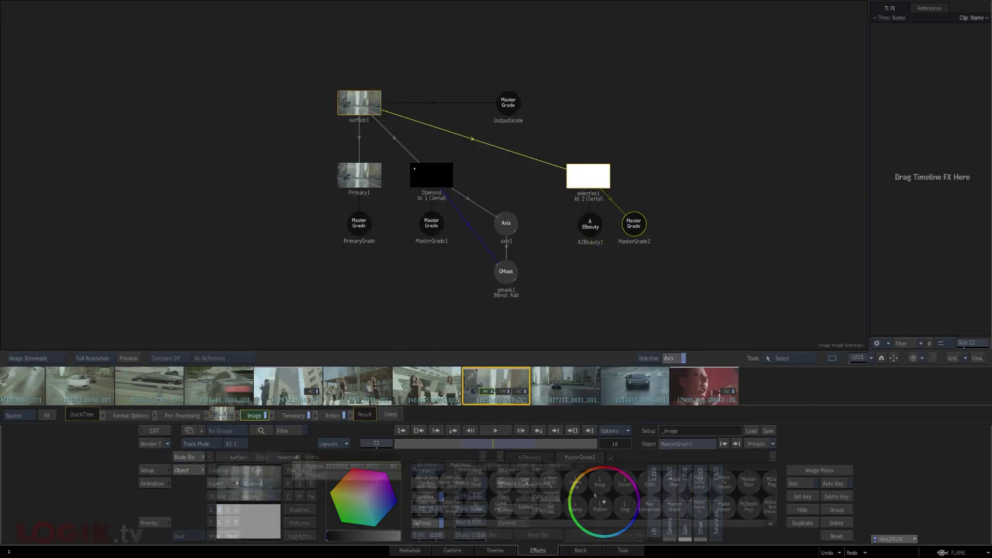
# Step: Add another MasterGrade shader to selective 2 and open the selective's controls over the graded result
pyautogui.doubleClick(673, 514)
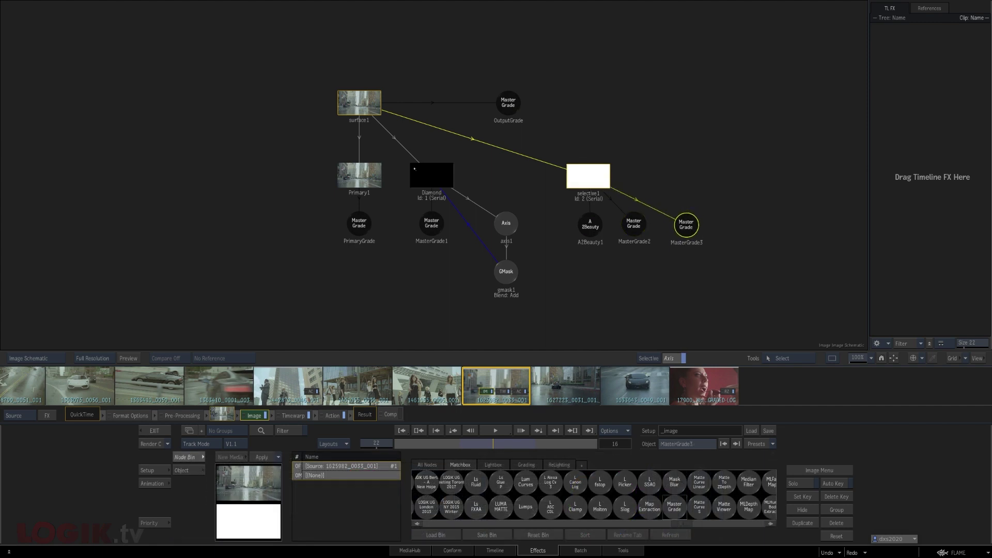
pyautogui.click(572, 169)
pyautogui.doubleClick(588, 174)
pyautogui.press('Escape')
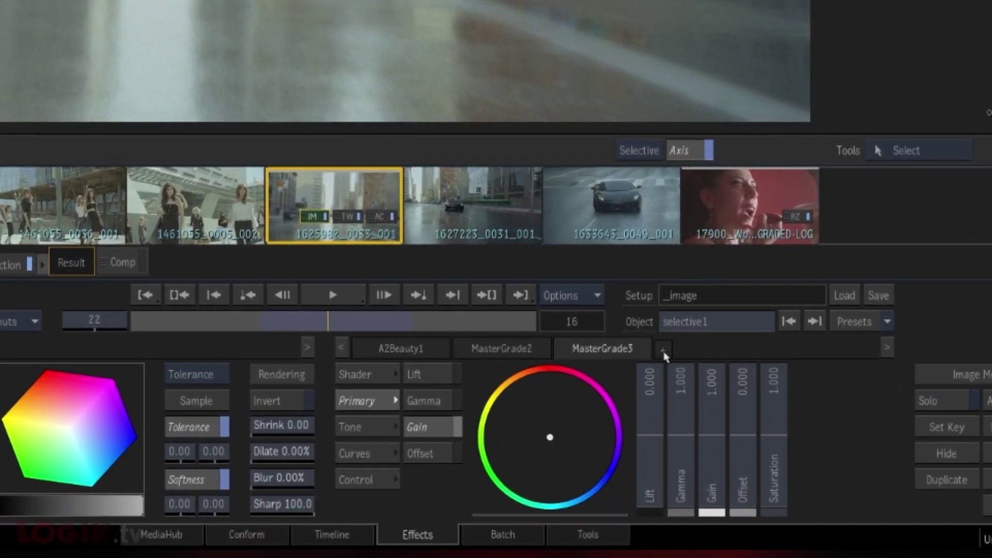
# Step: Add one more MasterGrade and a Glow shader from SELECTIVE_FX to selective 2, and set the Glow's Master Intensity to 2.60
pyautogui.click(664, 354)
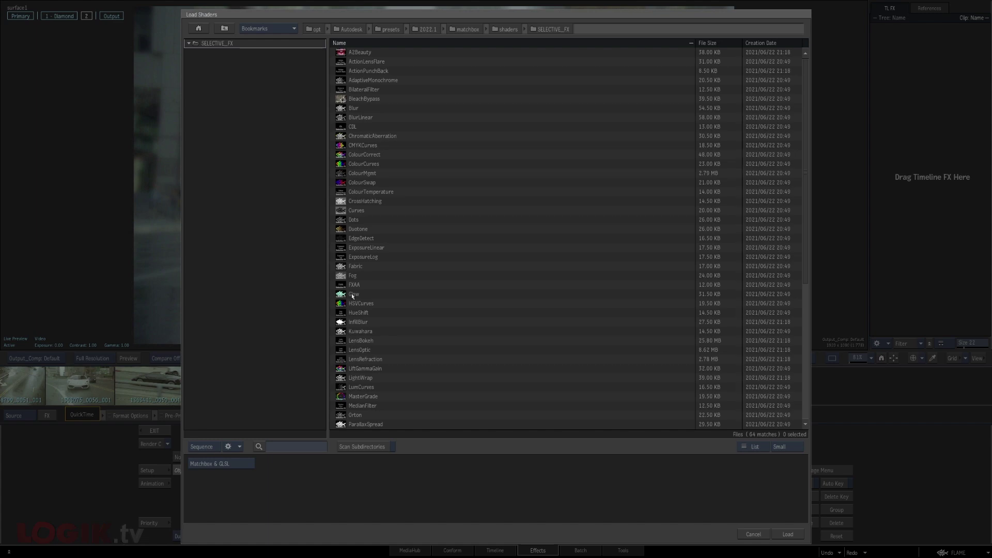
pyautogui.click(353, 295)
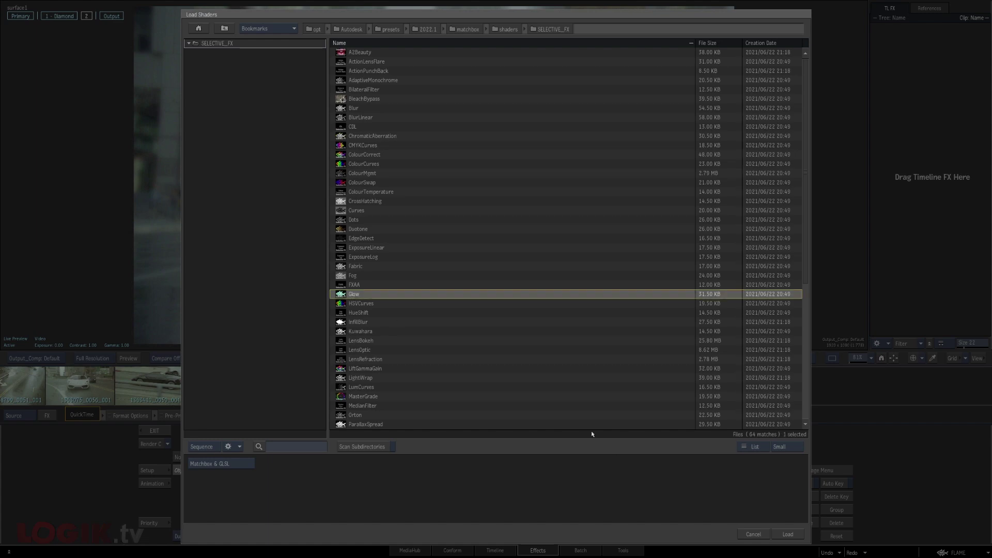
pyautogui.click(773, 531)
pyautogui.moveTo(598, 483); pyautogui.dragTo(287, 467)
# Step: Place the Glow1 node between MasterGrade3 and MasterGrade4 in the schematic, and go back through the selective's shaders to A2Beauty1
pyautogui.press('F4')
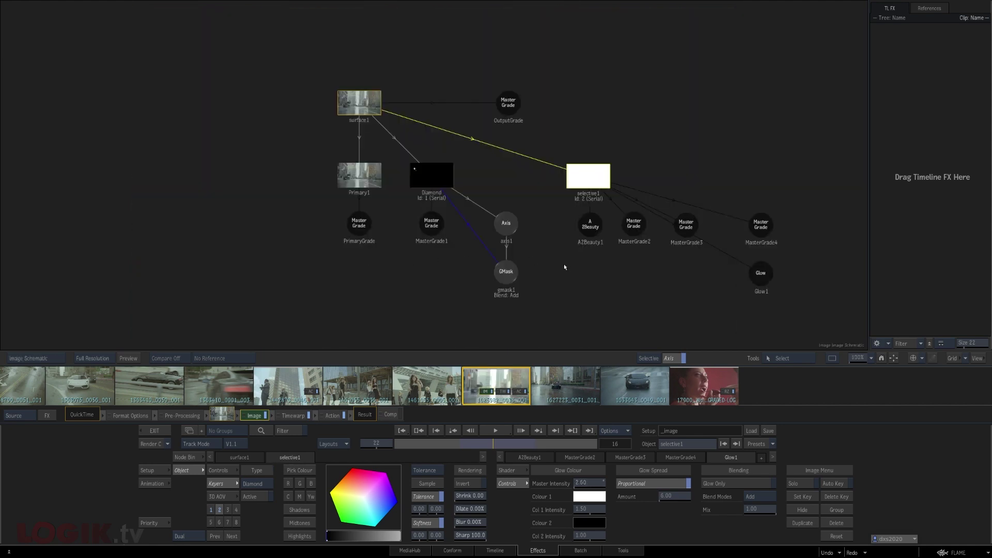
pyautogui.moveTo(639, 276); pyautogui.dragTo(543, 276)
pyautogui.click(663, 271)
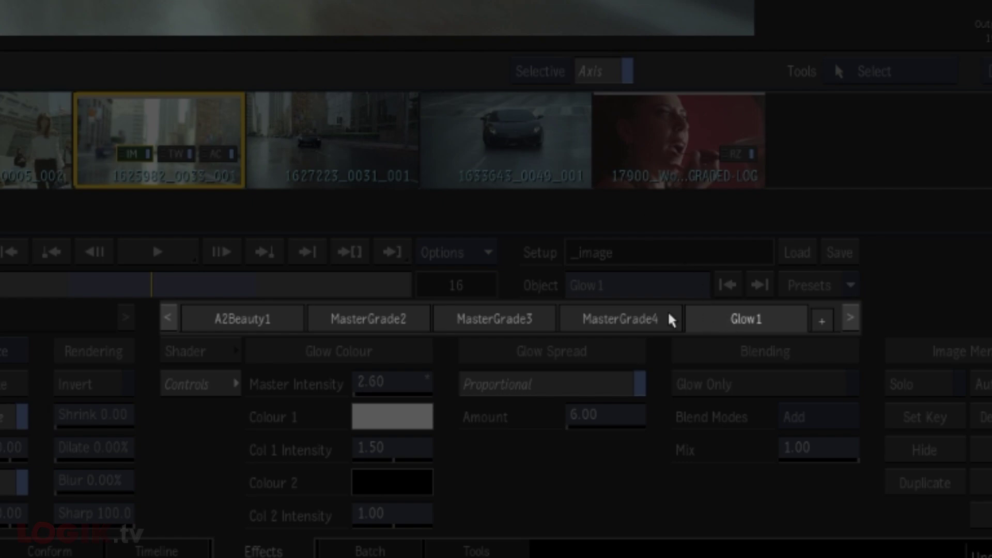
pyautogui.click(640, 318)
pyautogui.click(512, 319)
pyautogui.click(390, 319)
pyautogui.click(249, 325)
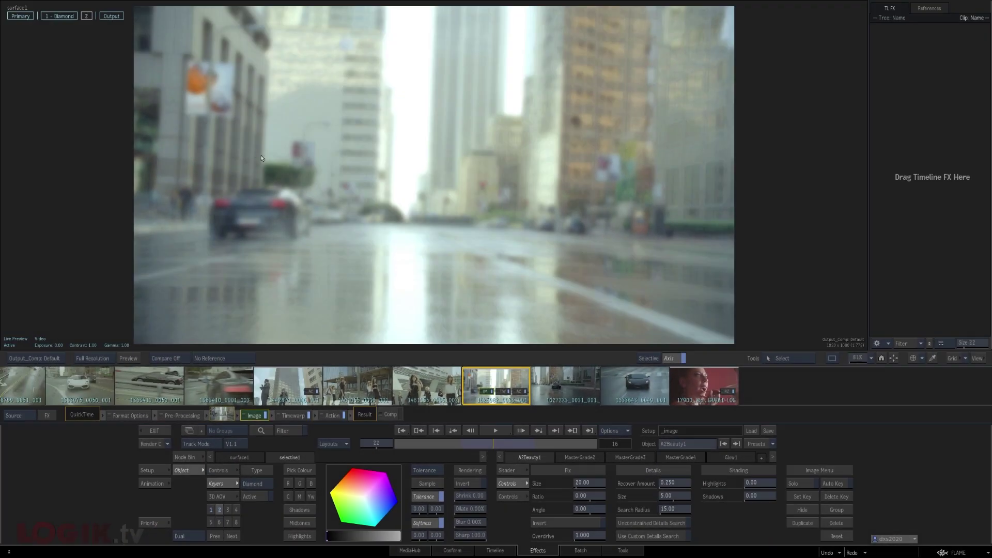
# Step: Draw a soft-edged ellipse GMask for selective 2 around the bright gap between the buildings at the street's end
pyautogui.hotkey('ctrl', 'shift', 'g')
pyautogui.moveTo(408, 201); pyautogui.dragTo(505, 285)
pyautogui.press('a')
pyautogui.click(505, 285)
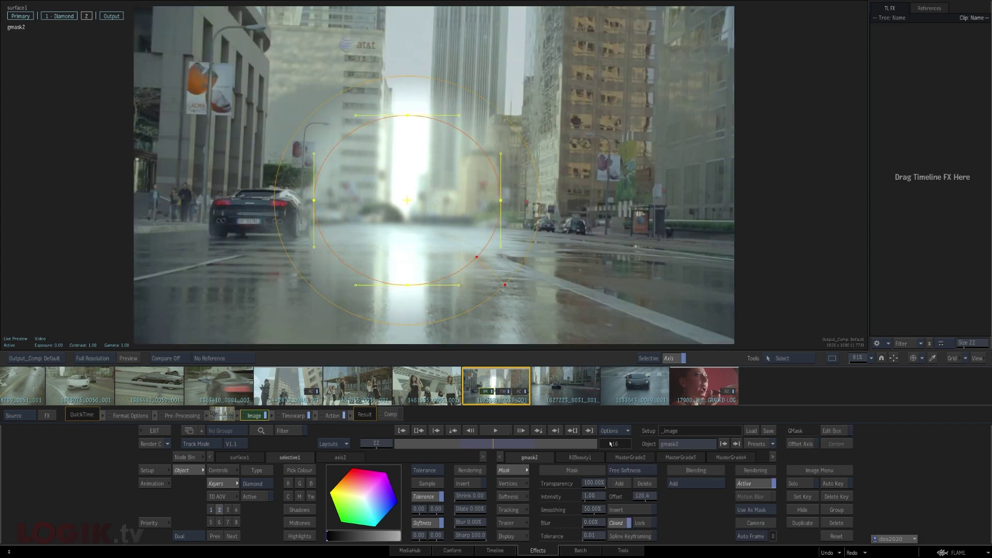
# Step: Examine the controls of selective 2's mask and of each of its shaders, from A2Beauty1 through Glow1
pyautogui.click(577, 458)
pyautogui.click(631, 458)
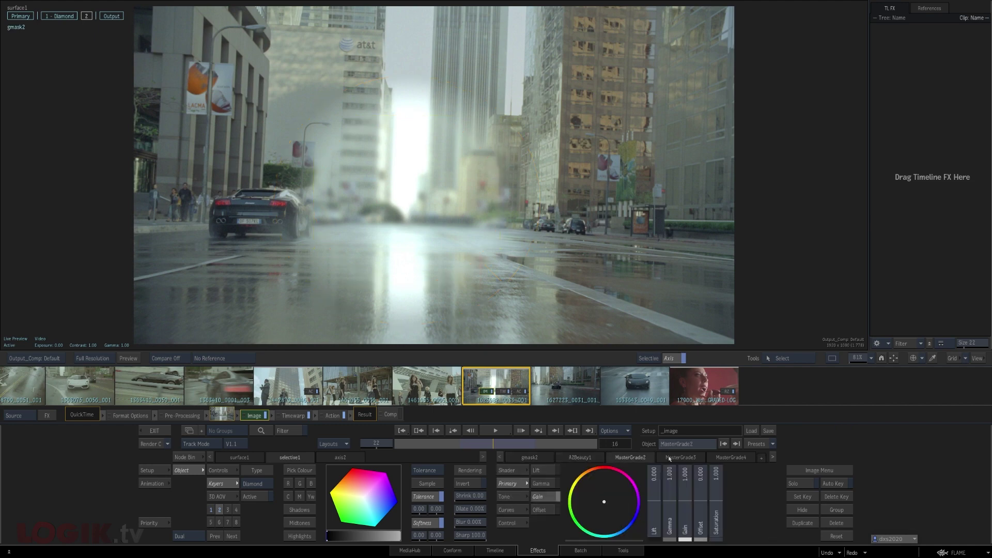
pyautogui.click(679, 458)
pyautogui.click(729, 458)
pyautogui.click(774, 458)
pyautogui.click(731, 458)
pyautogui.click(501, 457)
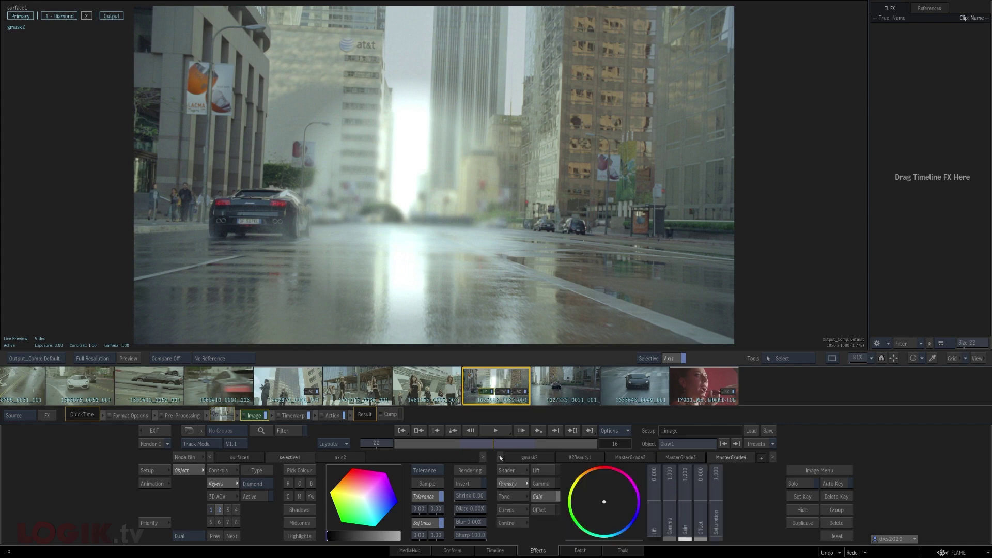
pyautogui.click(527, 458)
pyautogui.click(593, 458)
pyautogui.click(643, 458)
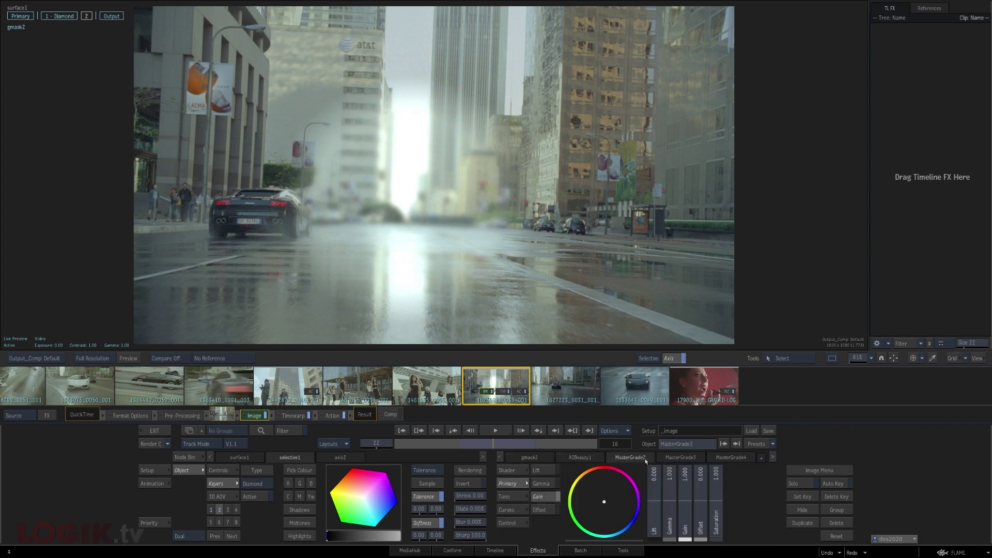
pyautogui.click(695, 458)
pyautogui.click(731, 457)
pyautogui.click(773, 457)
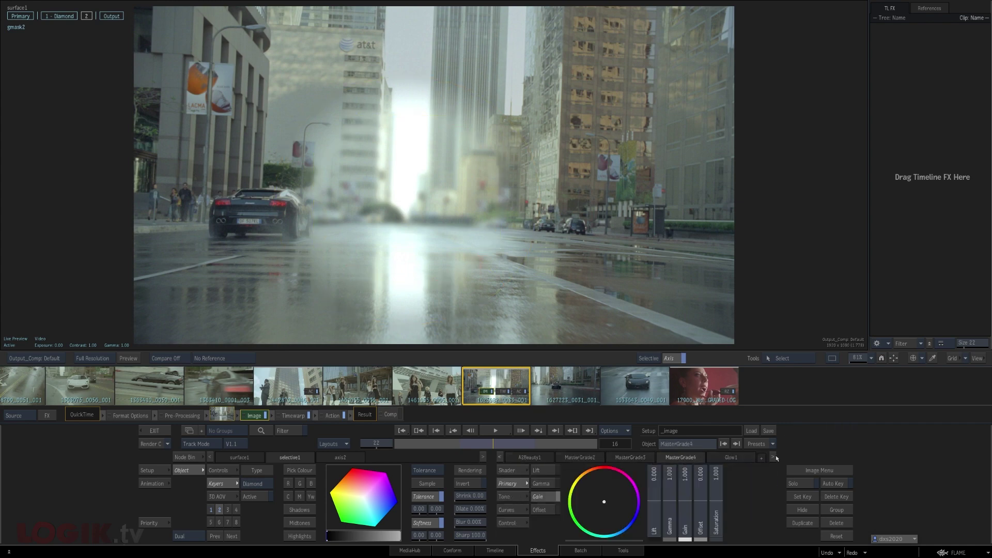
pyautogui.click(736, 458)
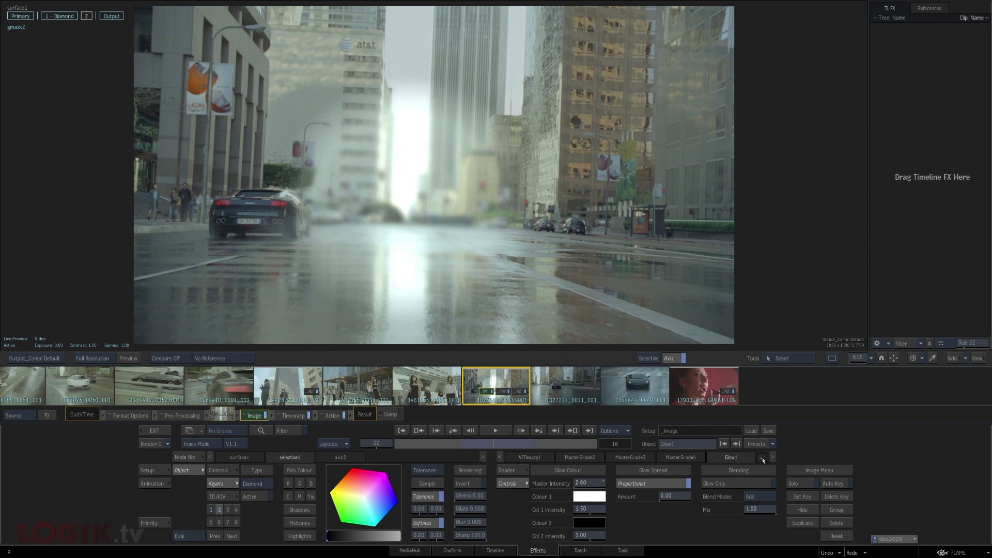
pyautogui.click(500, 458)
pyautogui.click(524, 459)
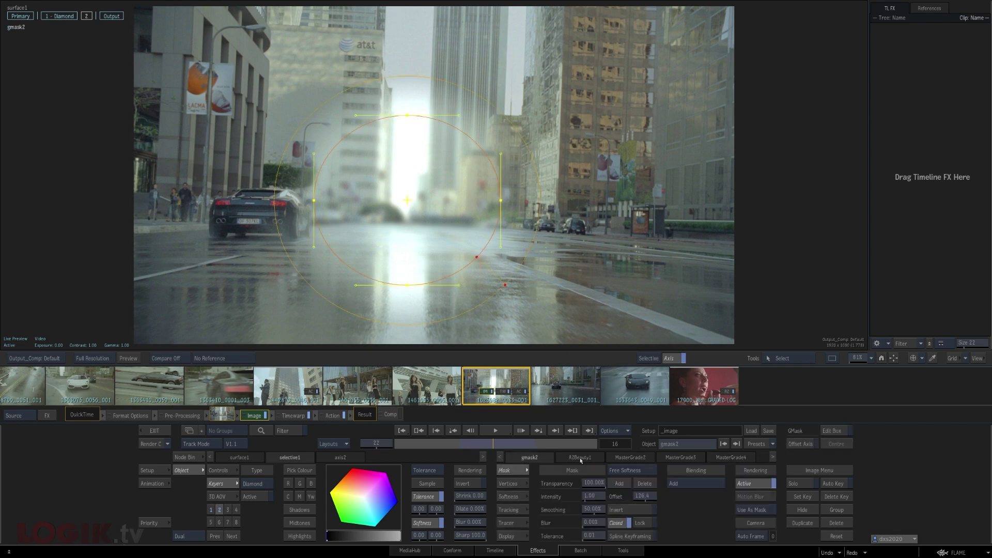
# Step: Lower MasterGrade2's master gain to about 0.65 and check selective 2's nodes in the schematic
pyautogui.click(580, 458)
pyautogui.click(632, 458)
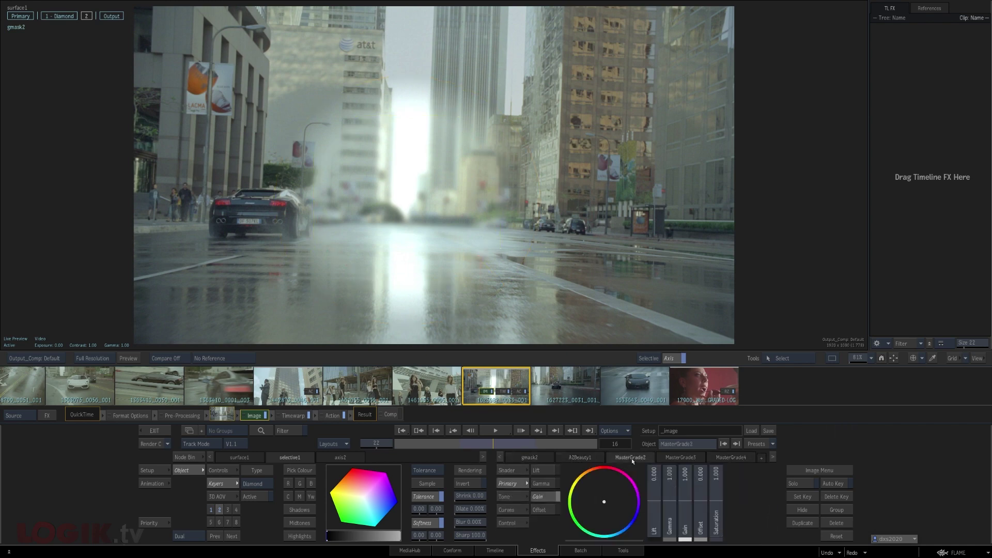
pyautogui.moveTo(684, 508); pyautogui.dragTo(341, 436)
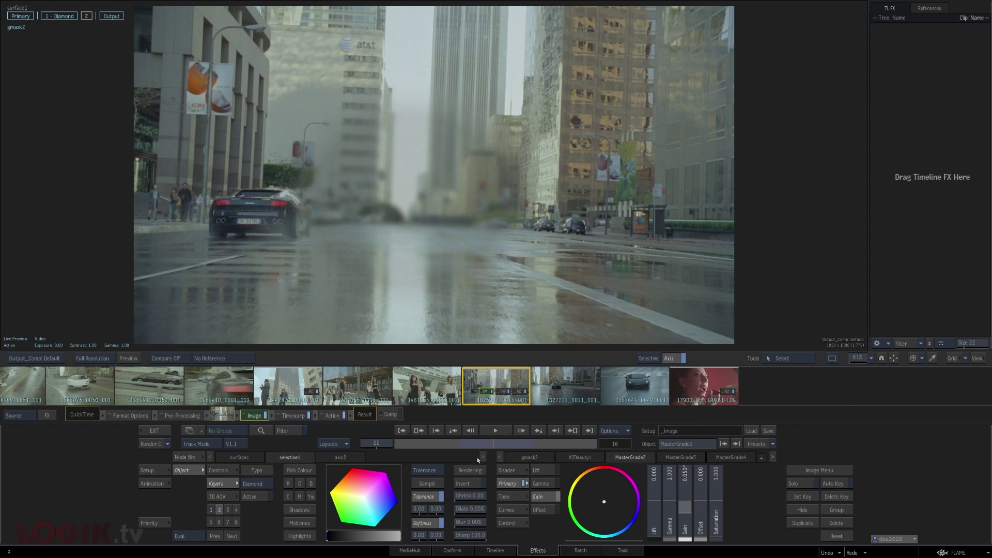
pyautogui.press('Escape')
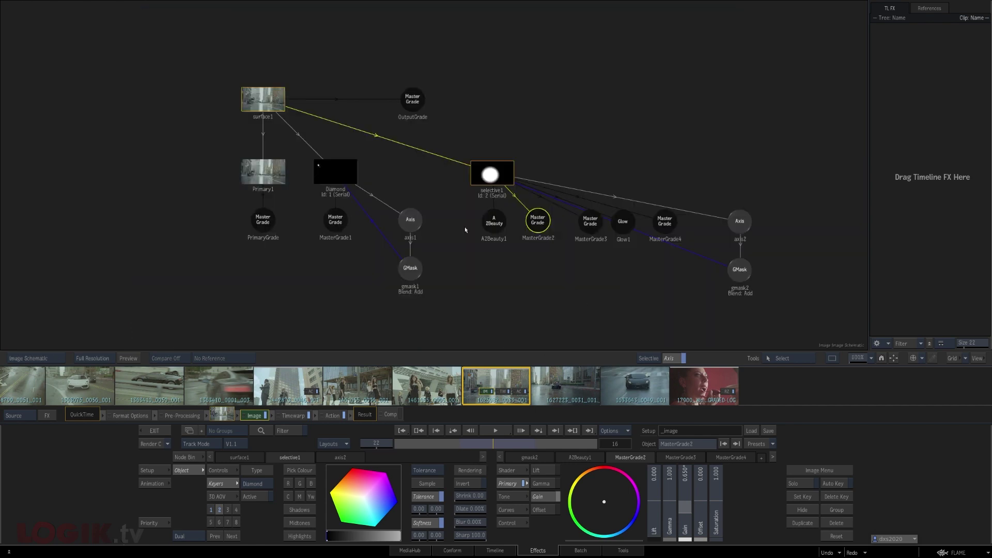
pyautogui.press('F1')
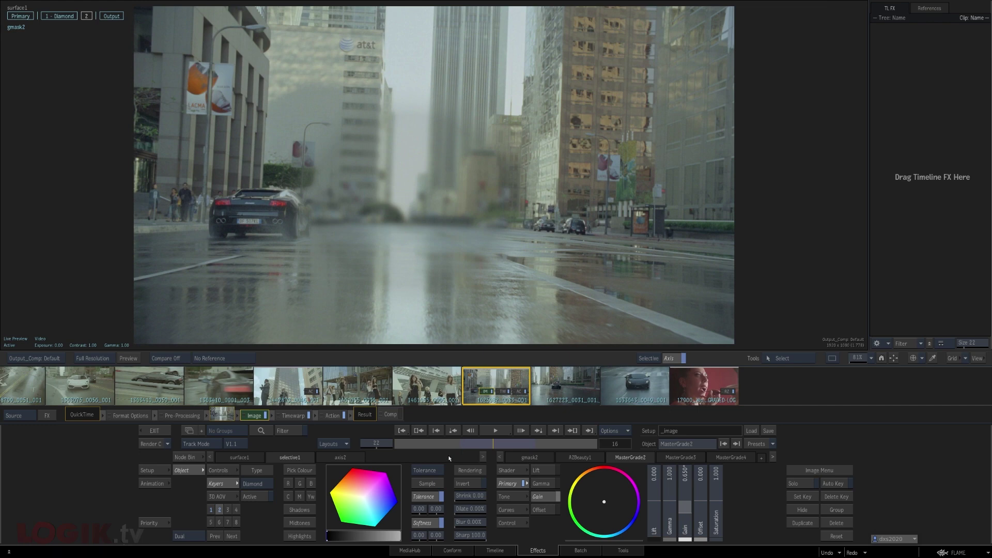
# Step: Set up a two-up view with the Manager beside the result, narrowing the Manager to about a quarter of the view
pyautogui.hotkey('alt', '2')
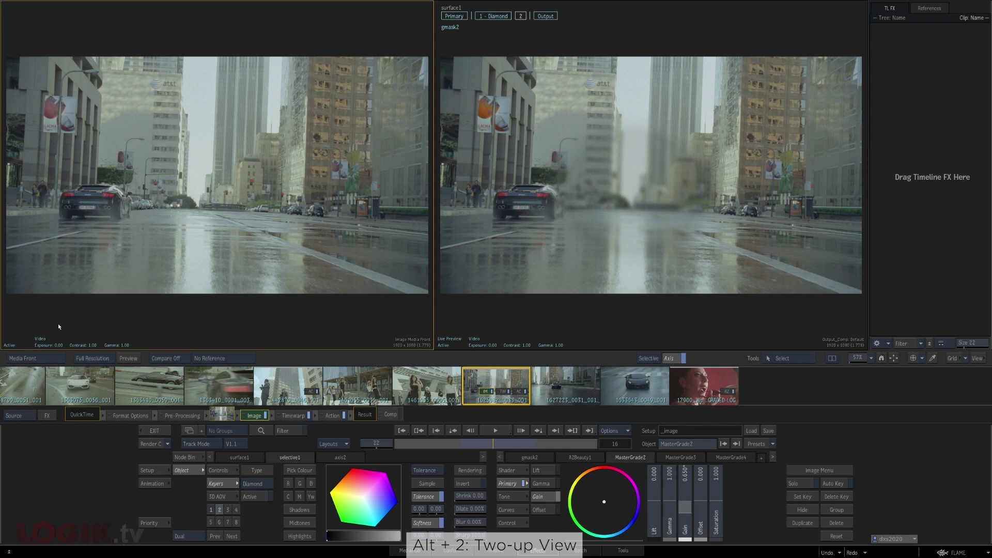
pyautogui.press('8')
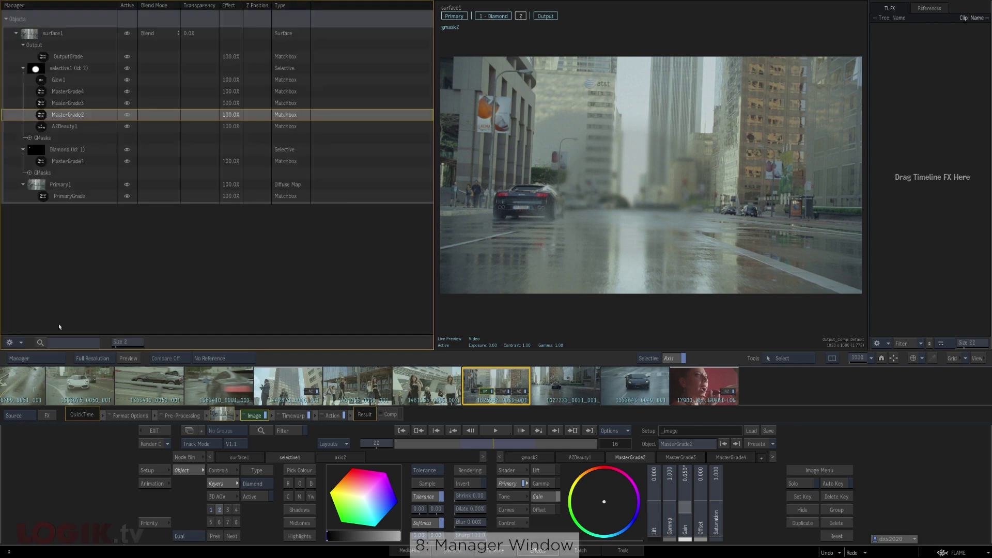
pyautogui.click(45, 359)
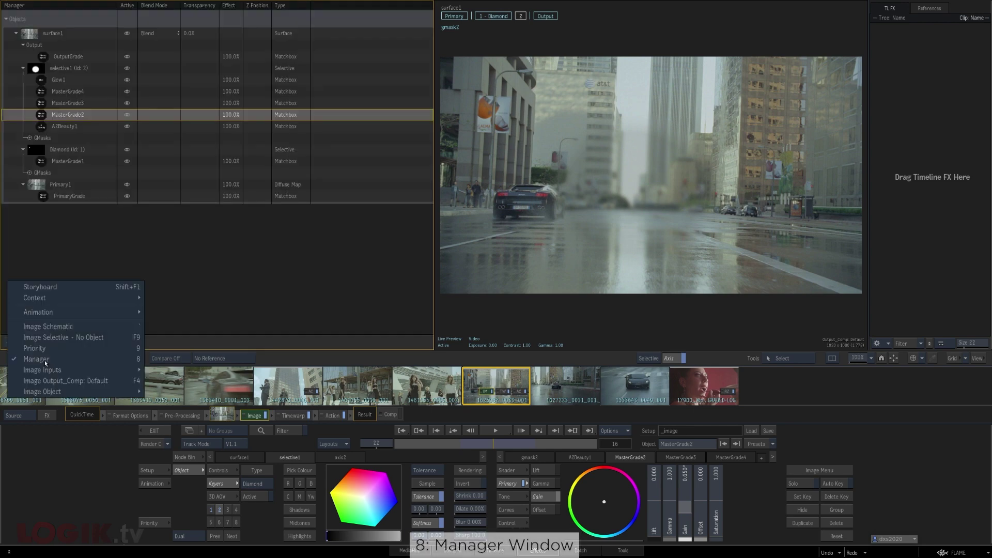
pyautogui.click(72, 359)
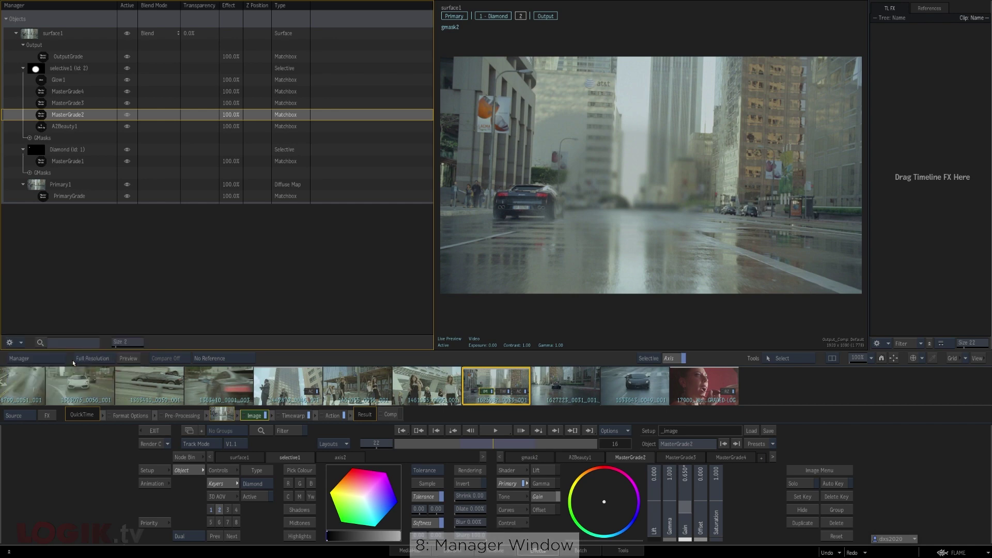
pyautogui.moveTo(434, 308); pyautogui.dragTo(196, 312)
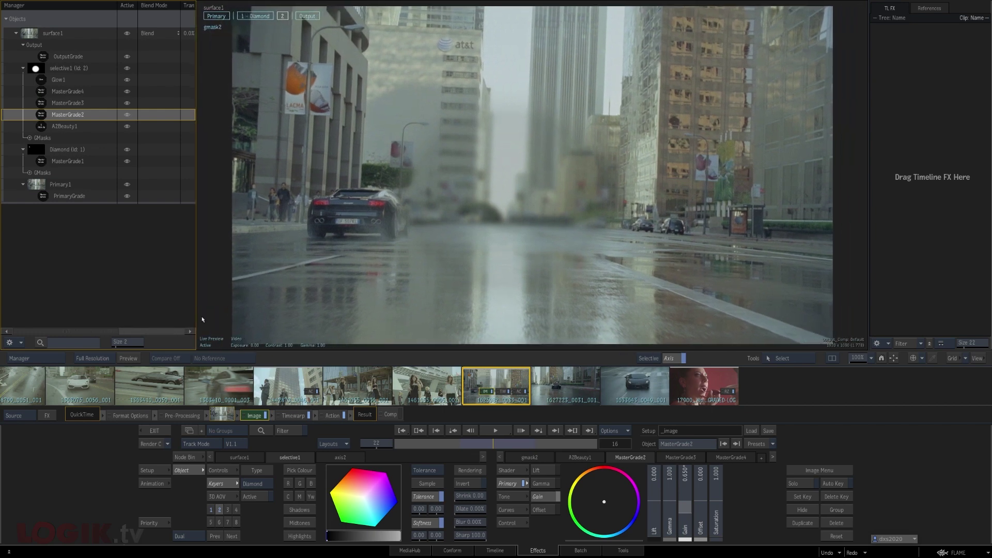
# Step: Select selective 2 in the Manager and move its mask axis onto the brown building, to about X 461.78, Y -21.06
pyautogui.click(61, 68)
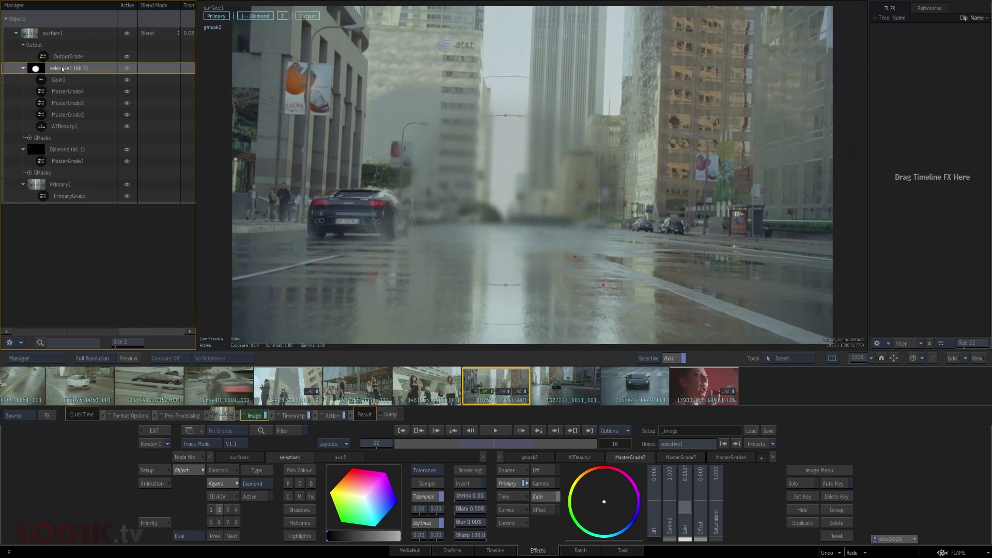
pyautogui.click(506, 201)
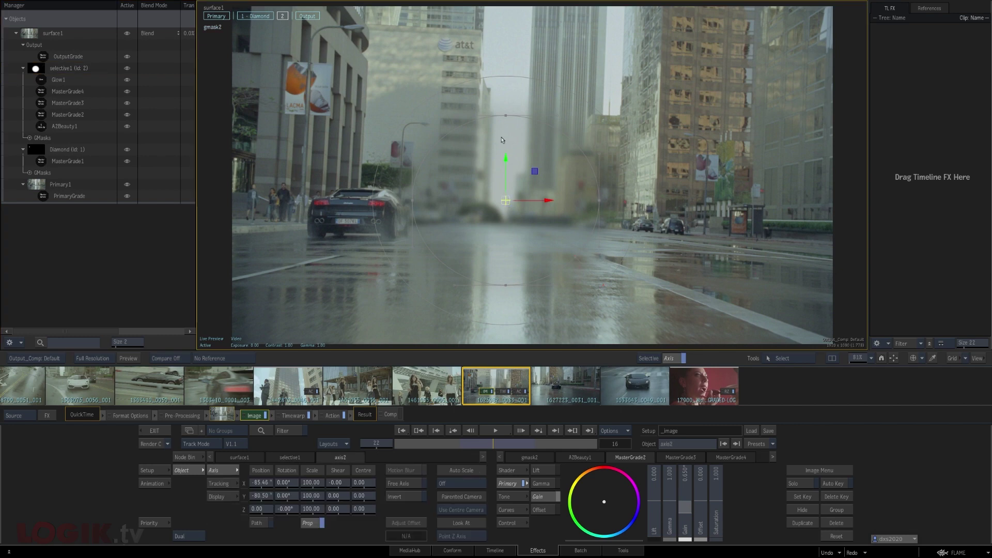
pyautogui.moveTo(506, 199); pyautogui.dragTo(689, 222)
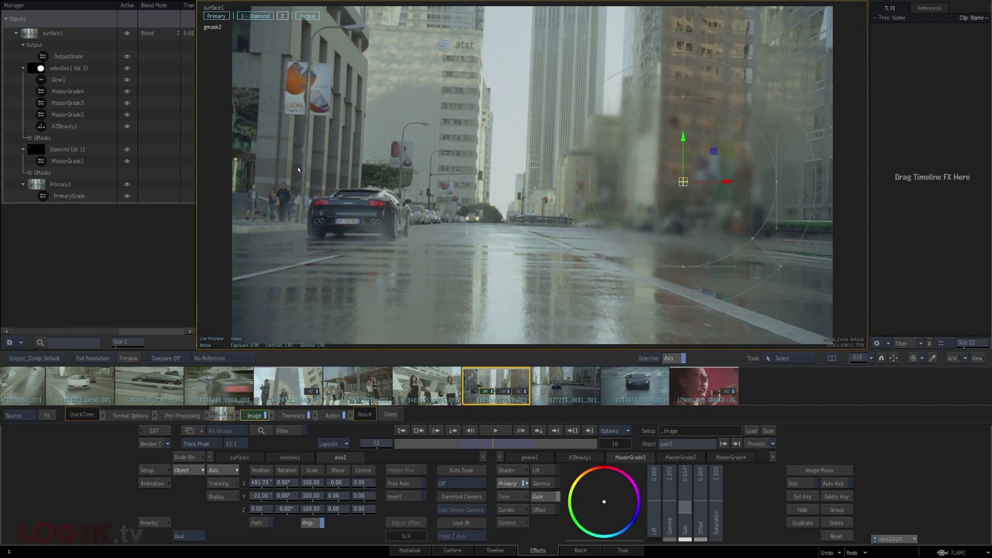
# Step: Expand the GMasks groups of both selectives in the Manager and select gmask2 under selective 2
pyautogui.click(58, 70)
pyautogui.click(23, 68)
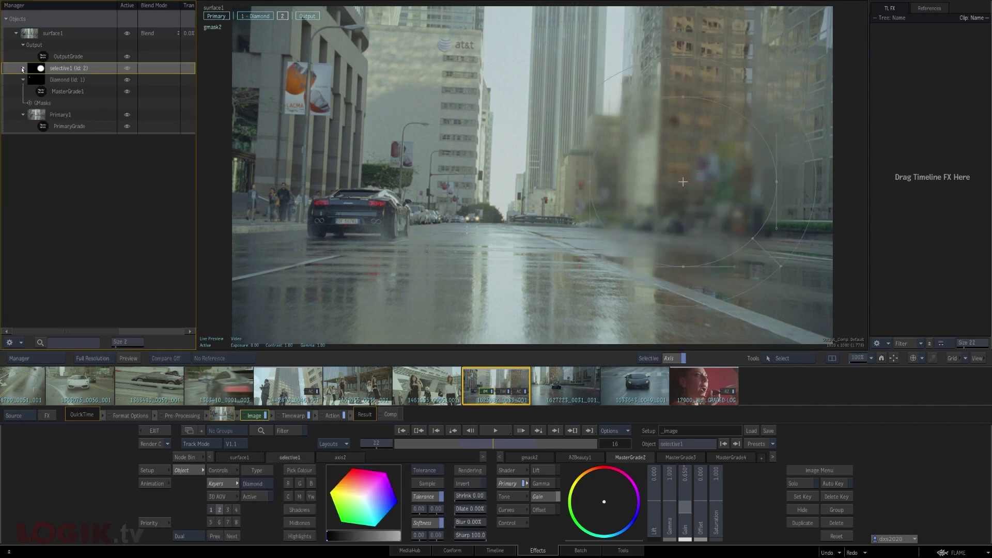
pyautogui.click(30, 103)
pyautogui.click(23, 67)
pyautogui.click(30, 138)
pyautogui.click(68, 149)
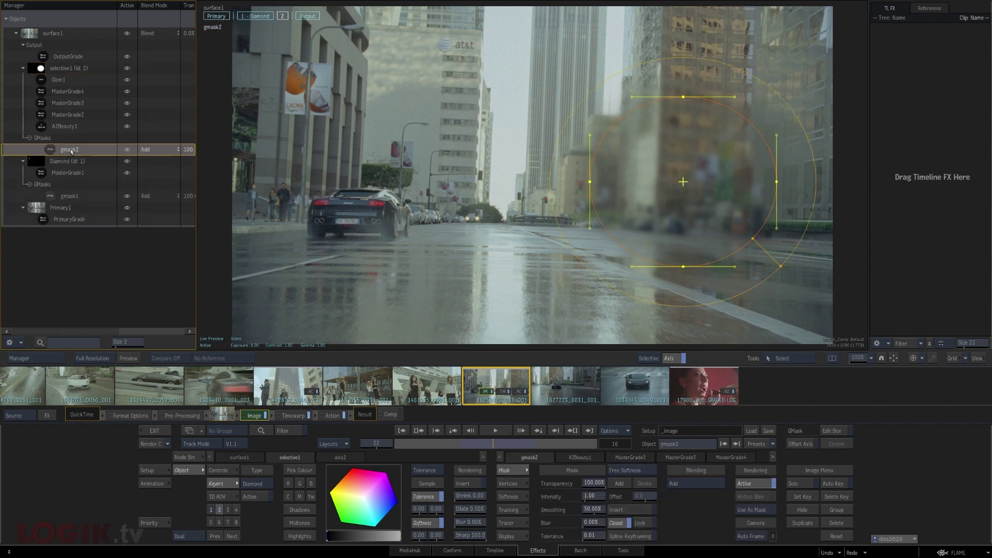
# Step: Add a second ellipse GMask to selective 2 over the pale building above the black car
pyautogui.click(68, 68)
pyautogui.hotkey('alt', 'g')
pyautogui.moveTo(337, 49); pyautogui.dragTo(463, 170)
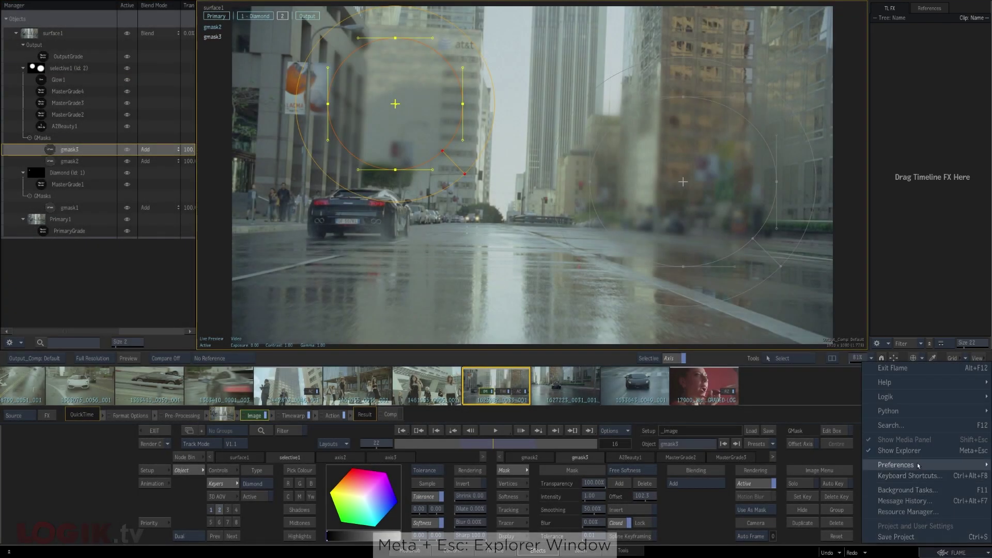
# Step: Hide and restore the Explorer, and look at its References and TL FX lists
pyautogui.click(914, 452)
pyautogui.click(956, 552)
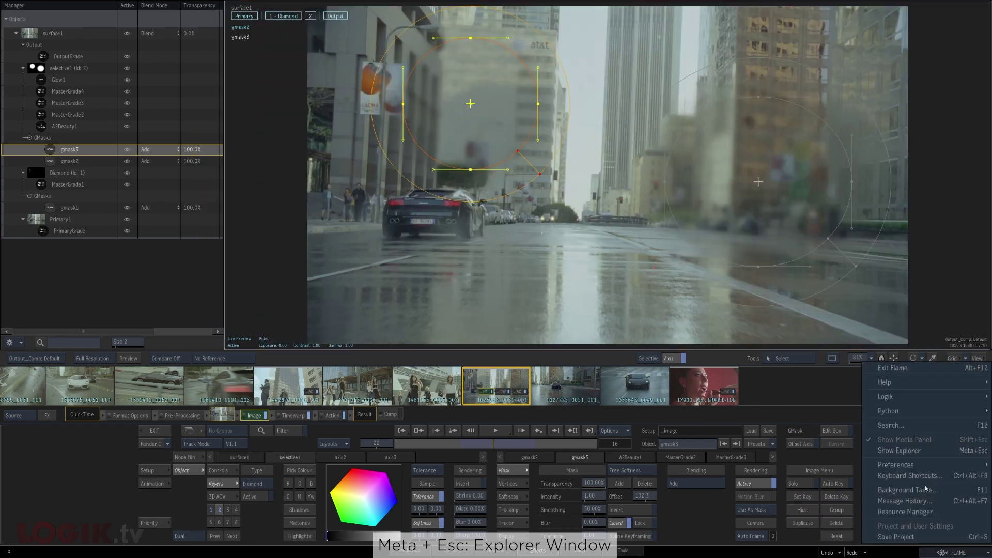
pyautogui.click(907, 453)
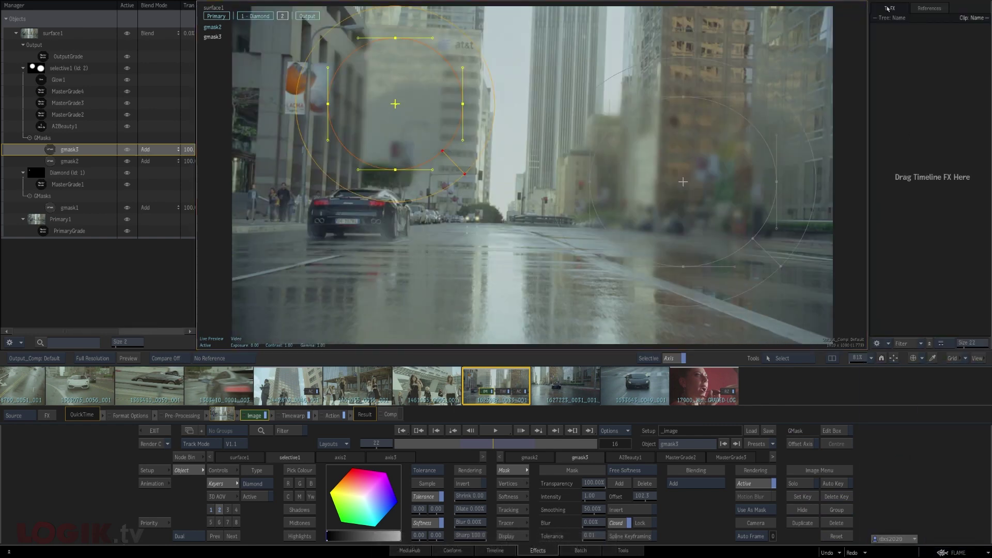
pyautogui.click(937, 9)
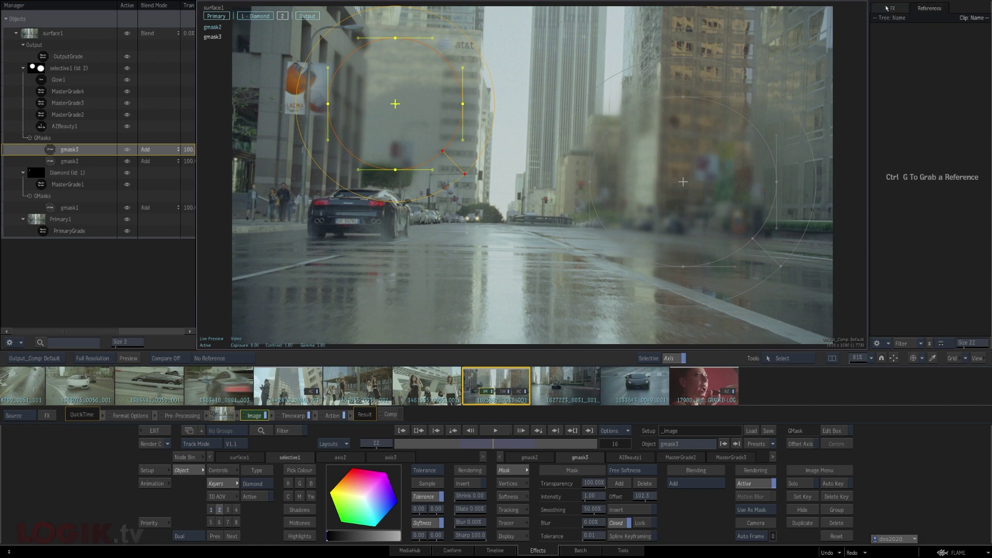
pyautogui.click(886, 8)
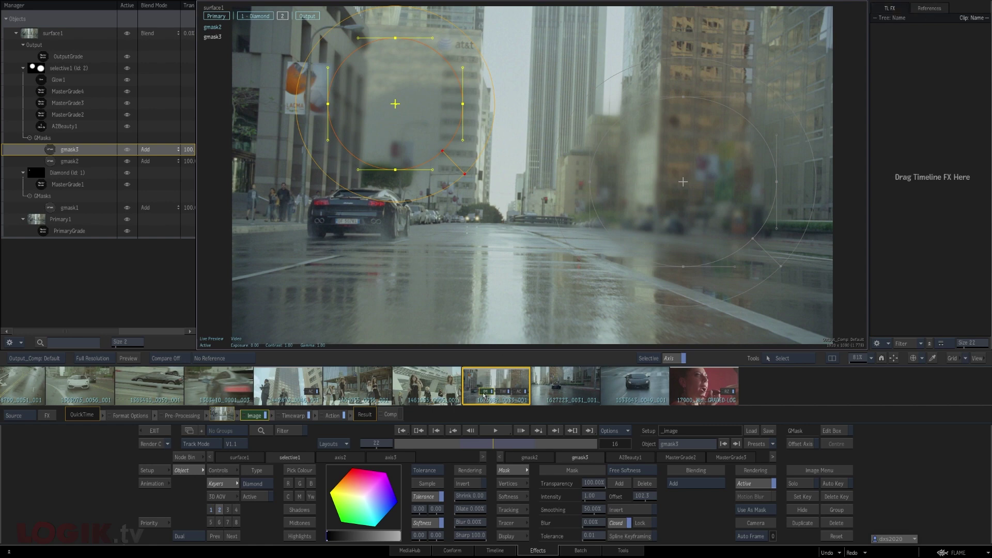
# Step: Save the current segment's Image effect and selective 1 (Diamond) as two separate entries in the TL FX list
pyautogui.moveTo(484, 392); pyautogui.dragTo(903, 147)
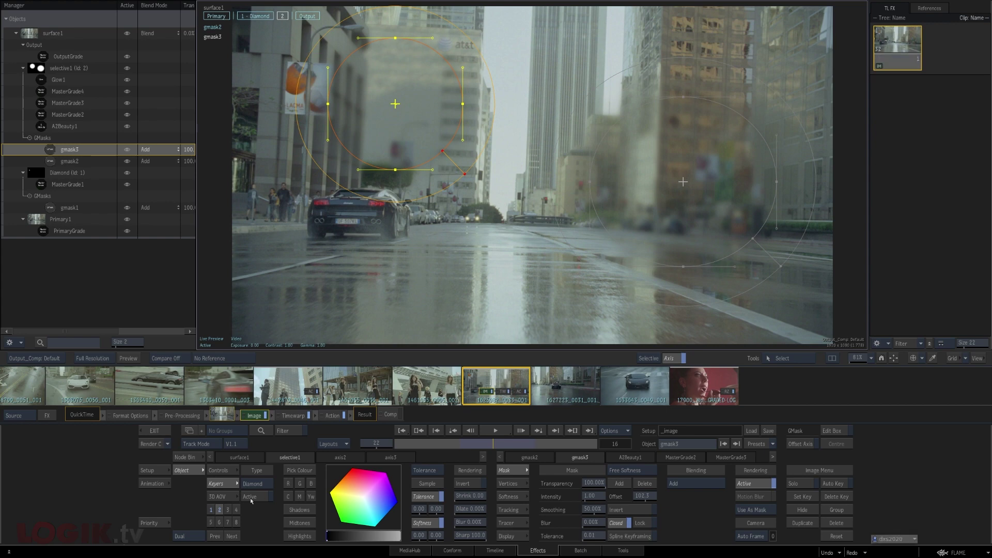
pyautogui.moveTo(212, 510); pyautogui.dragTo(897, 140)
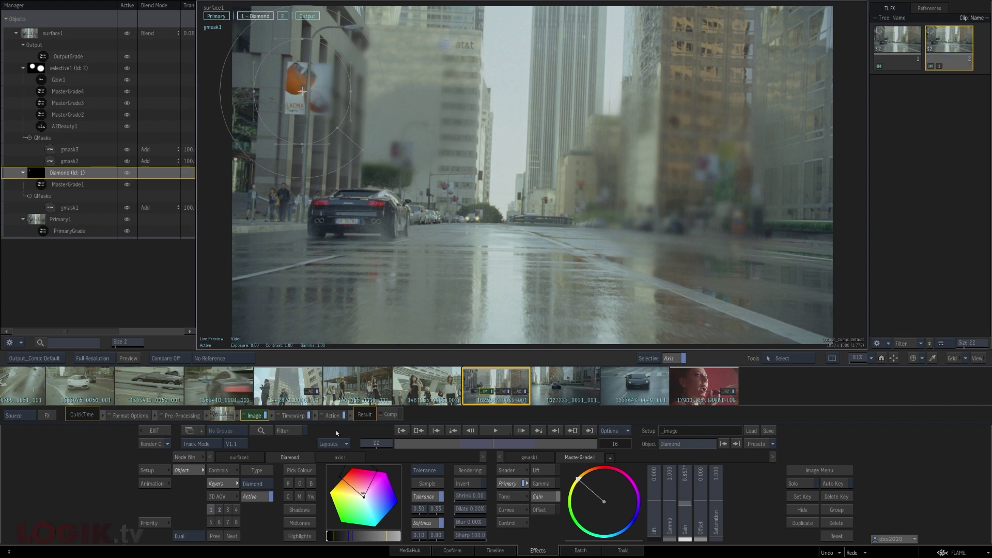
pyautogui.click(214, 511)
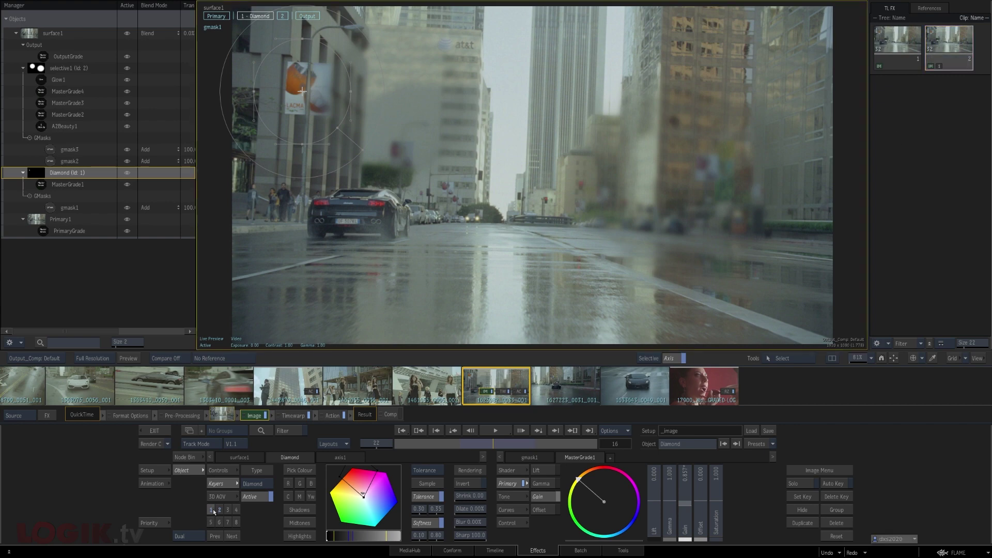
# Step: Save selective 1 (Diamond) and selective 2 together as one entry in the TL FX list
pyautogui.moveTo(215, 512); pyautogui.dragTo(924, 191)
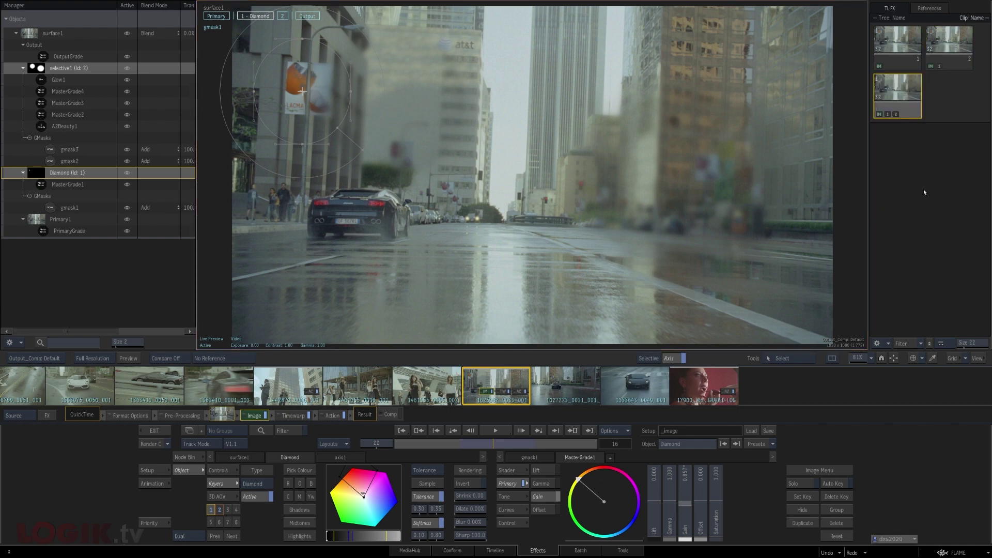
# Step: Switch to Batch, add an Image node in the empty area of the schematic and open it for editing
pyautogui.click(581, 551)
pyautogui.press('i')
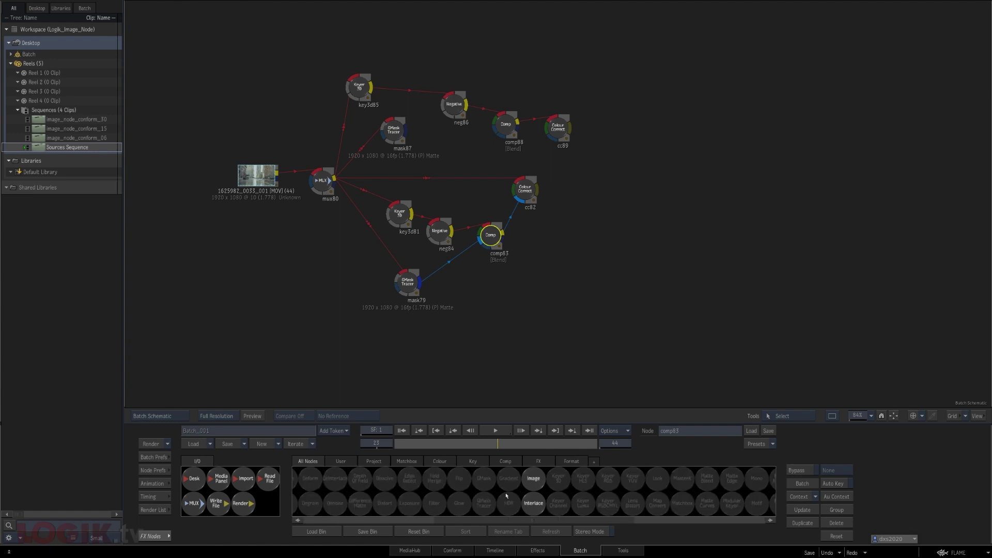
pyautogui.moveTo(533, 479); pyautogui.dragTo(392, 358)
pyautogui.doubleClick(391, 359)
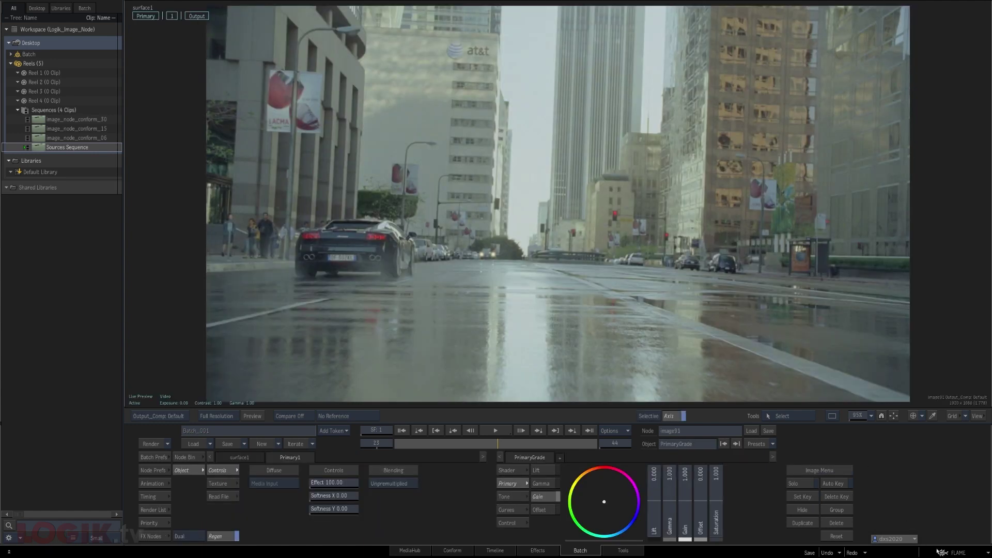
# Step: Show the Explorer with the saved TL FX entries beside the Batch Image node and select selective 1
pyautogui.click(957, 552)
pyautogui.click(904, 452)
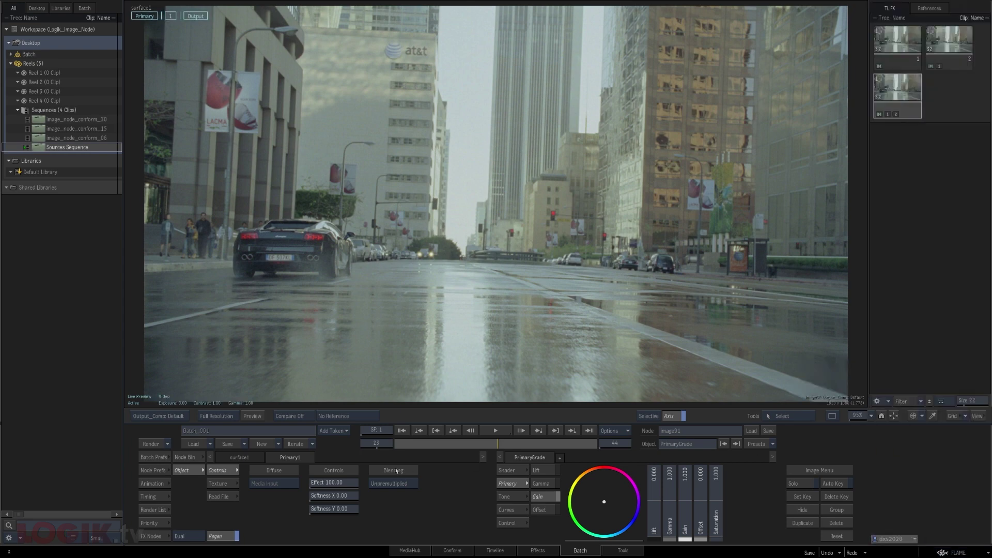
pyautogui.click(170, 16)
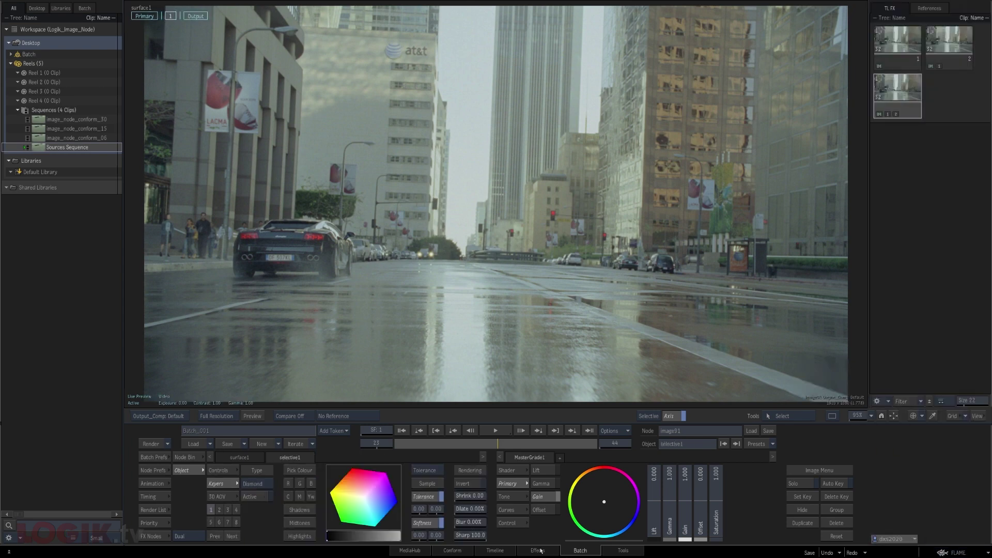
# Step: Return to Effects, switch the Explorer to References and grab the segment with the two women in front as "Reference"
pyautogui.click(540, 551)
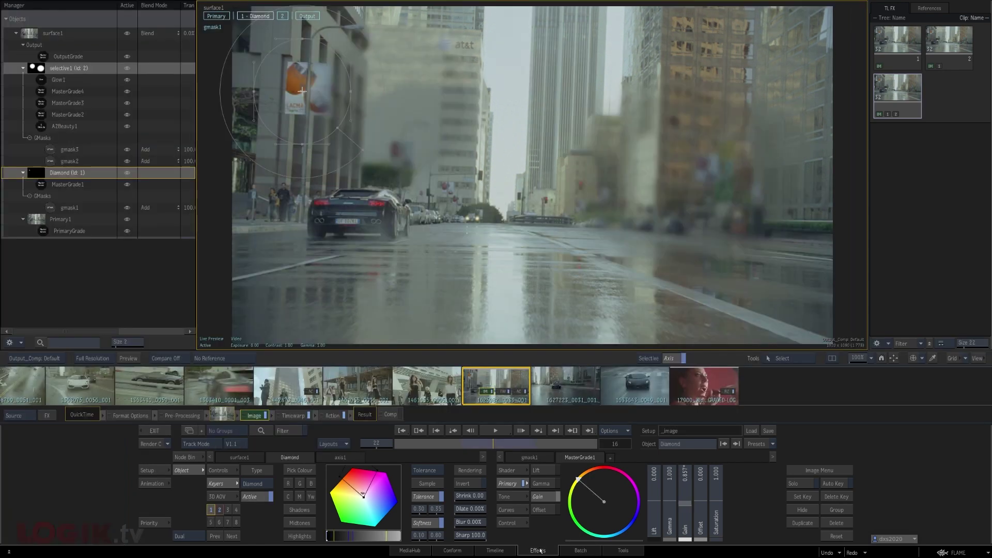
pyautogui.click(920, 9)
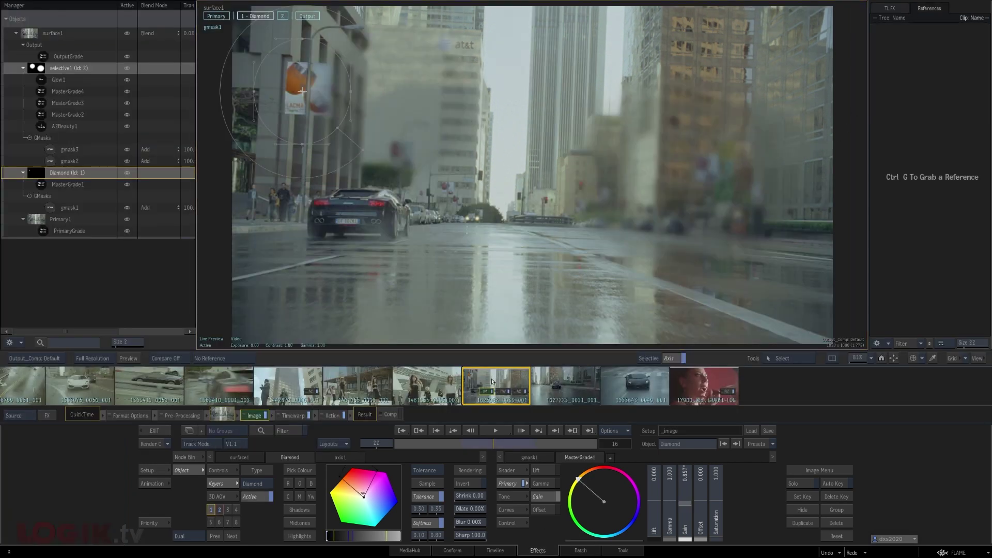
pyautogui.click(413, 383)
pyautogui.hotkey('ctrl', 'g')
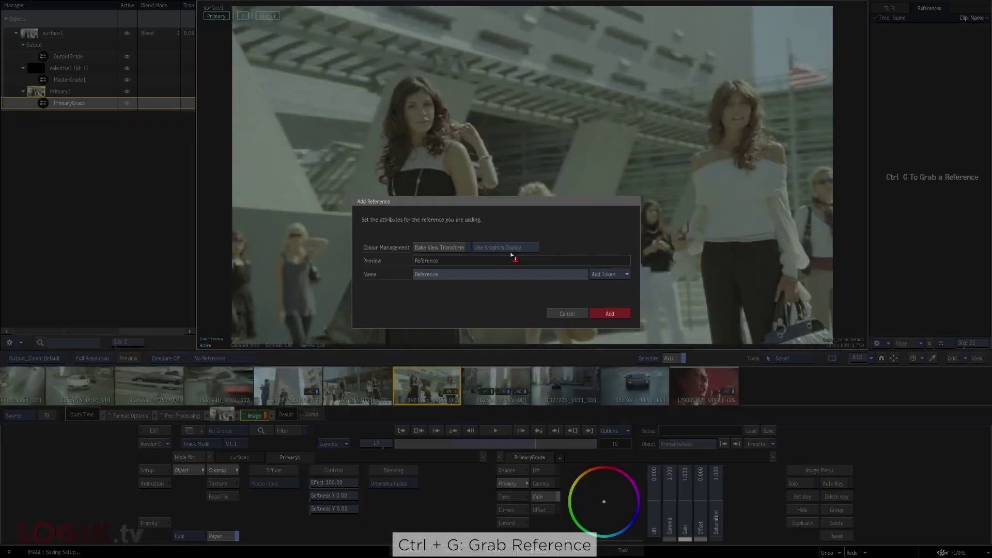
pyautogui.click(610, 314)
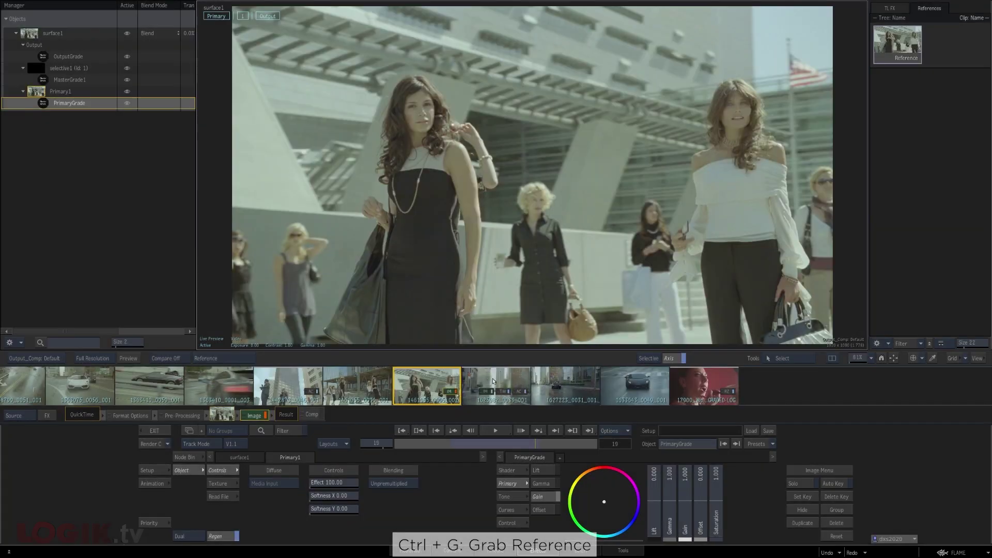
# Step: Compare the black car segment with the grabbed reference as an Angle Split, with the split line moved through the frame's centre
pyautogui.click(492, 381)
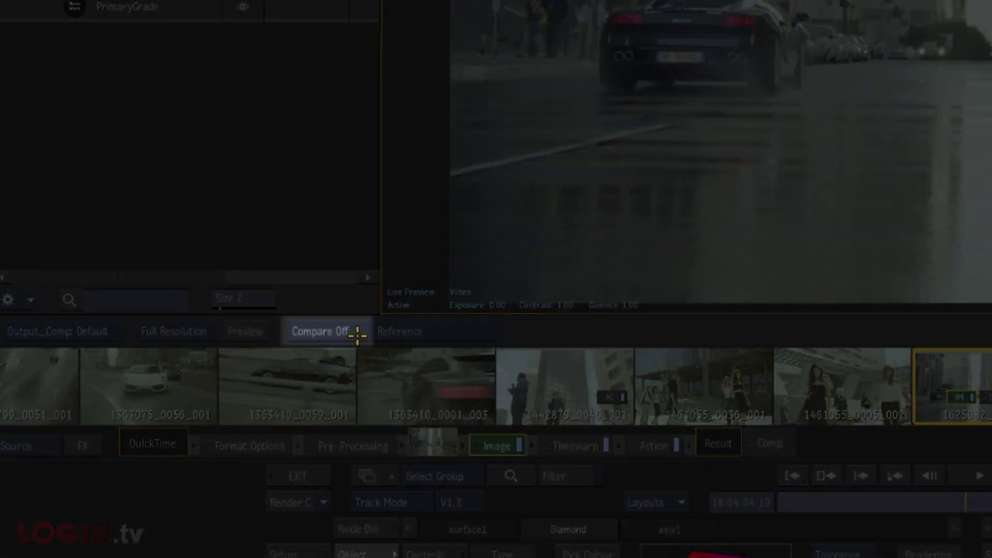
pyautogui.click(357, 334)
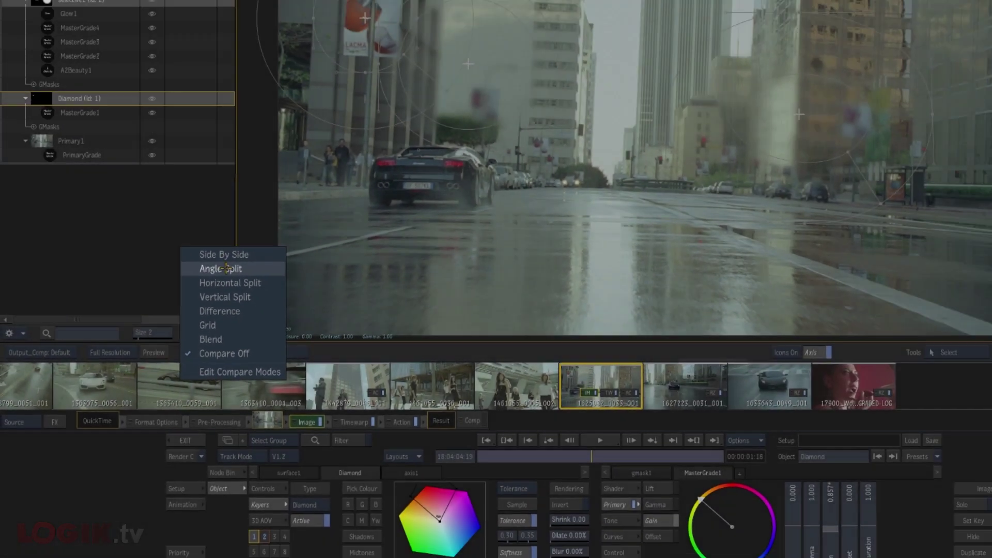
pyautogui.click(362, 193)
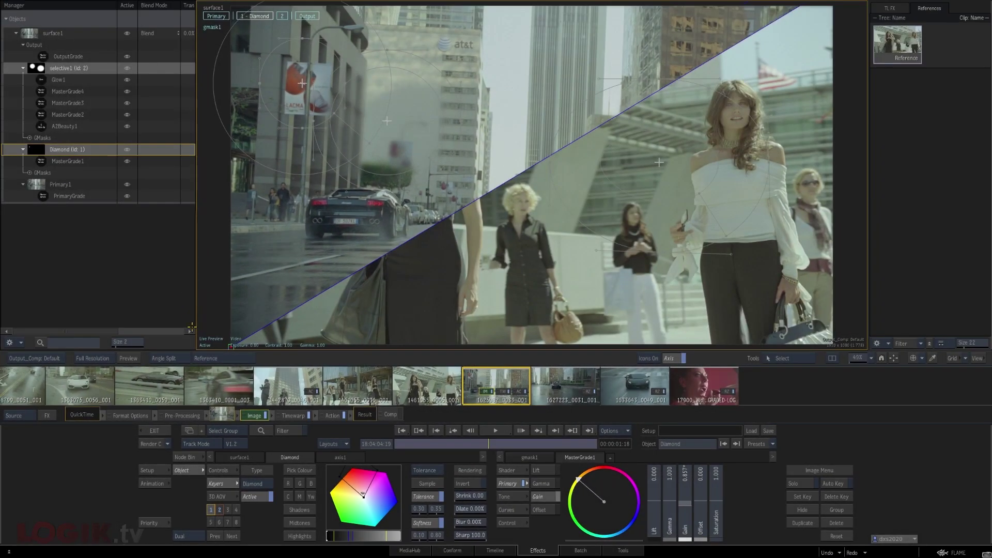
pyautogui.click(238, 357)
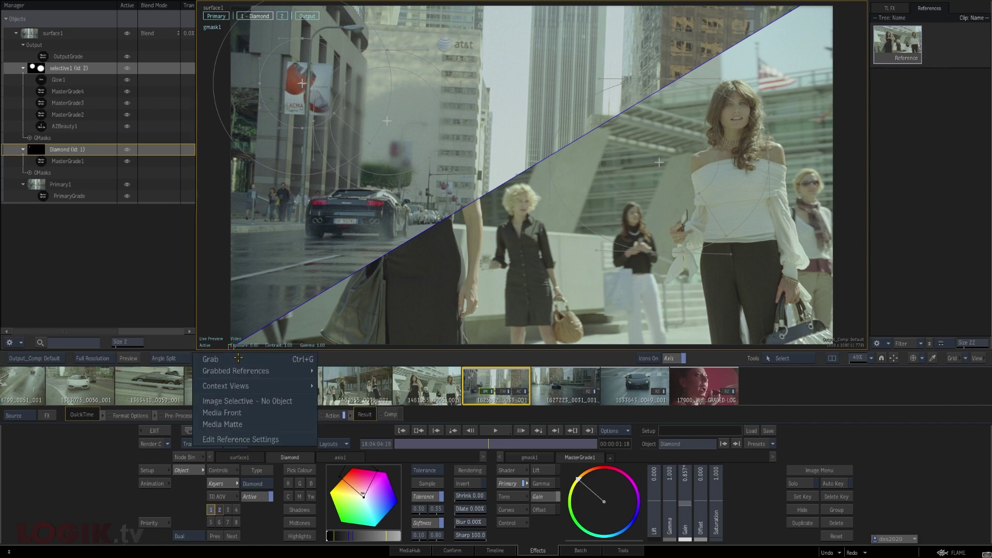
pyautogui.moveTo(243, 370)
pyautogui.click(341, 371)
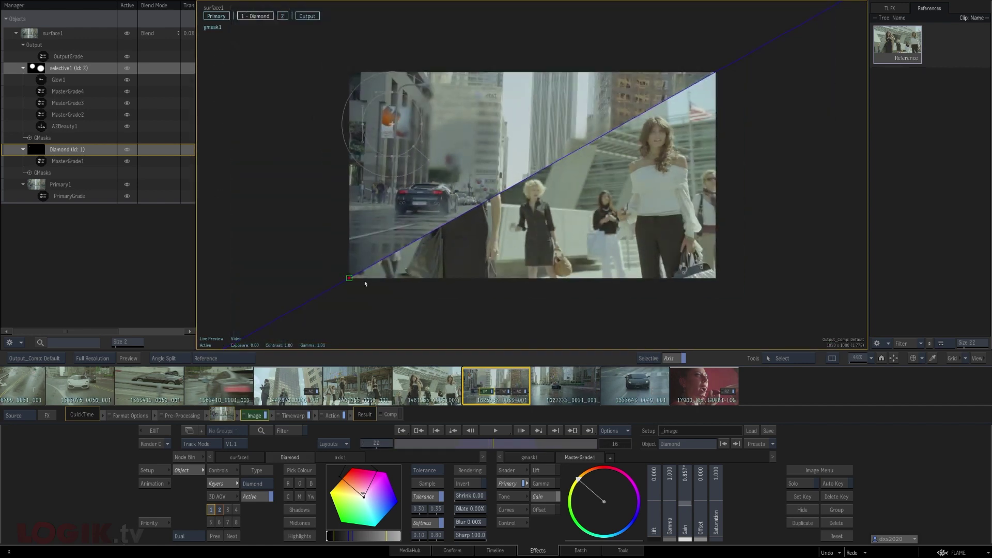
pyautogui.moveTo(362, 274); pyautogui.dragTo(546, 182)
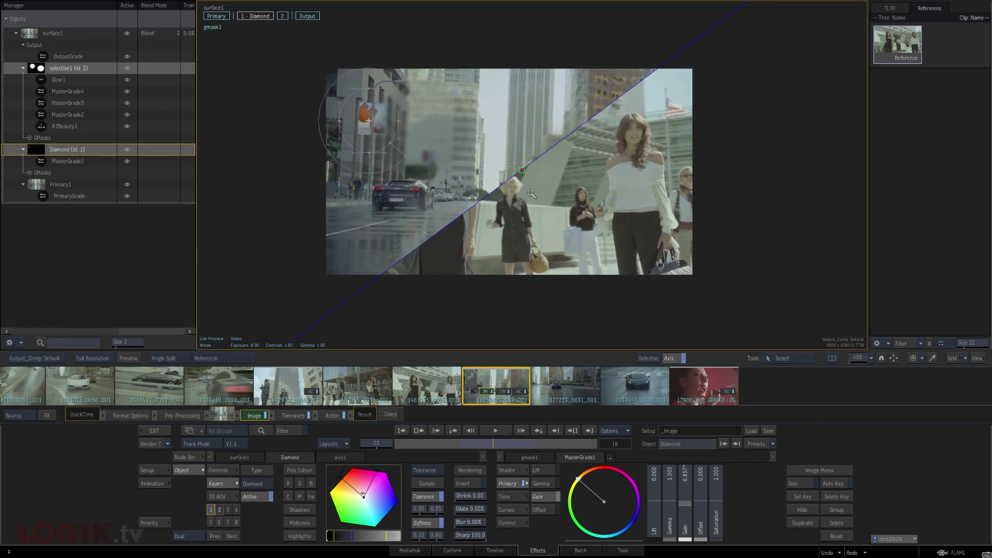
pyautogui.moveTo(611, 201); pyautogui.dragTo(542, 222)
# Step: Reset the reference settings and turn the comparison off
pyautogui.click(206, 358)
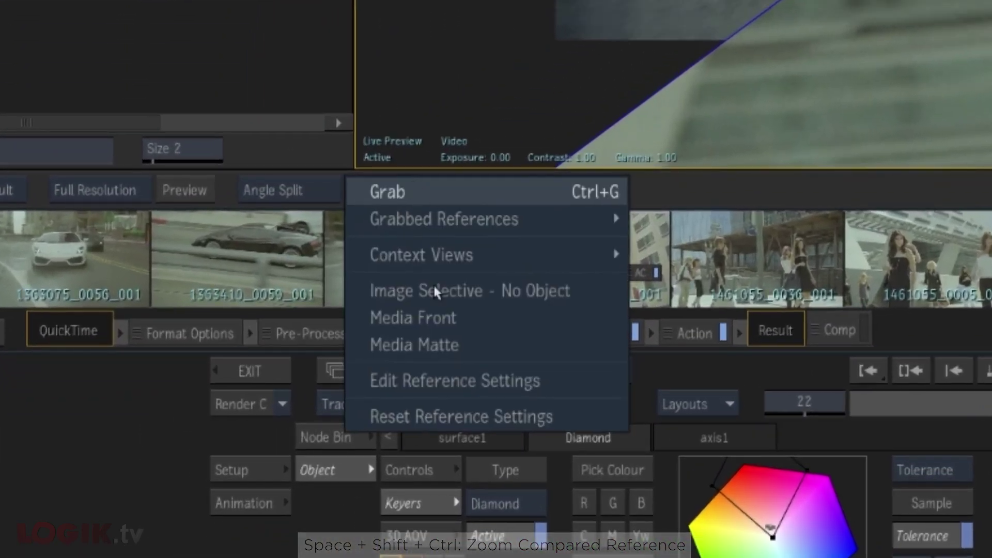
pyautogui.click(409, 416)
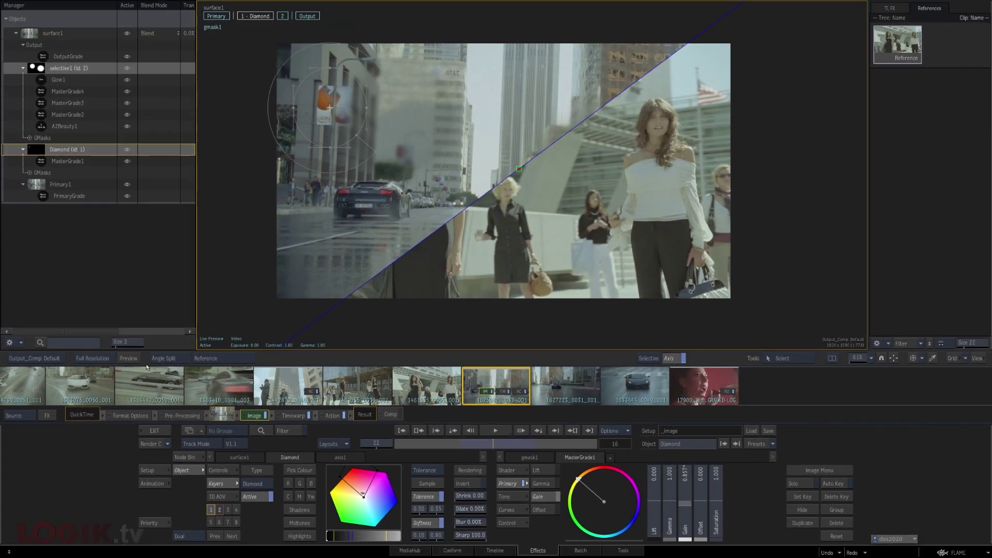
pyautogui.click(155, 359)
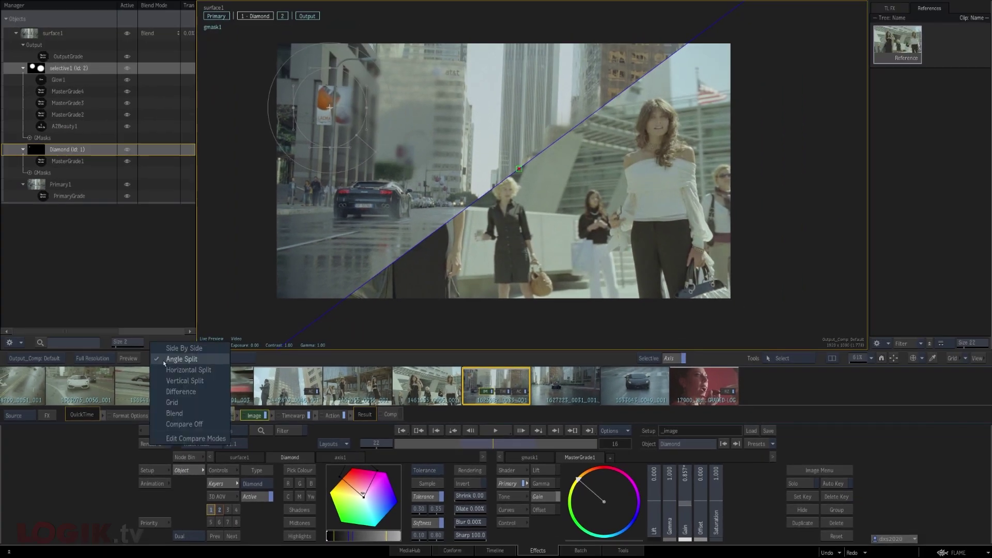
pyautogui.click(177, 425)
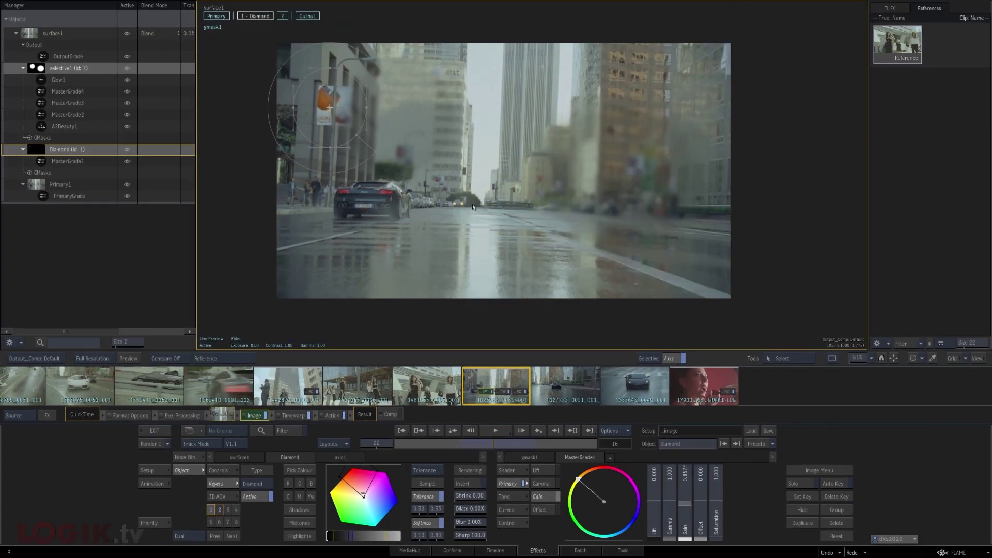
pyautogui.moveTo(472, 204); pyautogui.dragTo(481, 202)
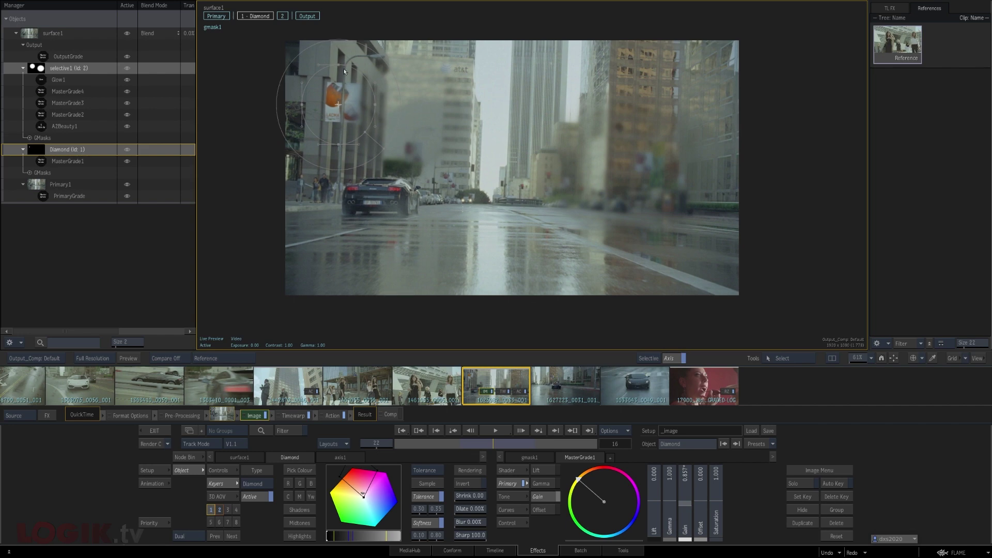
# Step: Switch back and forth between selectives 1 and 2 to examine their masks and settings
pyautogui.click(282, 16)
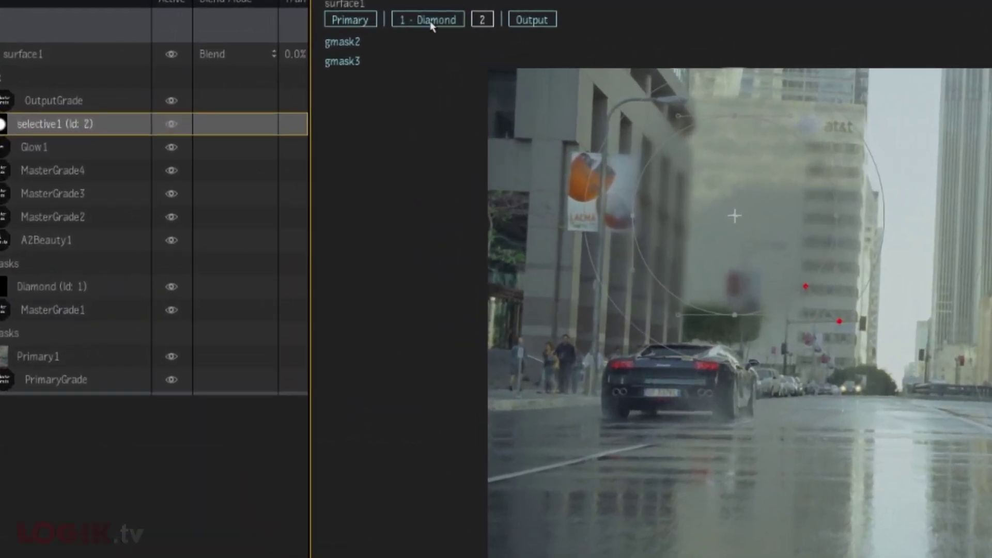
pyautogui.click(431, 24)
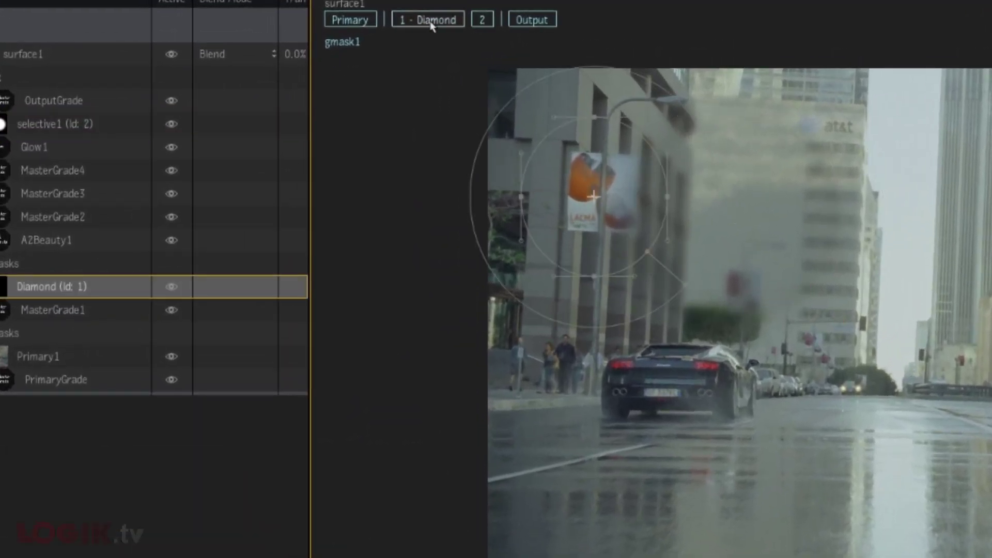
pyautogui.click(473, 23)
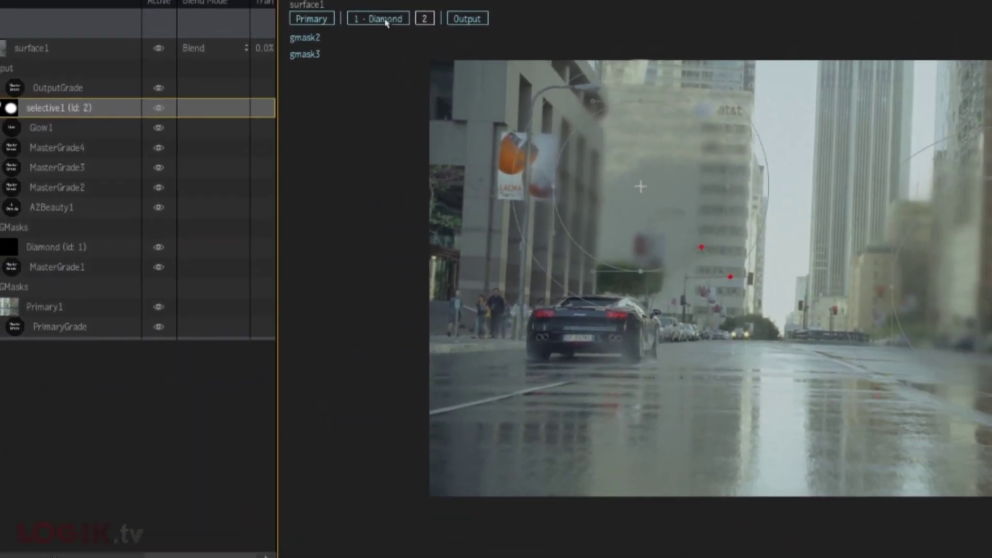
pyautogui.click(431, 23)
pyautogui.click(284, 19)
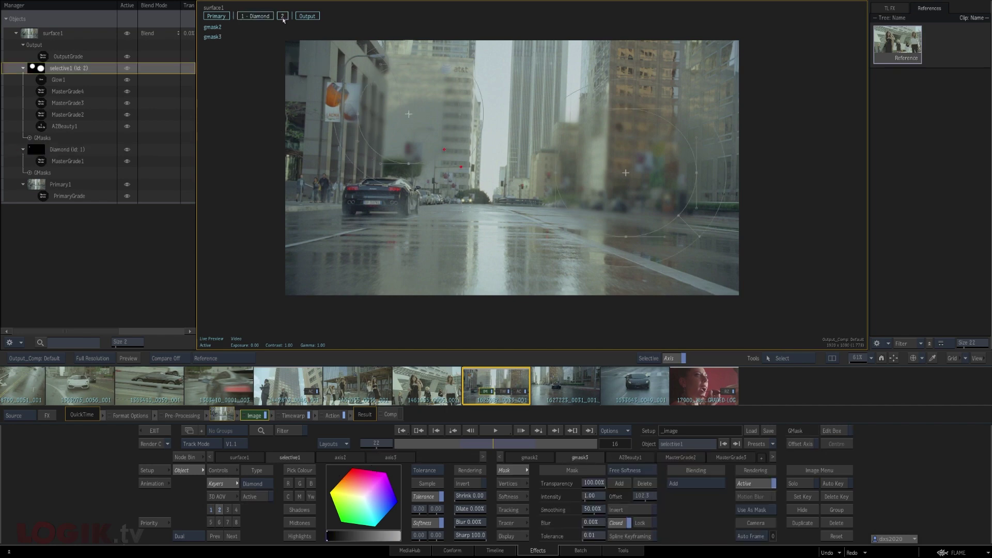
# Step: Rename selective 1 (Diamond) as First_one
pyautogui.click(265, 17)
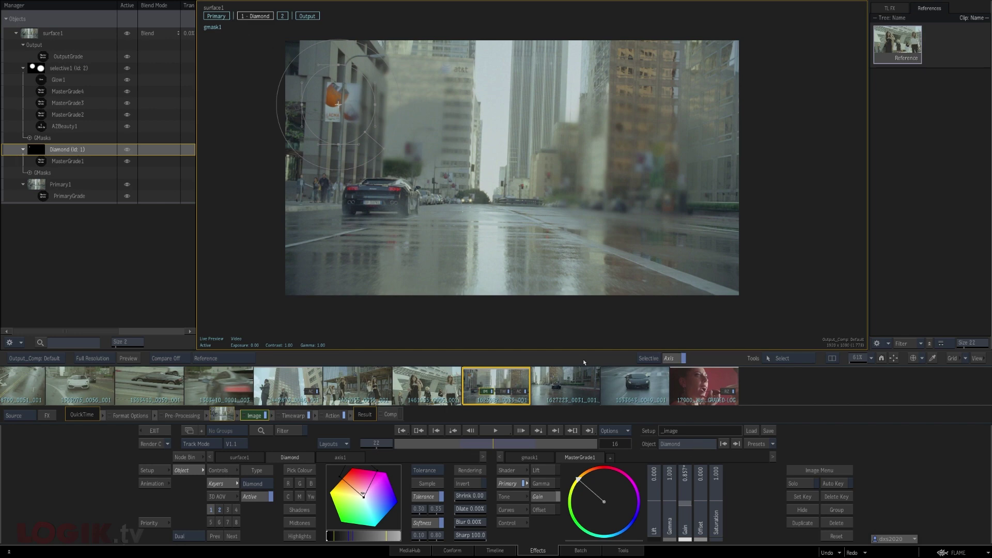
pyautogui.click(693, 446)
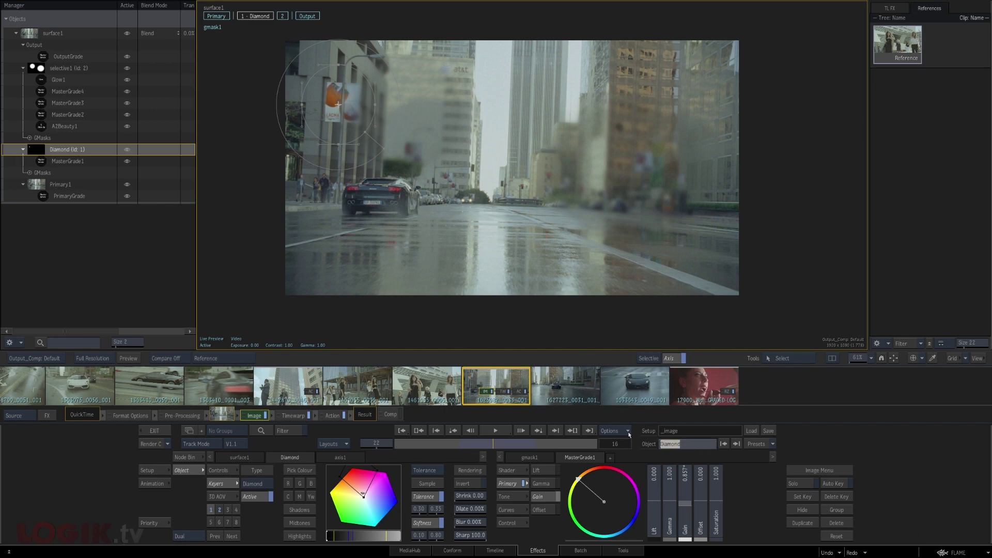
pyautogui.write('First_one')
pyautogui.press('Return')
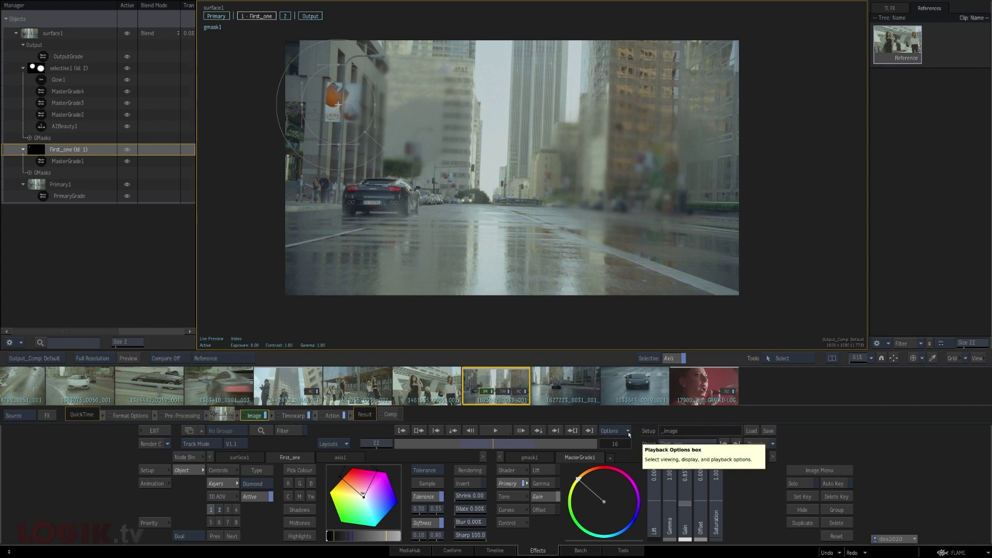
pyautogui.click(517, 525)
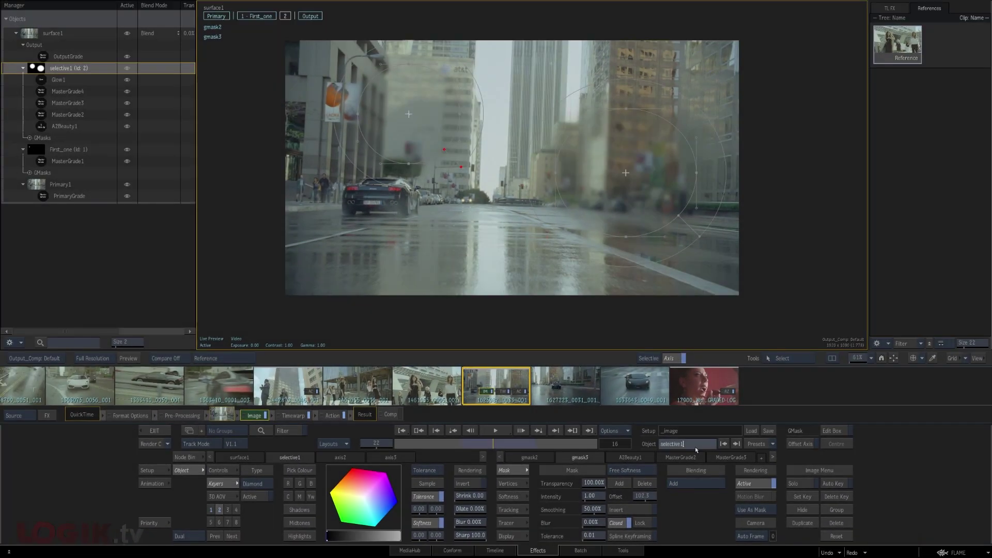
# Step: Rename selective 2 as Second_one
pyautogui.moveTo(696, 449); pyautogui.dragTo(621, 448)
pyautogui.write('Second_one_1')
pyautogui.press('Return')
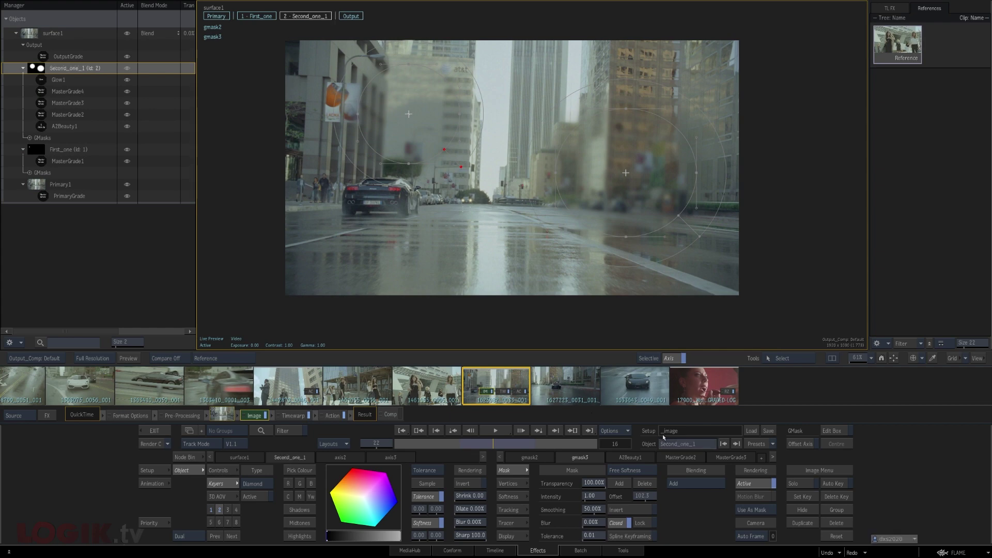
pyautogui.click(703, 448)
pyautogui.press('BackSpace')
pyautogui.press('BackSpace')
pyautogui.press('Return')
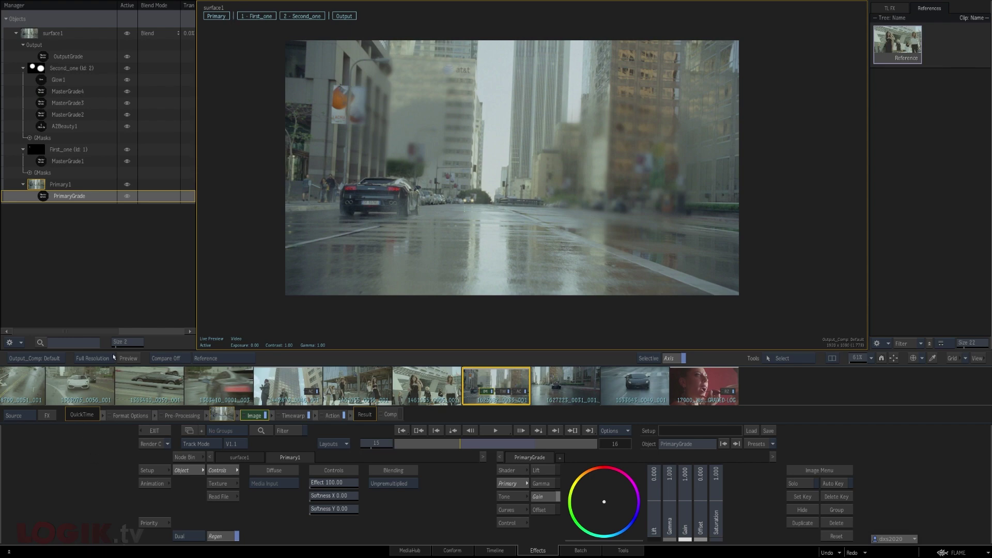
# Step: Display the Storyboard in place of the Manager and enlarge its thumbnails to four per row
pyautogui.click(110, 276)
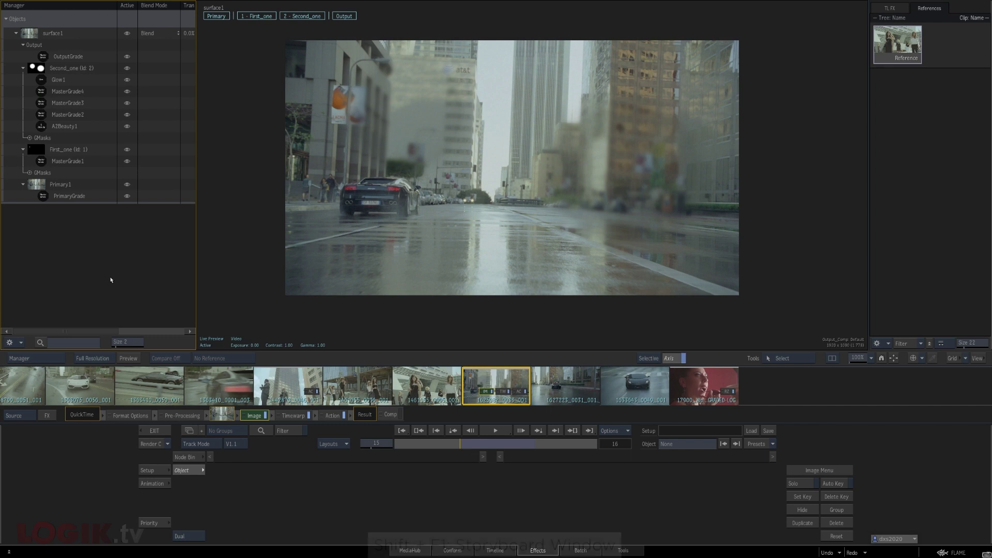
pyautogui.hotkey('shift', 'F1')
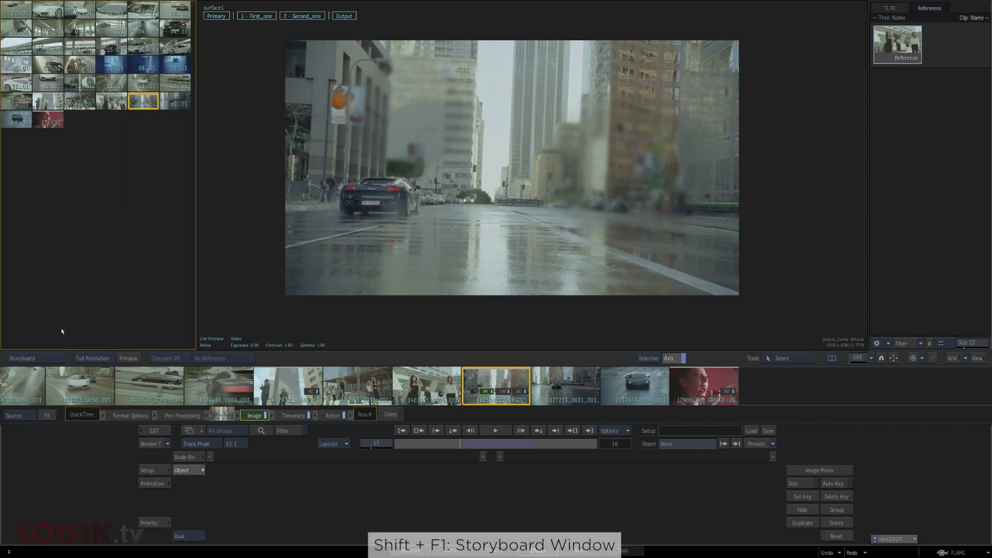
pyautogui.click(37, 360)
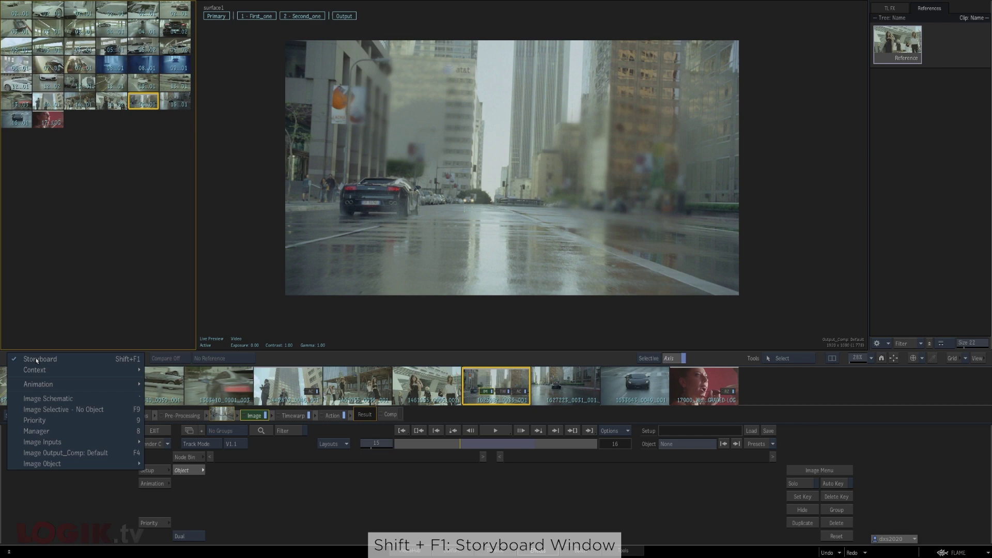
pyautogui.click(82, 362)
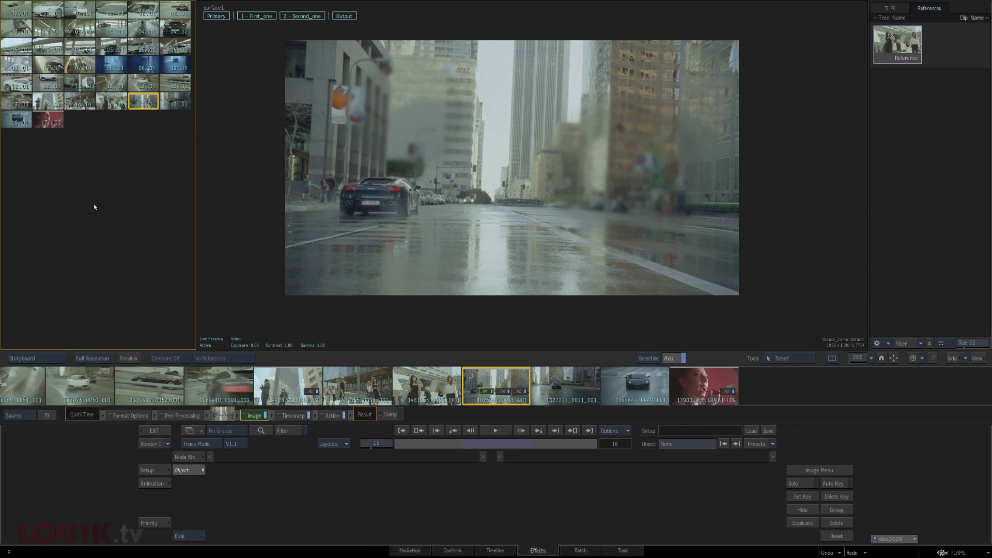
pyautogui.hotkey('ctrl', 'space')
pyautogui.moveTo(66, 153); pyautogui.dragTo(334, 181)
pyautogui.moveTo(397, 185); pyautogui.dragTo(984, 223)
pyautogui.moveTo(71, 203); pyautogui.dragTo(36, 177)
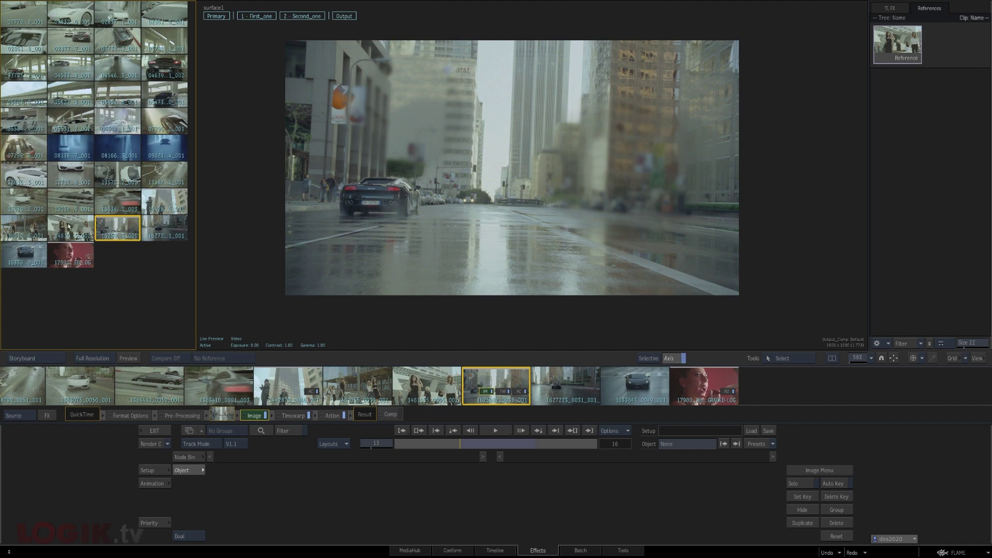
# Step: Select the shots preceding the street shot in the Storyboard, including the full row that starts with the white cars
pyautogui.moveTo(67, 228); pyautogui.dragTo(30, 204)
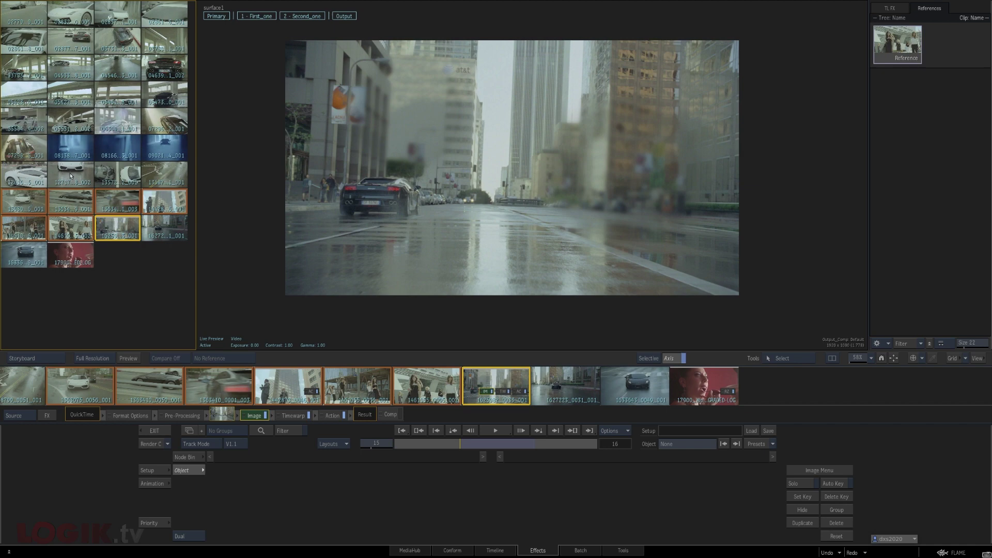
pyautogui.keyDown('ctrl'); pyautogui.click(70, 174); pyautogui.keyUp('ctrl')
pyautogui.keyDown('ctrl'); pyautogui.click(28, 176); pyautogui.keyUp('ctrl')
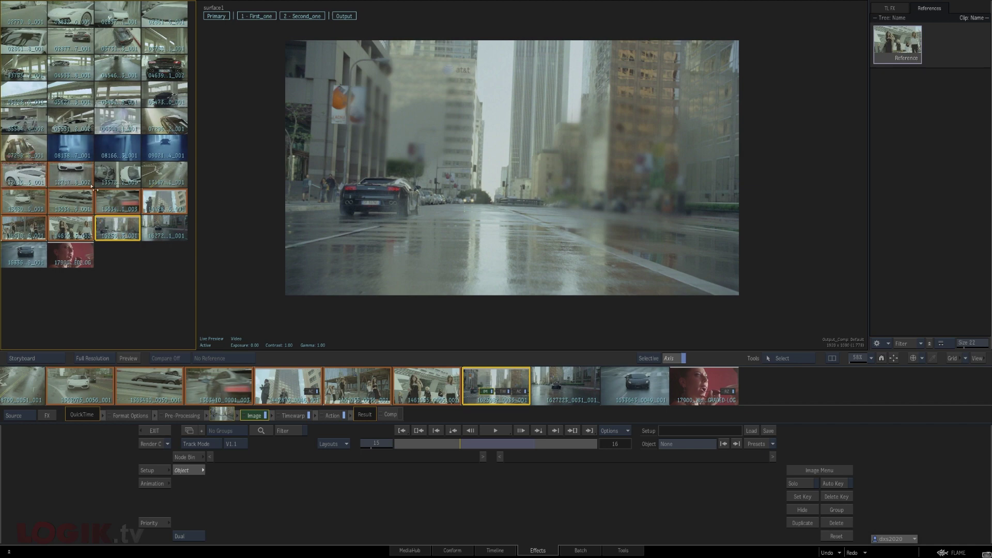
pyautogui.keyDown('ctrl'); pyautogui.click(161, 174); pyautogui.keyUp('ctrl')
pyautogui.keyDown('ctrl'); pyautogui.click(114, 173); pyautogui.keyUp('ctrl')
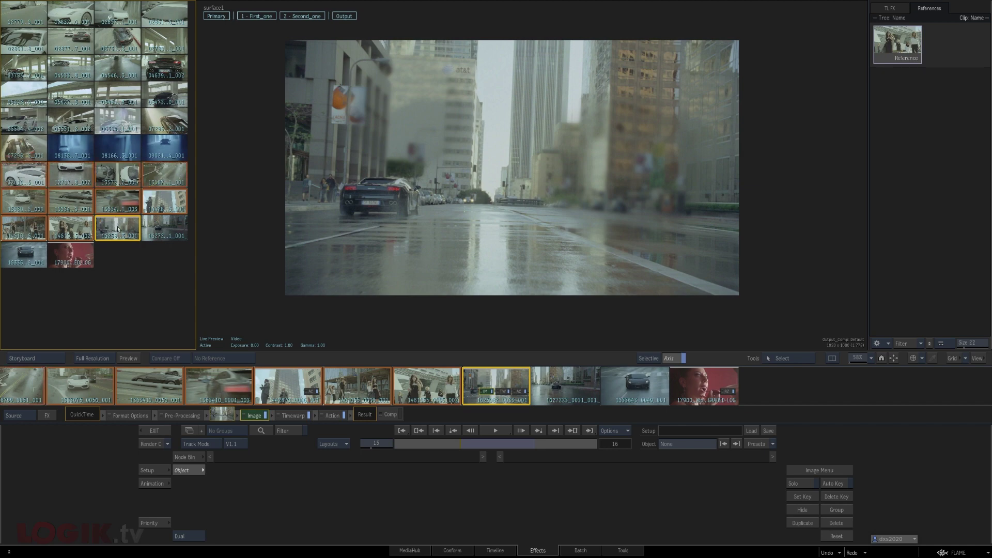
# Step: Look through the selected women's and black car shots, and return to the street shot
pyautogui.click(79, 227)
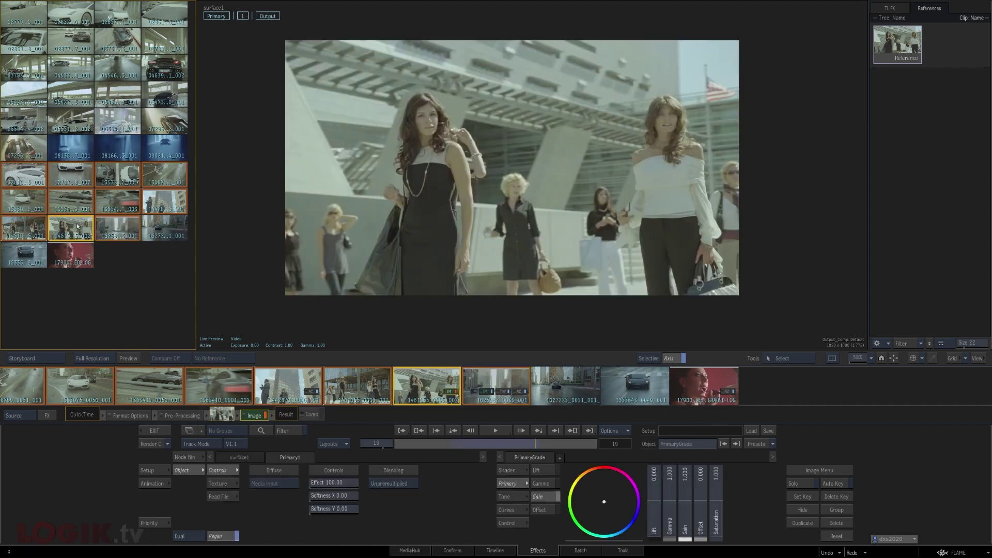
pyautogui.click(79, 200)
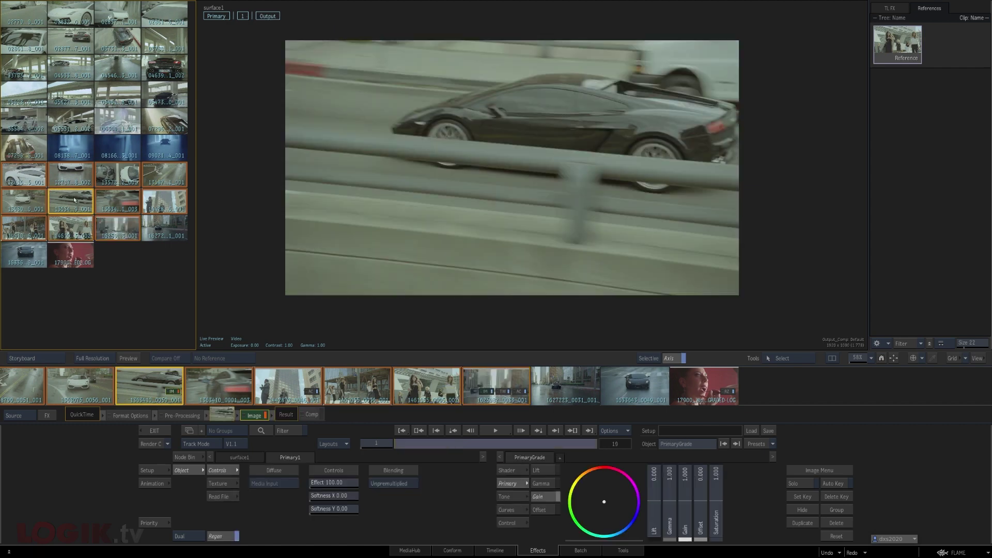
pyautogui.click(122, 200)
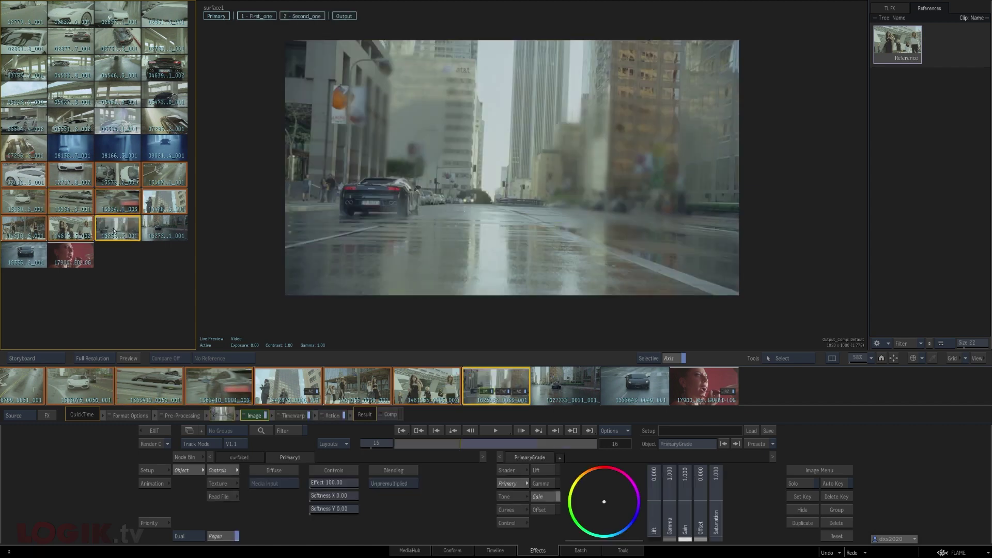
# Step: Copy the street shot's Image effect with both selectives onto all selected shots and check the result on several of them
pyautogui.moveTo(257, 416); pyautogui.dragTo(73, 226)
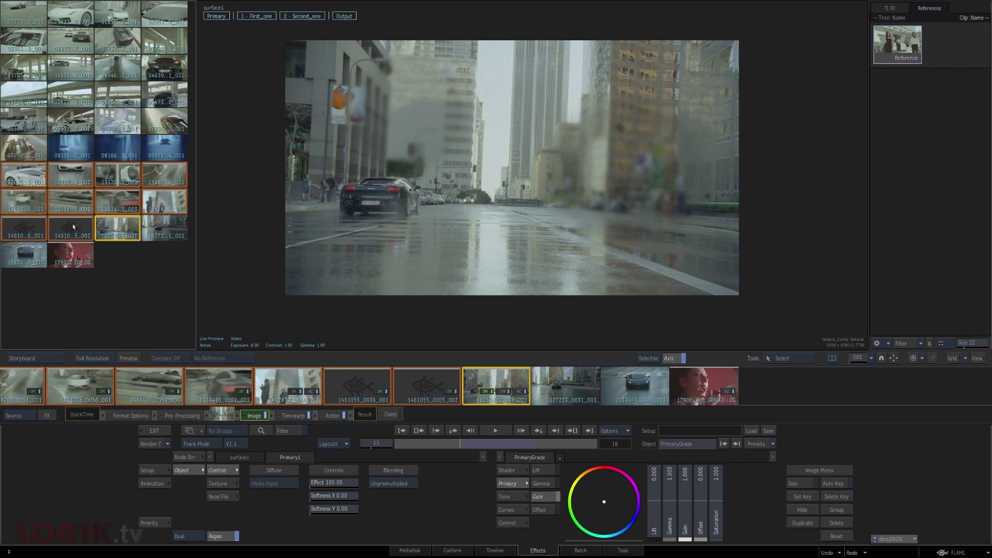
pyautogui.click(73, 226)
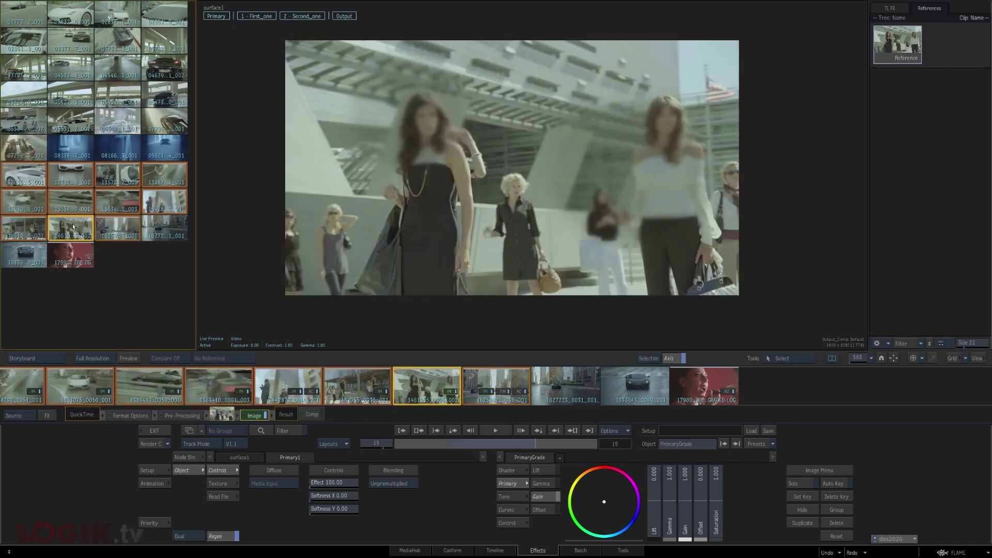
pyautogui.click(26, 231)
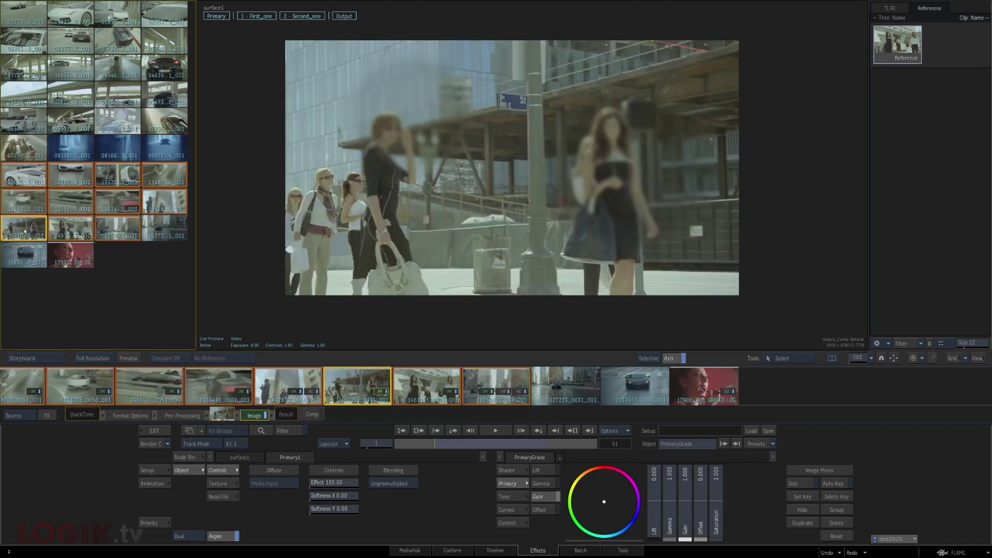
pyautogui.click(167, 201)
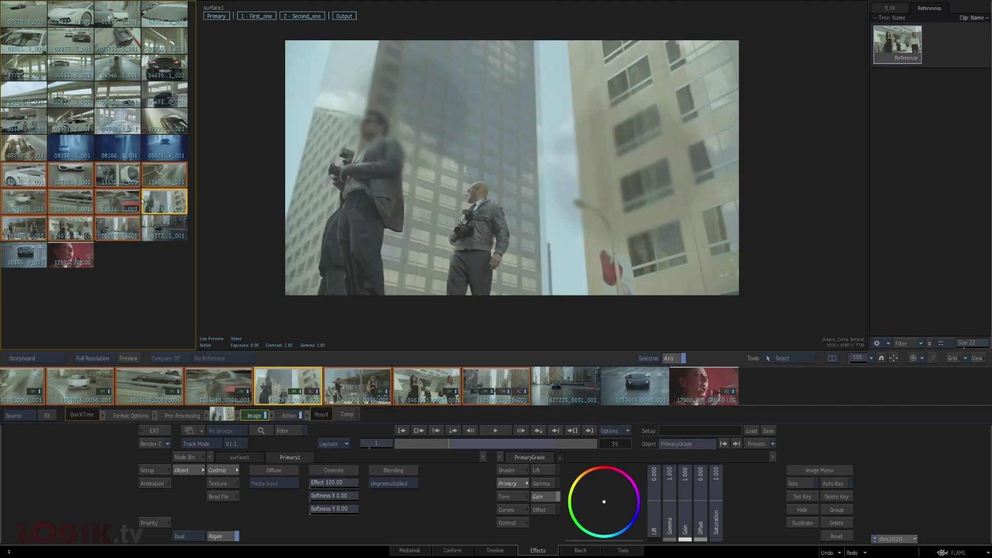
pyautogui.click(120, 199)
pyautogui.click(74, 200)
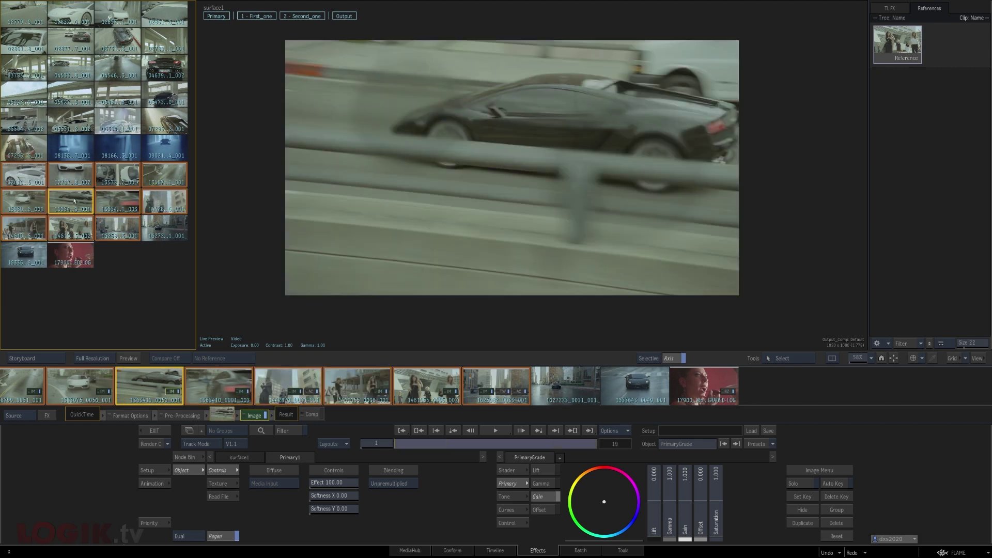
pyautogui.click(35, 204)
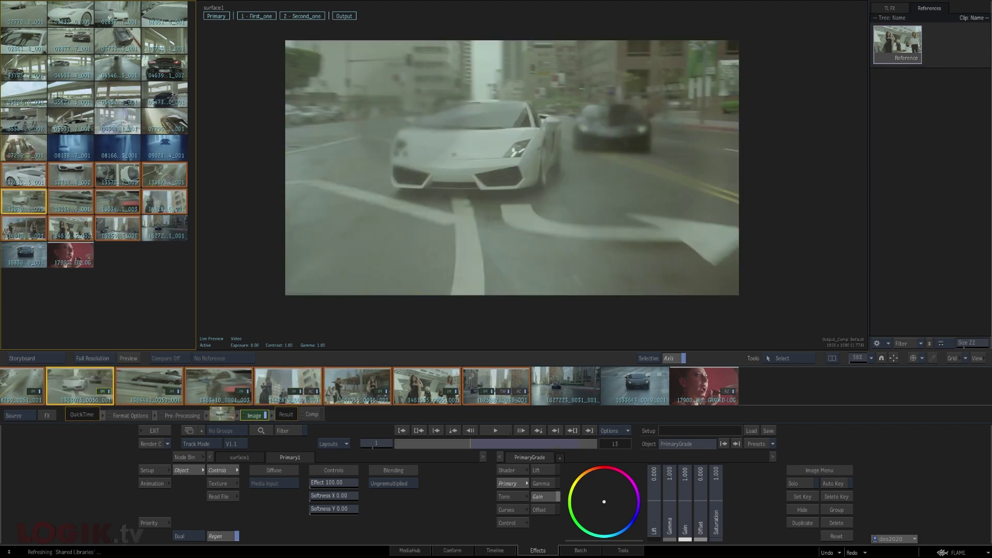
pyautogui.click(160, 186)
# Step: Copy the Look and Vignette selectives from the street shot to the two women's shot and the oncoming car shot
pyautogui.click(119, 226)
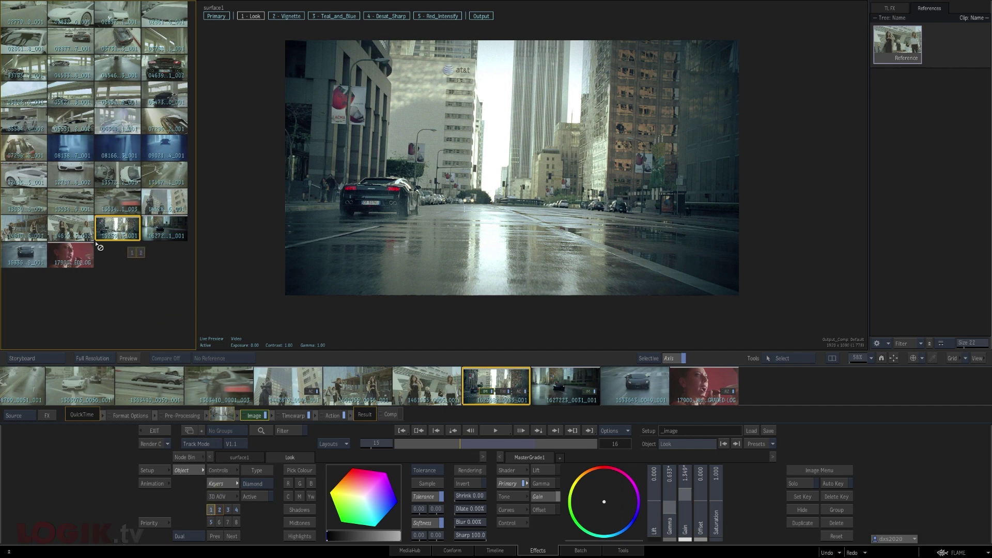
pyautogui.click(69, 230)
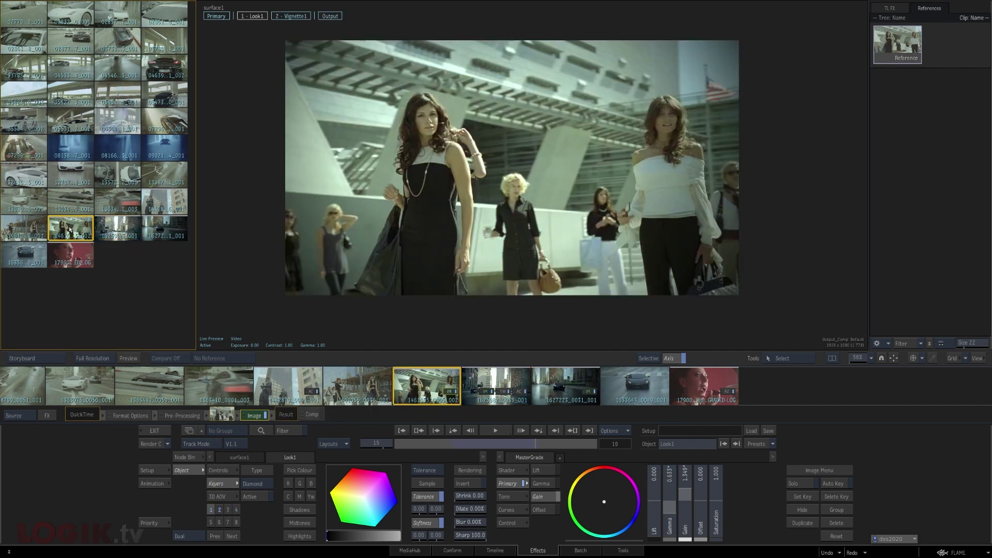
pyautogui.click(116, 224)
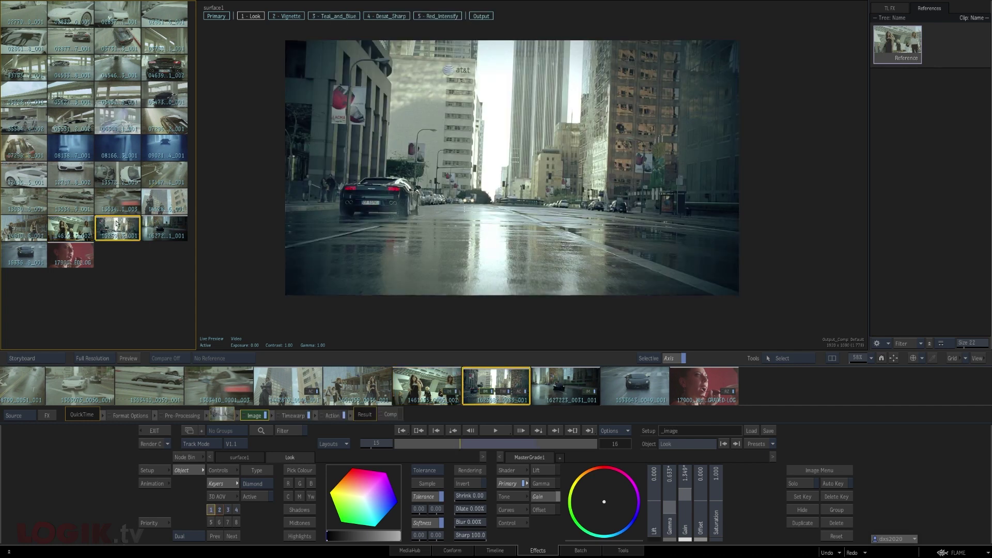
pyautogui.click(168, 228)
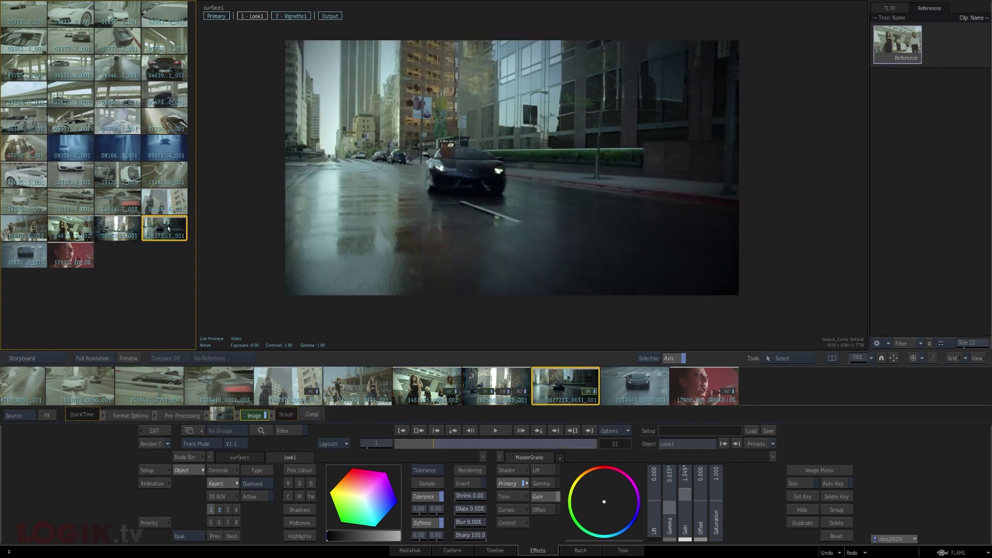
pyautogui.click(117, 226)
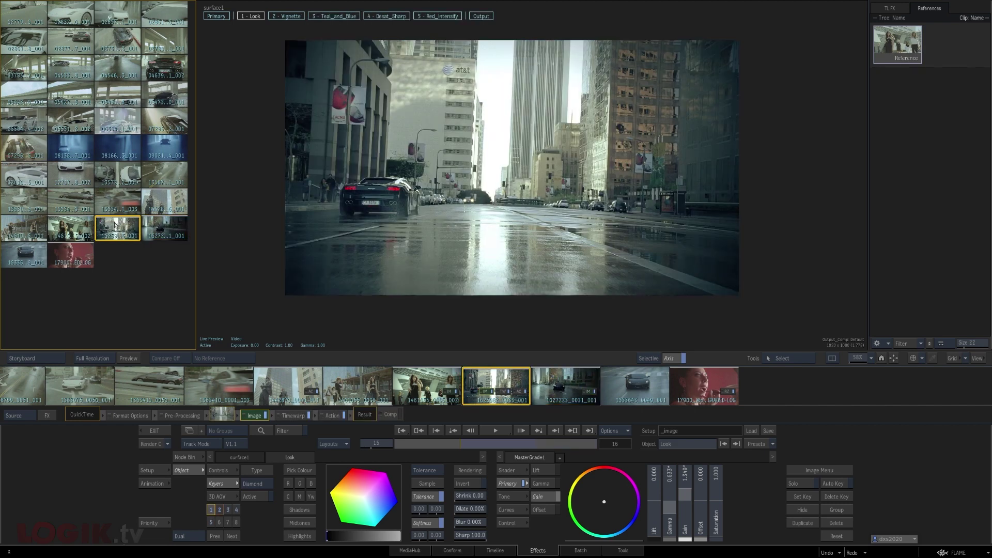
# Step: Copy the street shot's Desat_Sharp and Red_Intensify selectives onto the oncoming car shot and return to the street shot
pyautogui.click(236, 510)
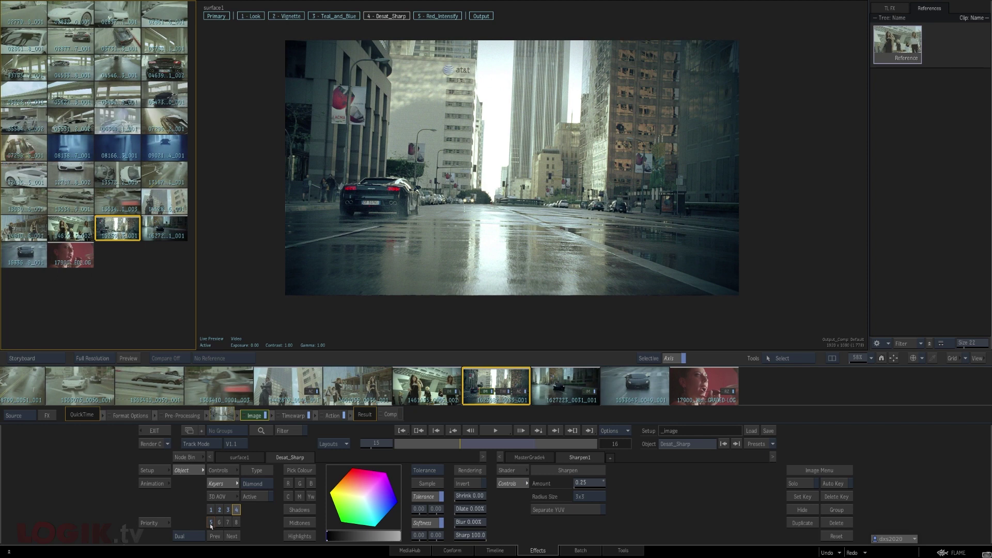
pyautogui.click(160, 230)
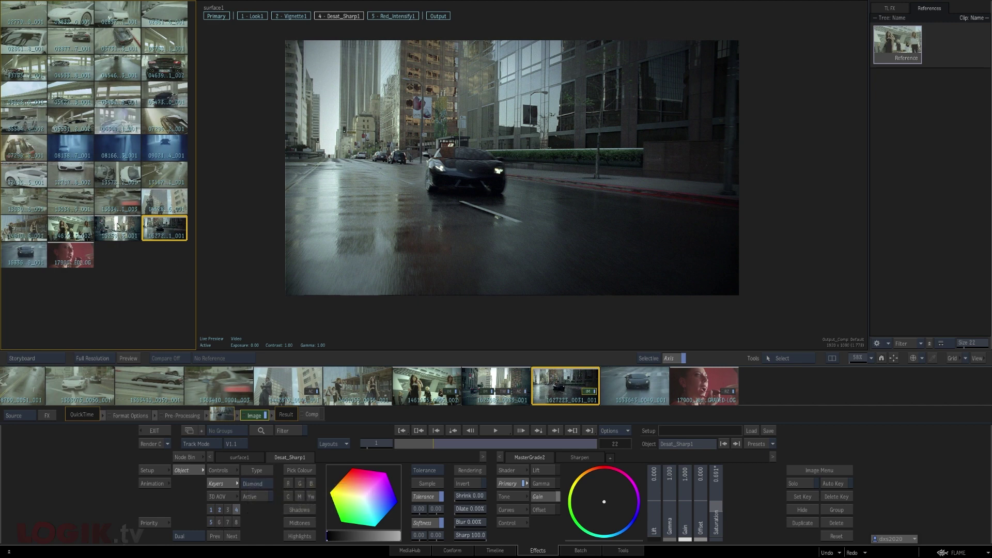
pyautogui.click(118, 225)
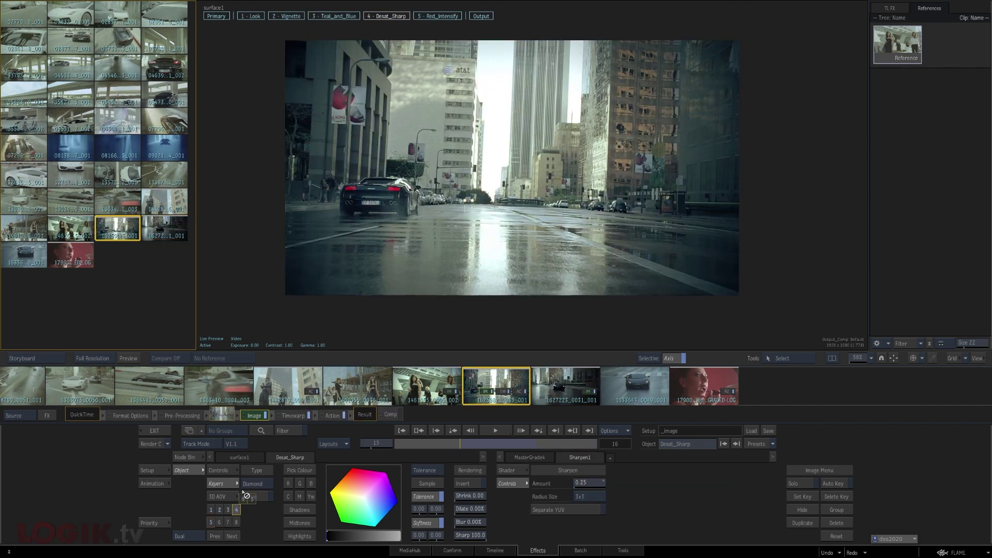
# Step: Copy selectives 4 and 5 onto the oncoming car shot again with Replace All, and append another copy as selectives 6 and 7
pyautogui.click(161, 229)
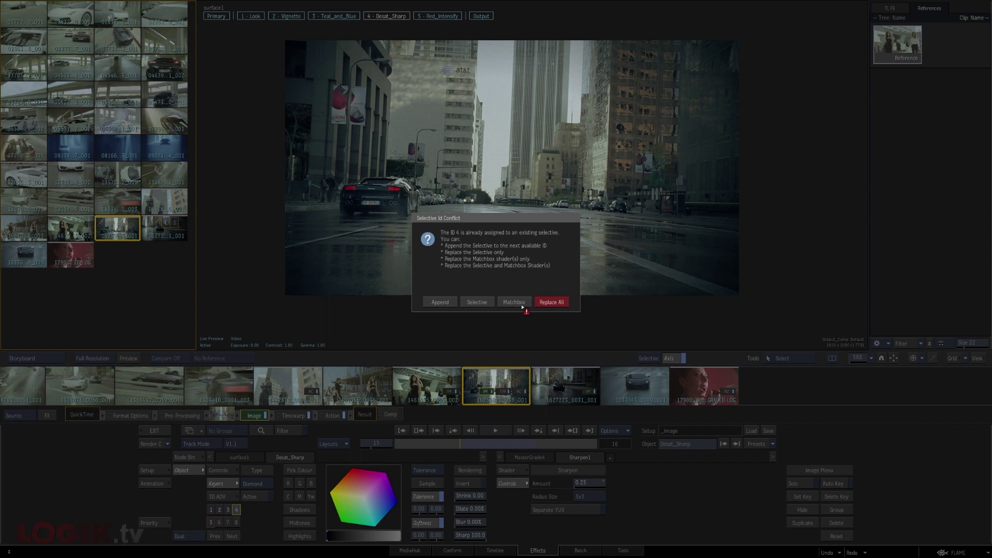
pyautogui.click(553, 304)
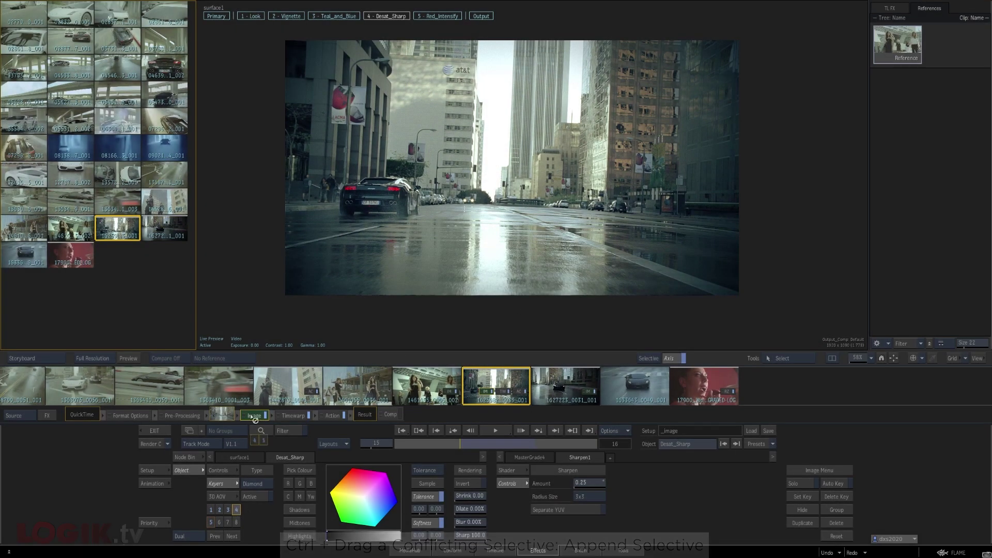
pyautogui.click(163, 229)
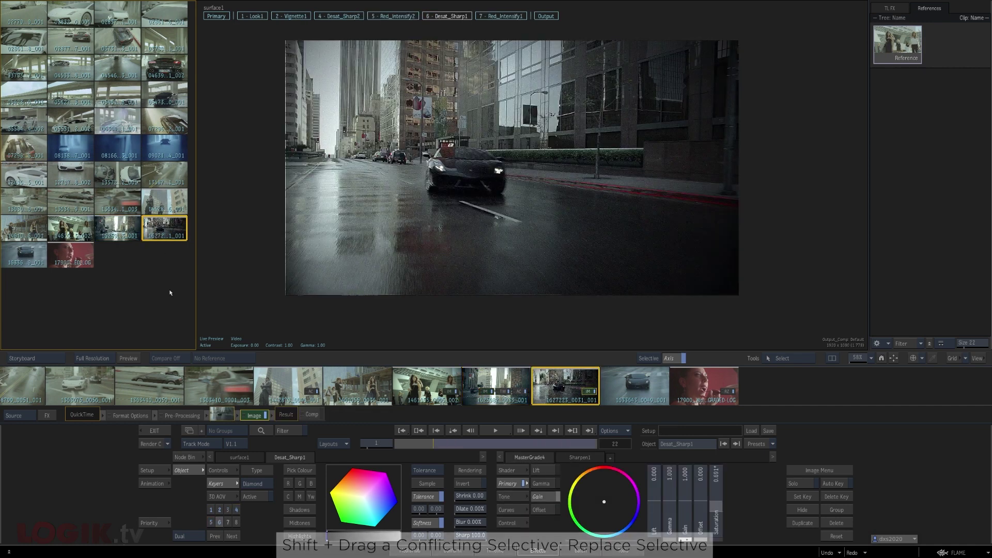
pyautogui.click(219, 522)
# Step: Replace the oncoming car shot's selectives 4 and 5 with the street shot's versions and delete the appended selectives 6 and 7
pyautogui.click(119, 227)
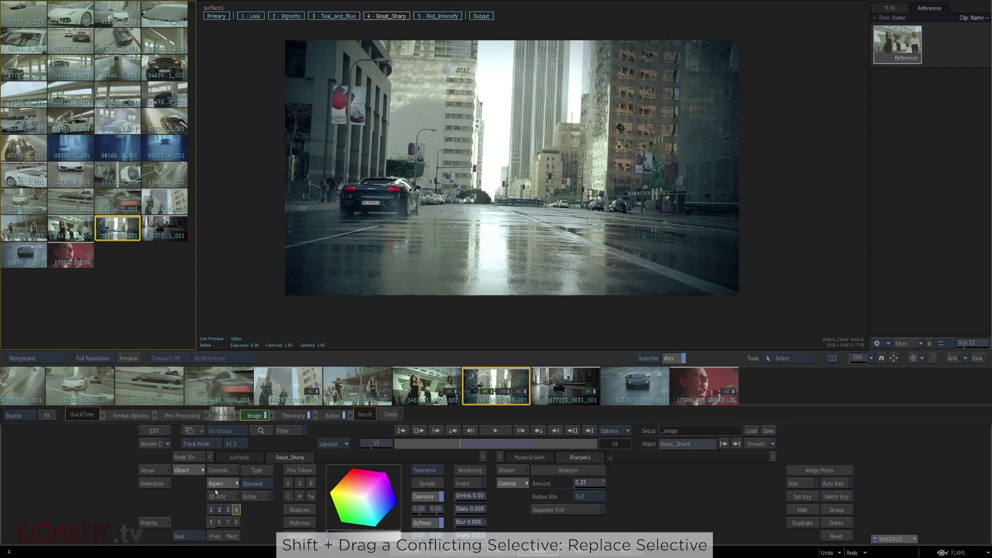
pyautogui.click(171, 231)
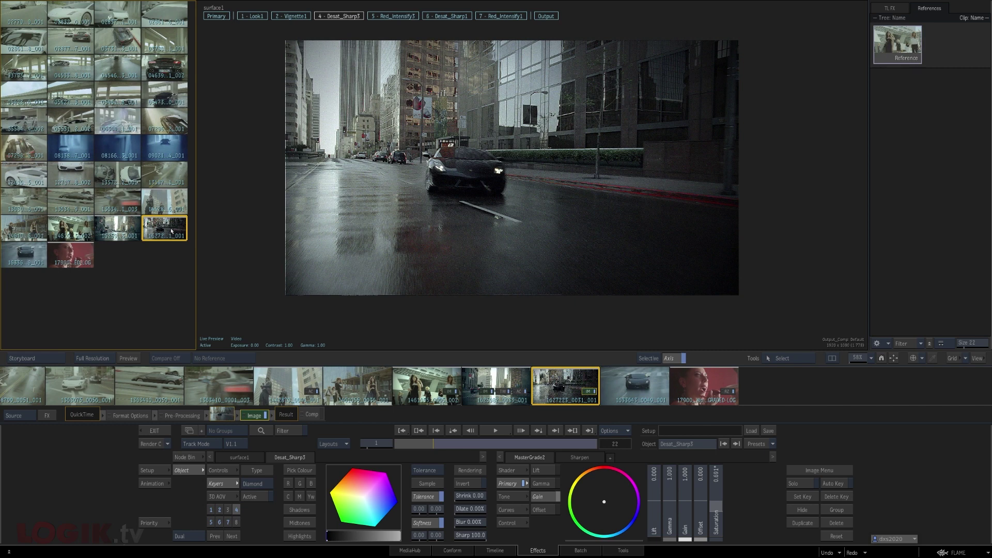
pyautogui.click(228, 522)
pyautogui.click(219, 522)
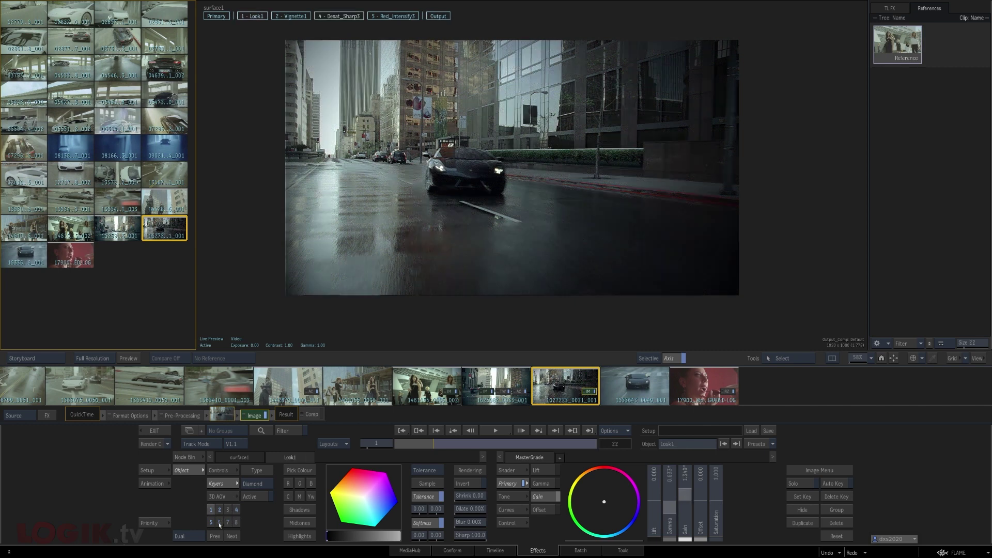
# Step: Examine the Vignette selective on the street shot and compare it with the two women's shot
pyautogui.click(123, 231)
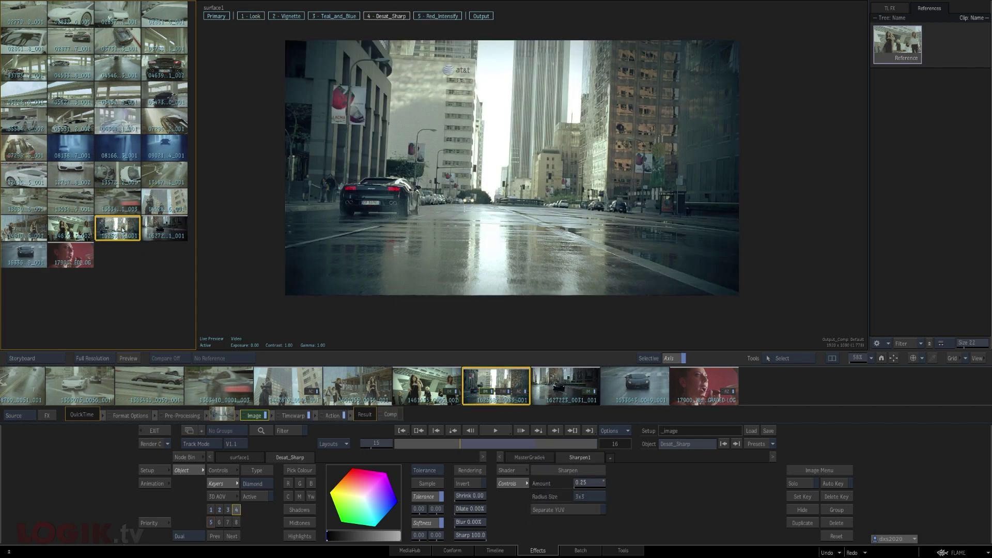
pyautogui.click(219, 510)
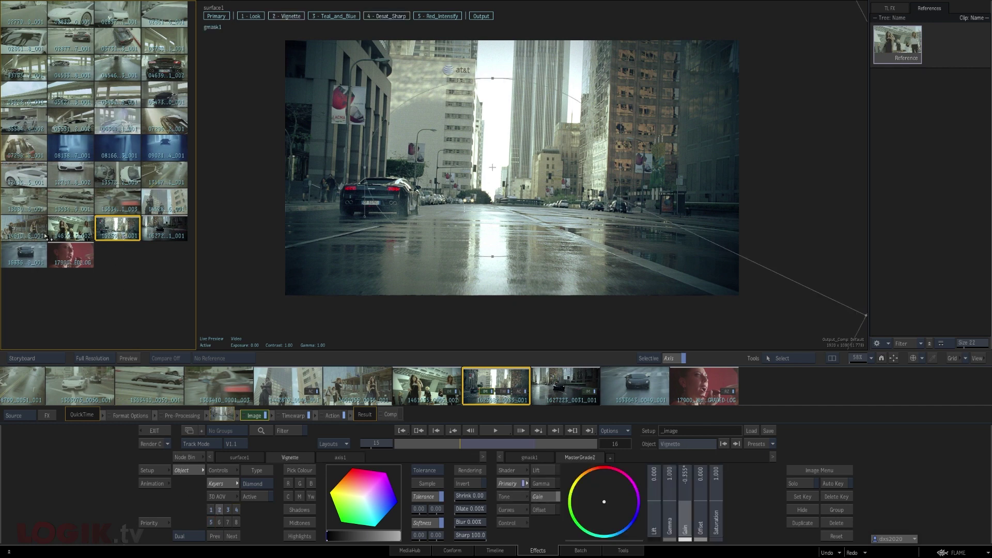
pyautogui.click(71, 227)
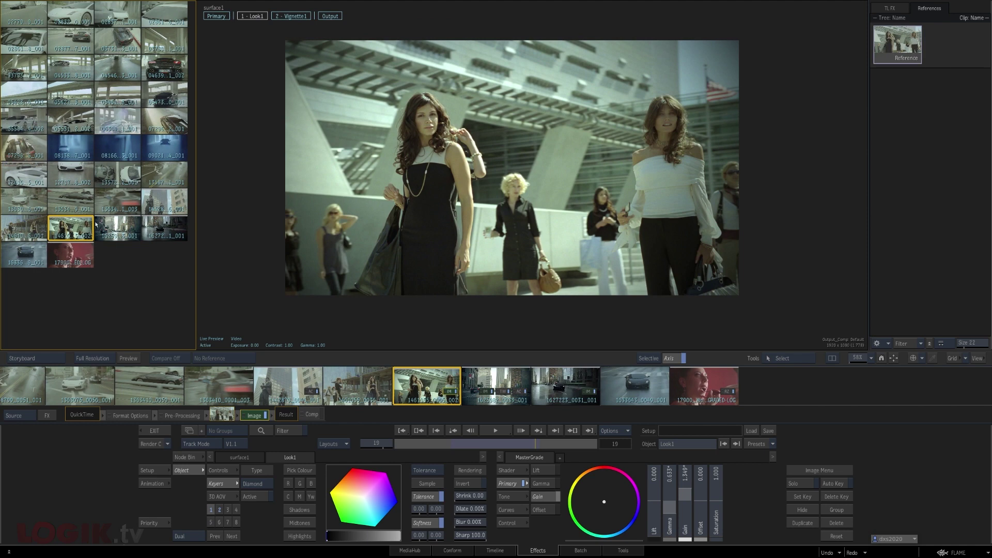
pyautogui.click(121, 235)
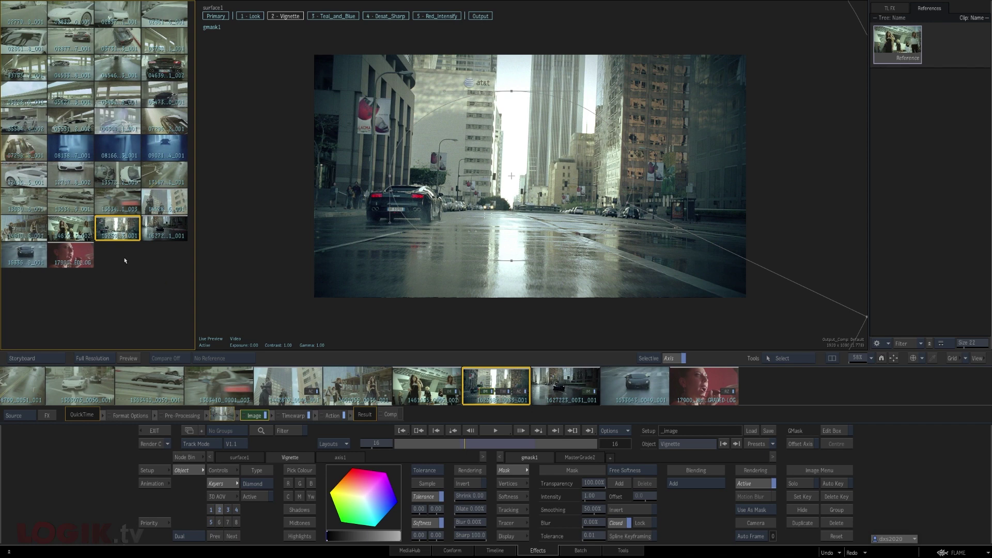
# Step: Group all Storyboard shots as New Group and filter the Storyboard to that group in Custom Order
pyautogui.hotkey('ctrl', 'a')
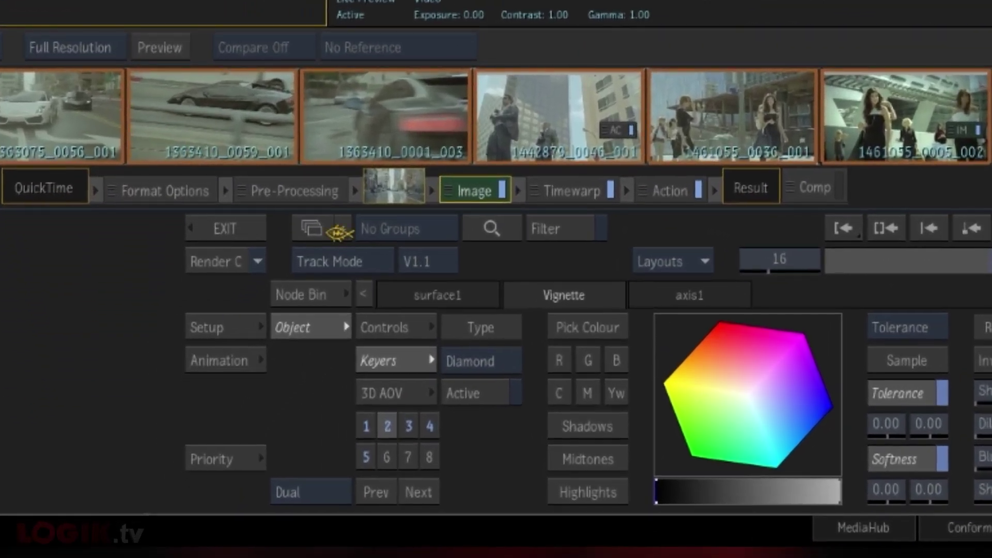
pyautogui.click(339, 233)
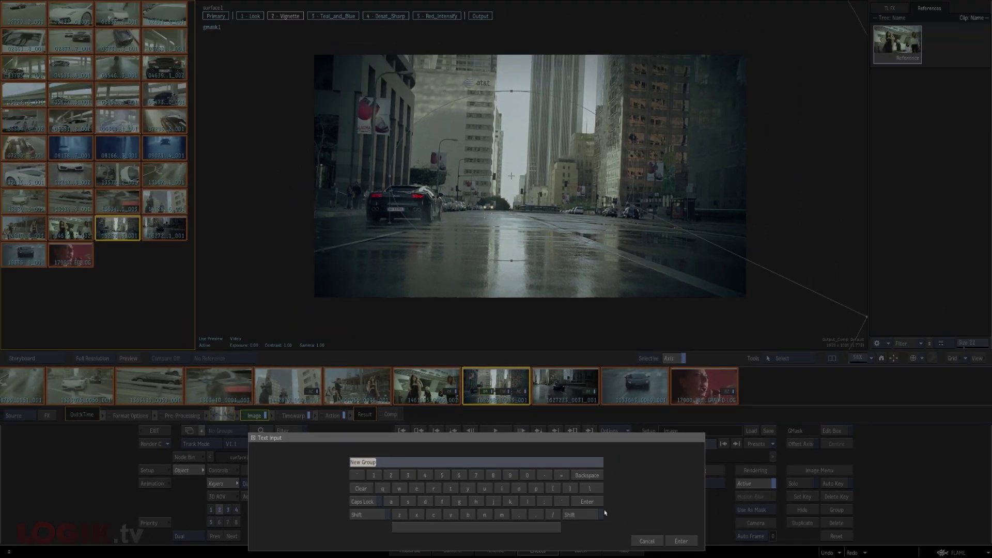
pyautogui.click(680, 543)
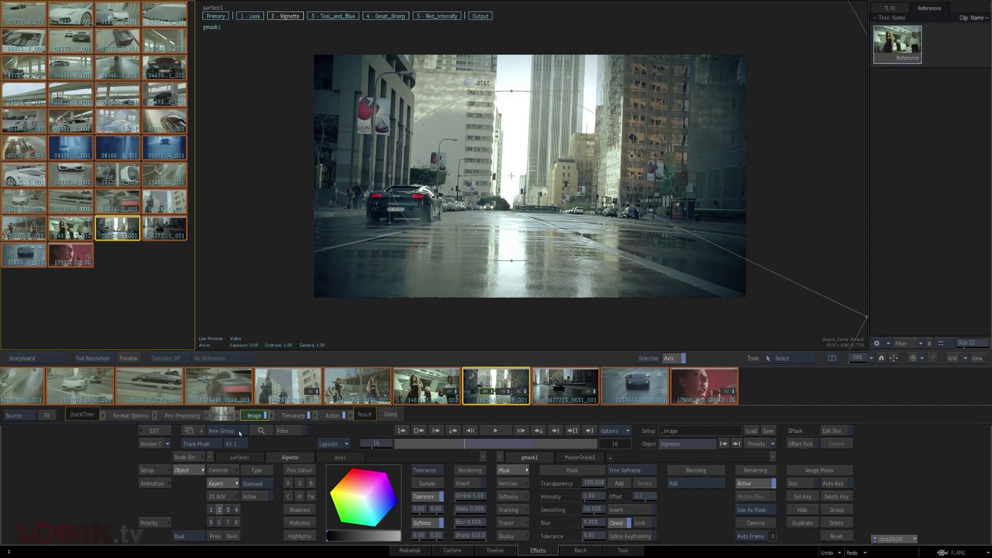
pyautogui.click(286, 432)
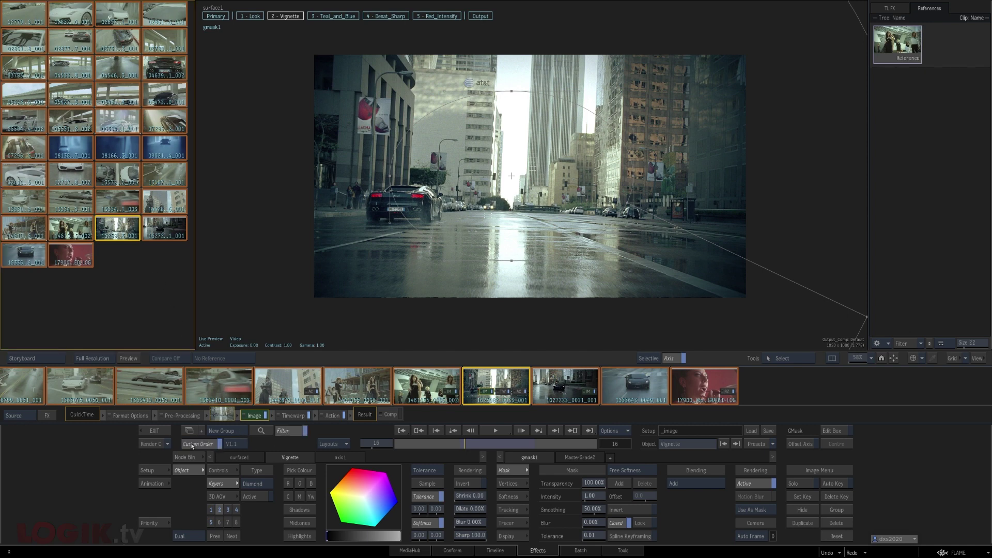
# Step: Reorder the Storyboard: move the red close-up before the blue shots, the lone blue car into the third row, and the women's shots after the street shot
pyautogui.moveTo(111, 231); pyautogui.dragTo(56, 154)
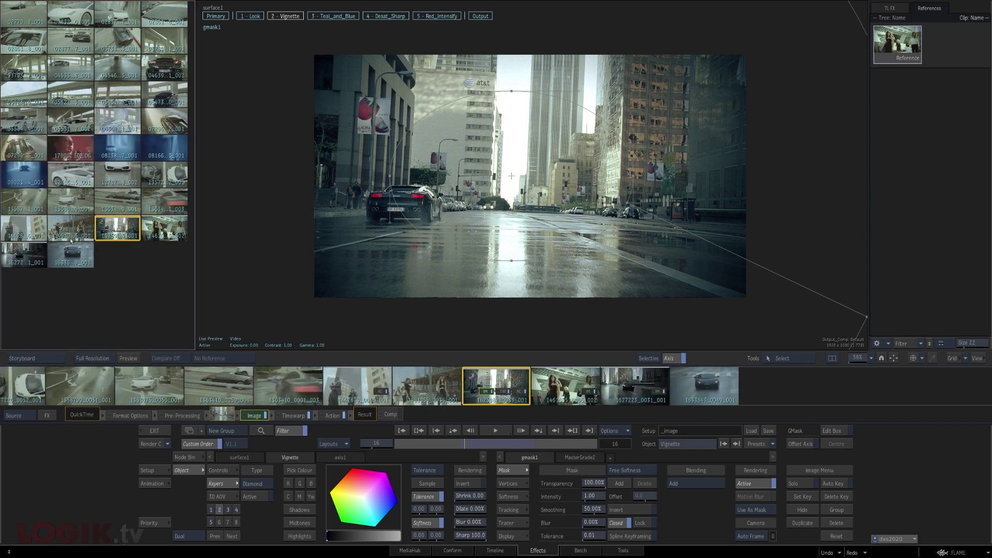
pyautogui.moveTo(74, 255); pyautogui.dragTo(154, 70)
pyautogui.moveTo(117, 229); pyautogui.dragTo(61, 256)
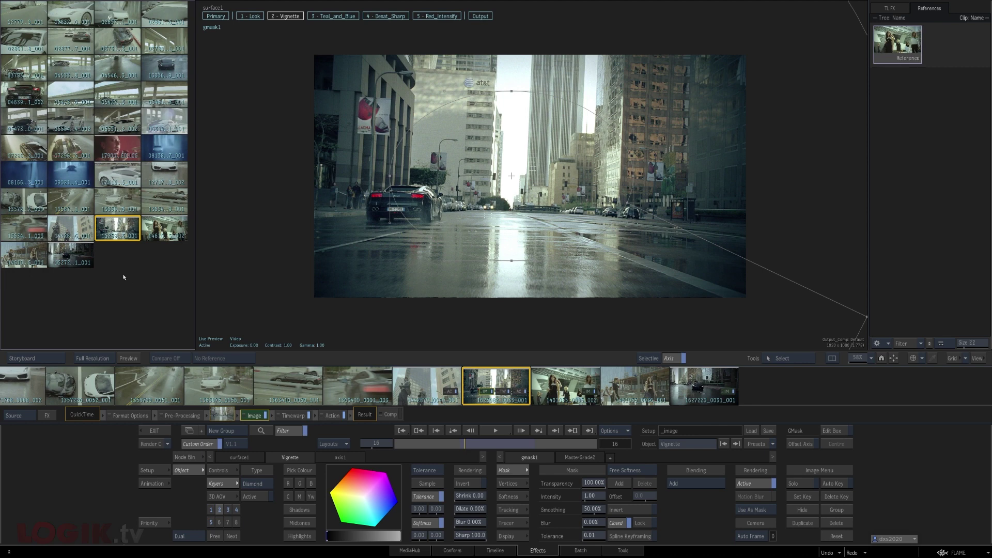
# Step: Switch the workspace to a 3-Up view and show the scopes in the third viewport
pyautogui.click(243, 298)
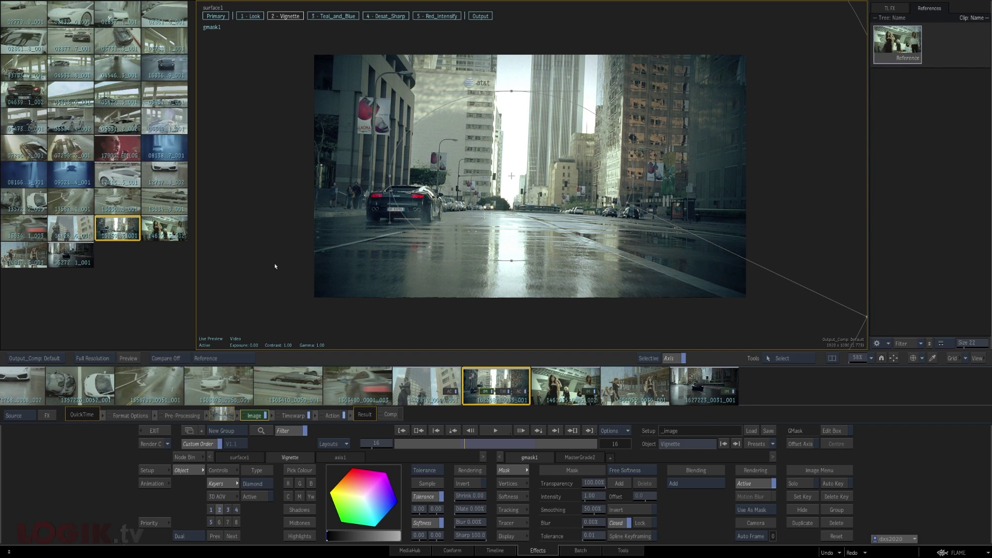
pyautogui.hotkey('alt', '3')
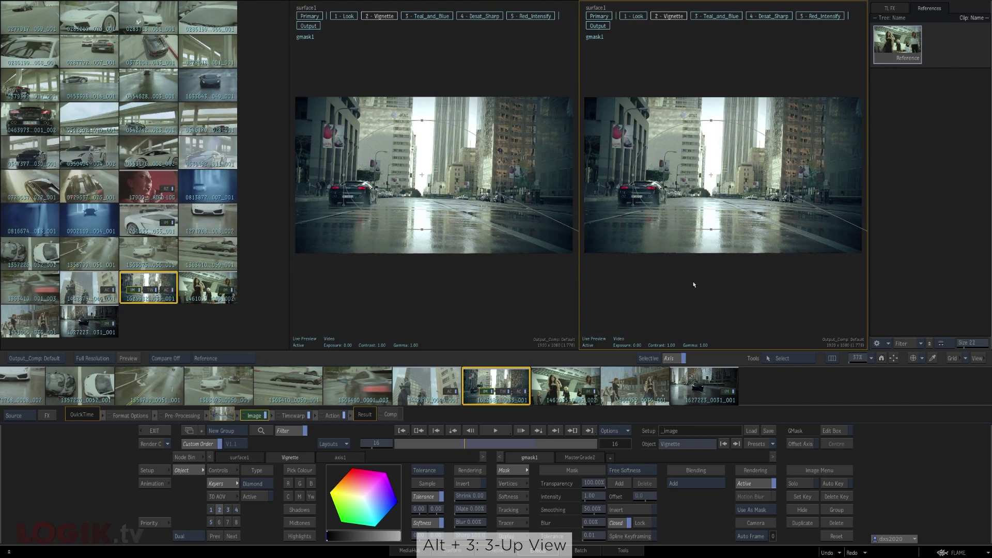
pyautogui.click(734, 290)
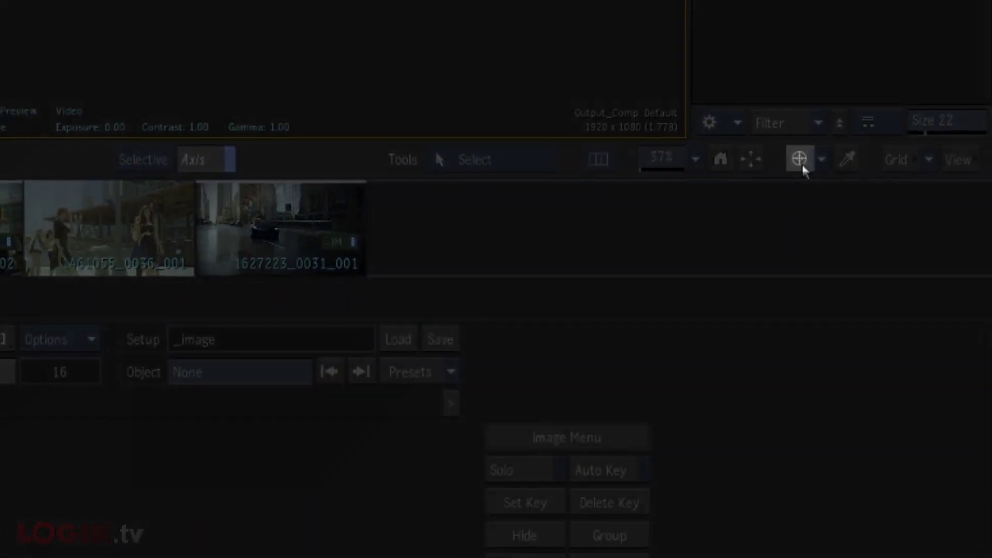
pyautogui.click(802, 165)
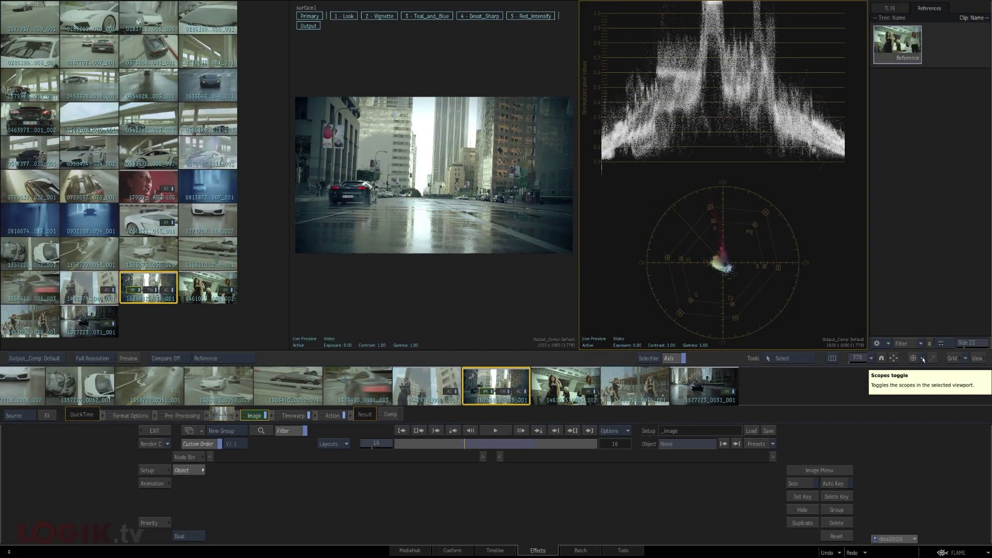
# Step: Set the scopes layout to 3-Up in a Grid arrangement in the scopes settings
pyautogui.click(923, 359)
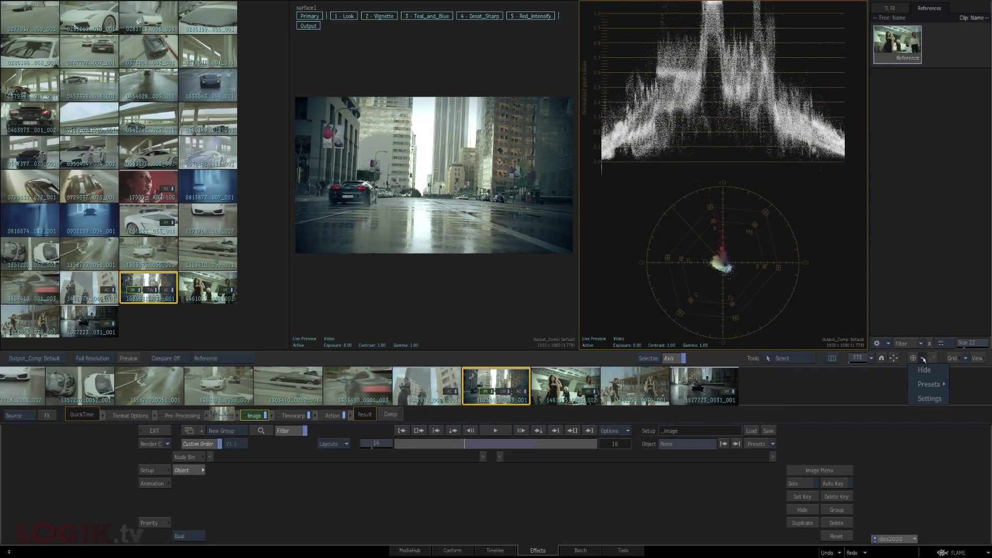
pyautogui.click(925, 401)
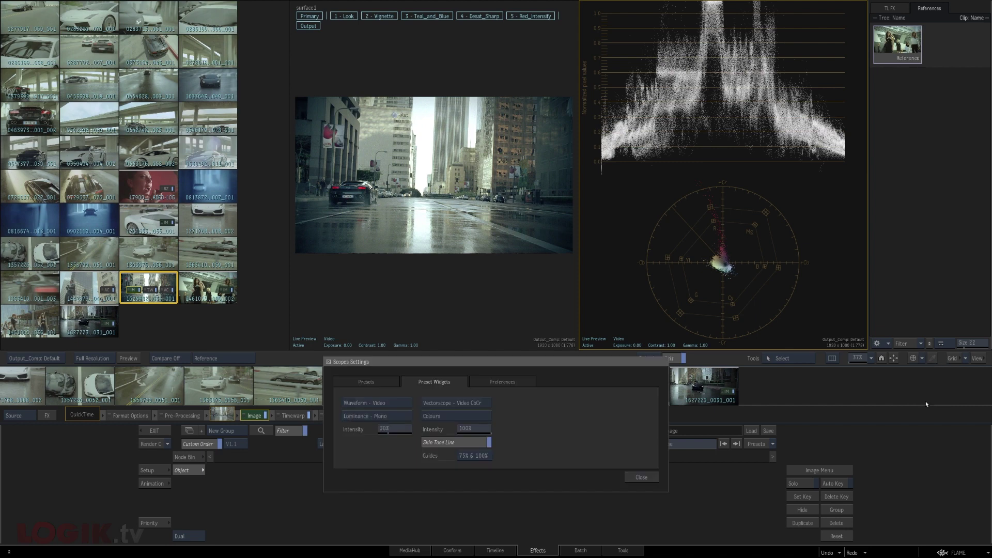
pyautogui.click(361, 383)
pyautogui.click(360, 455)
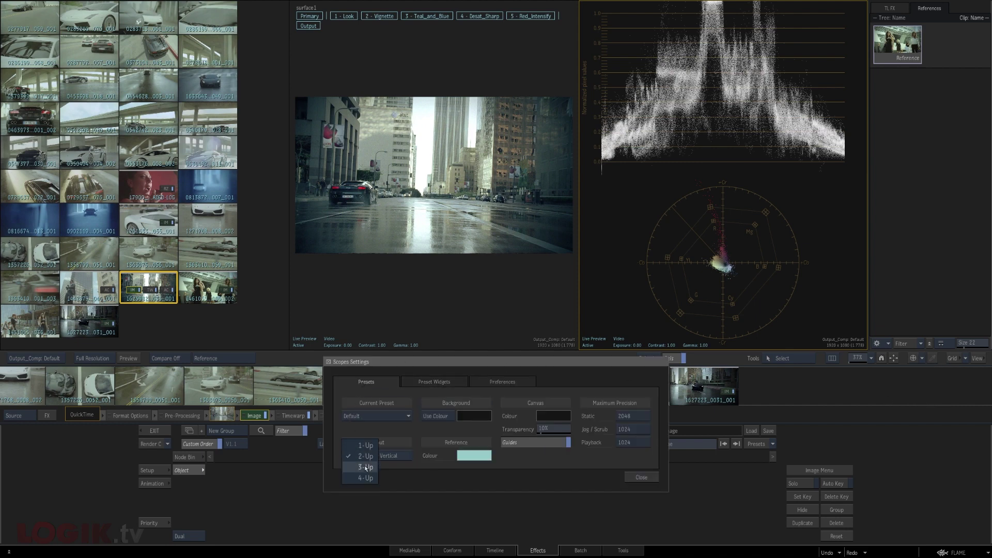
pyautogui.click(362, 466)
pyautogui.click(393, 456)
pyautogui.click(400, 436)
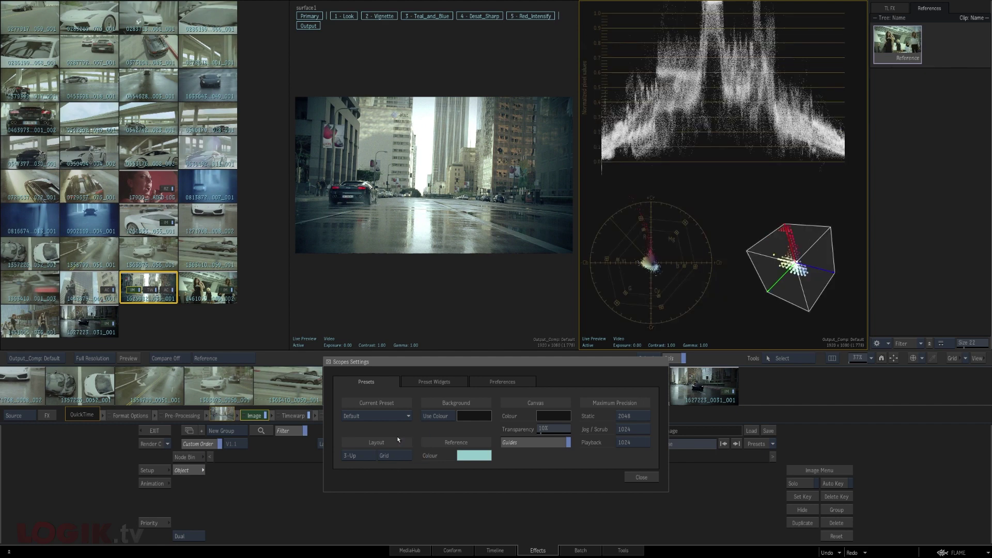
# Step: Change the first scope's video waveform from luminance to RGB Parade
pyautogui.click(435, 382)
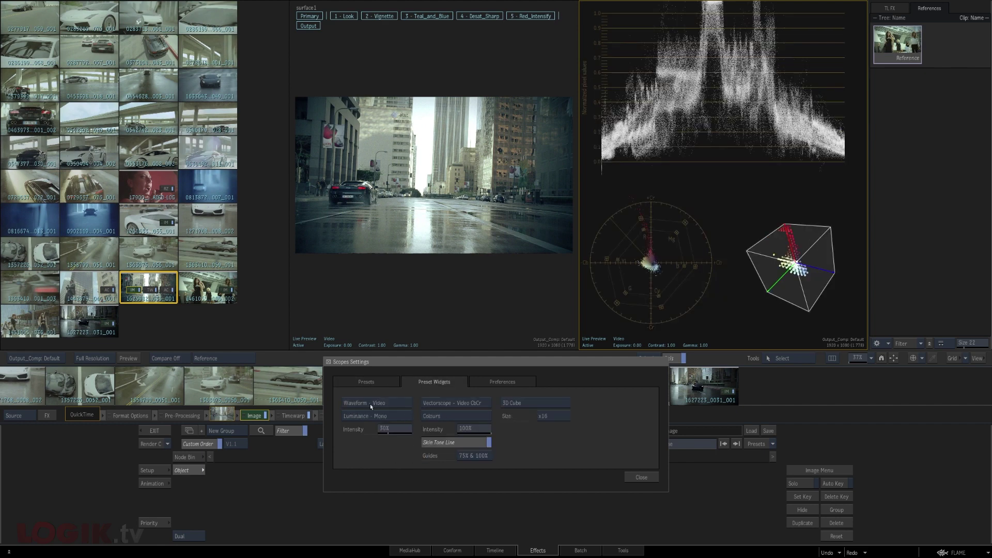
pyautogui.click(371, 407)
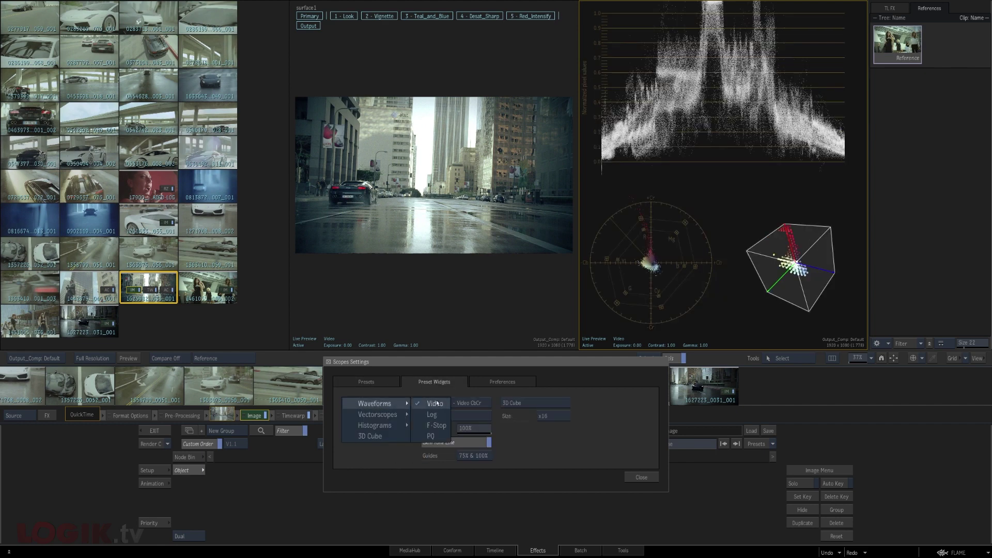
pyautogui.click(368, 420)
pyautogui.click(366, 417)
pyautogui.click(384, 445)
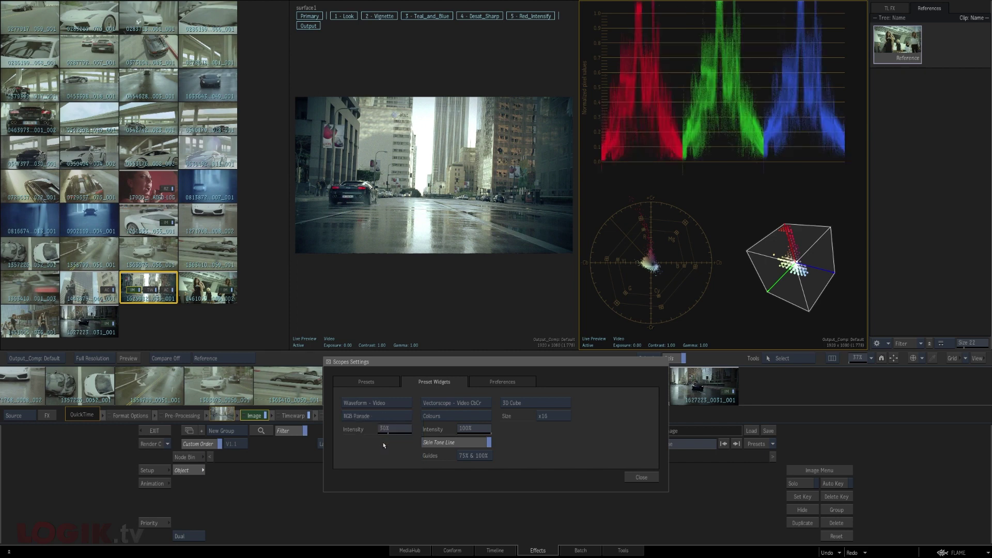
# Step: Make the second scope a video waveform and the third a Video CbCr vectorscope, and close the scopes settings
pyautogui.click(426, 405)
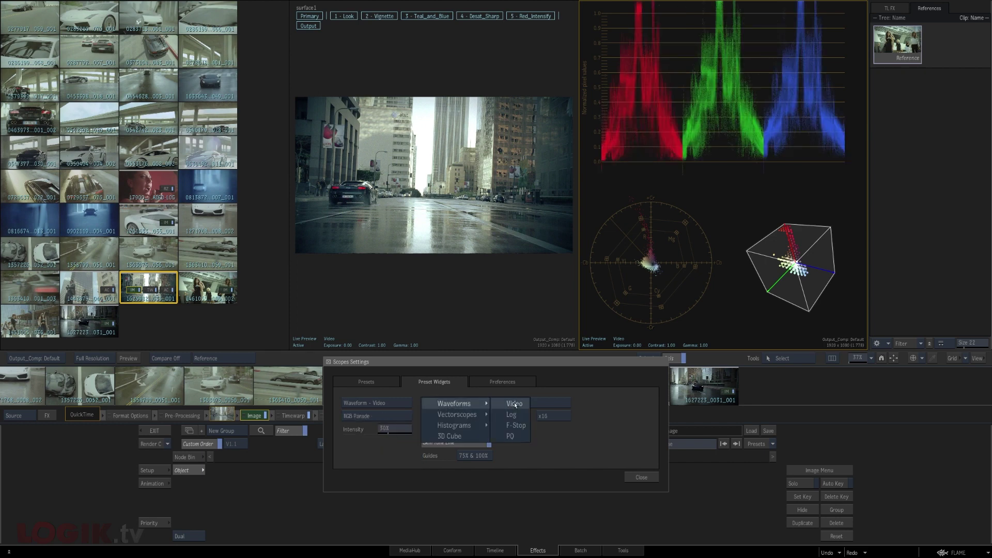
pyautogui.click(512, 406)
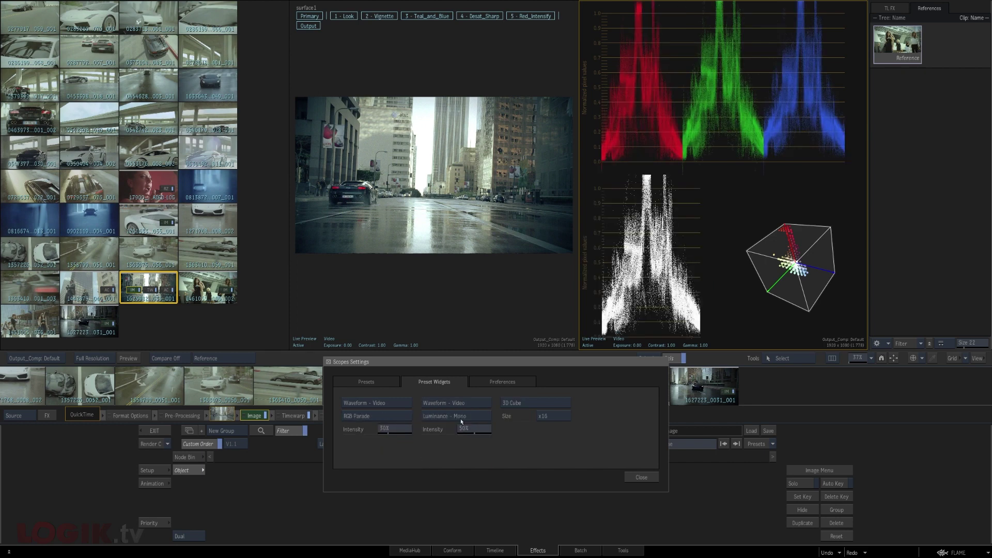
pyautogui.click(540, 404)
pyautogui.moveTo(537, 413)
pyautogui.click(602, 415)
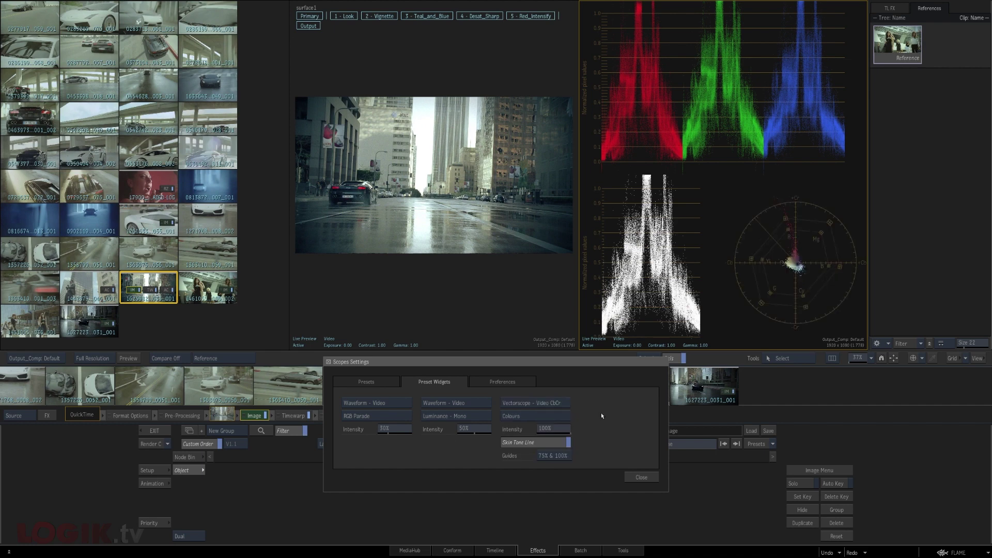
pyautogui.click(640, 477)
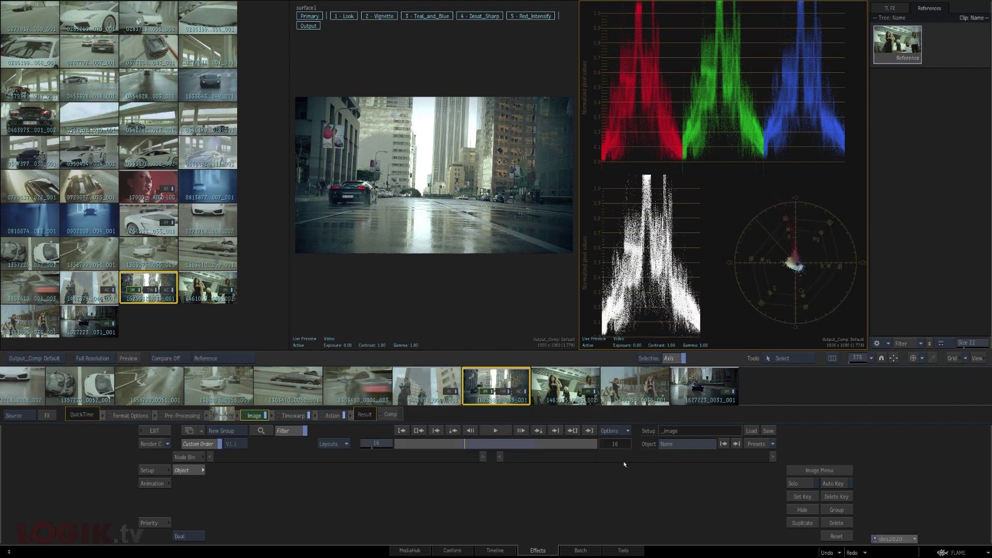
# Step: Add a sixth selective after Red_Intensity on the street shot
pyautogui.click(520, 18)
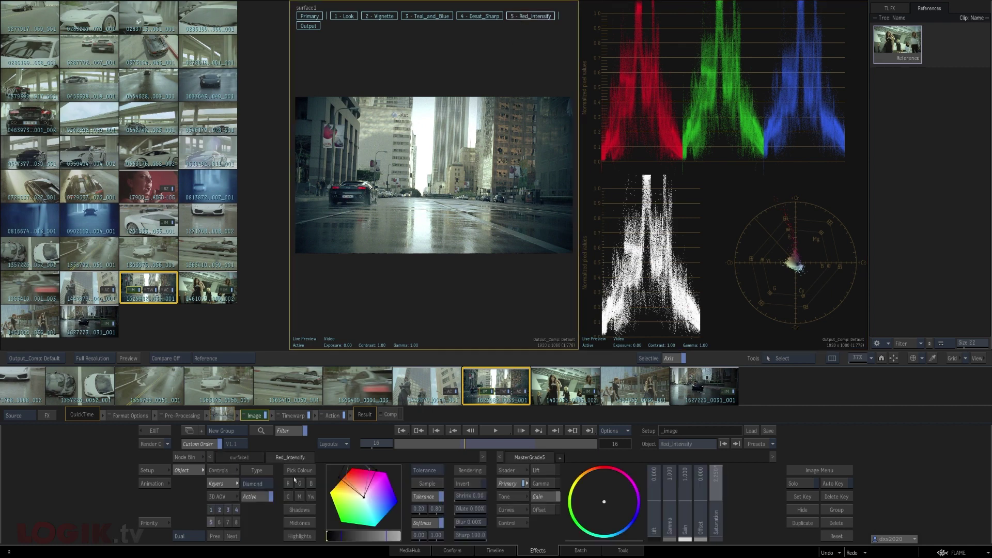
pyautogui.click(220, 522)
# Step: Try tinting selective 6's gain toward yellow-green on the colour wheel, and undo it
pyautogui.moveTo(607, 491); pyautogui.dragTo(397, 282)
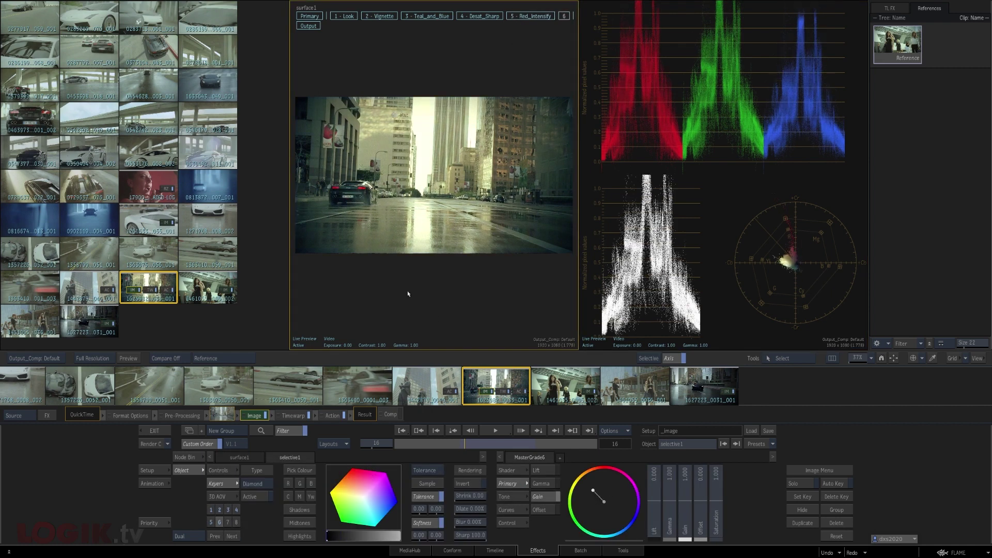
pyautogui.moveTo(461, 297); pyautogui.dragTo(599, 494)
pyautogui.hotkey('ctrl', 'z')
# Step: Lower selective 6's gain to about 0.82 and saturation to about 0.84, and tint its gain toward magenta
pyautogui.moveTo(687, 496); pyautogui.dragTo(525, 473)
pyautogui.moveTo(447, 459); pyautogui.dragTo(514, 465)
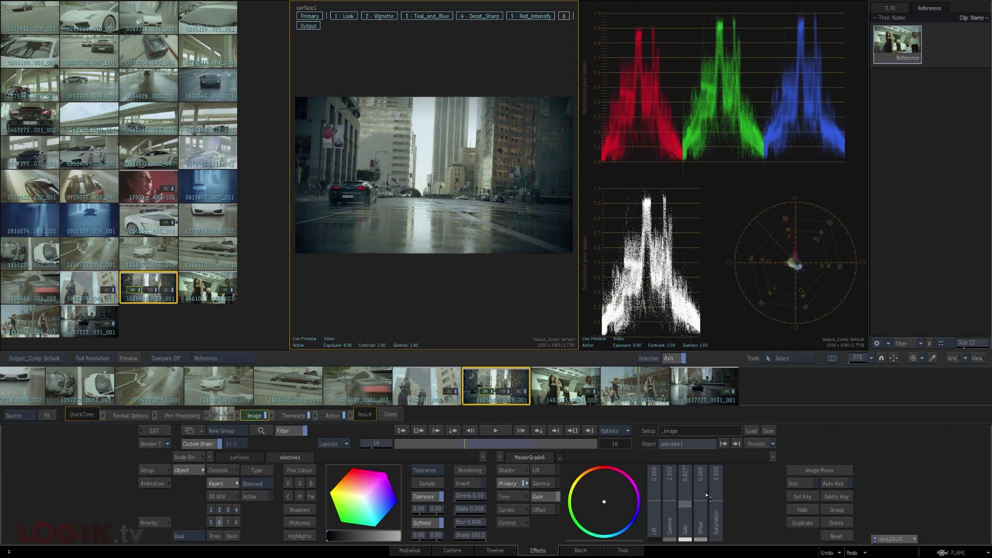
pyautogui.moveTo(711, 494); pyautogui.dragTo(696, 408)
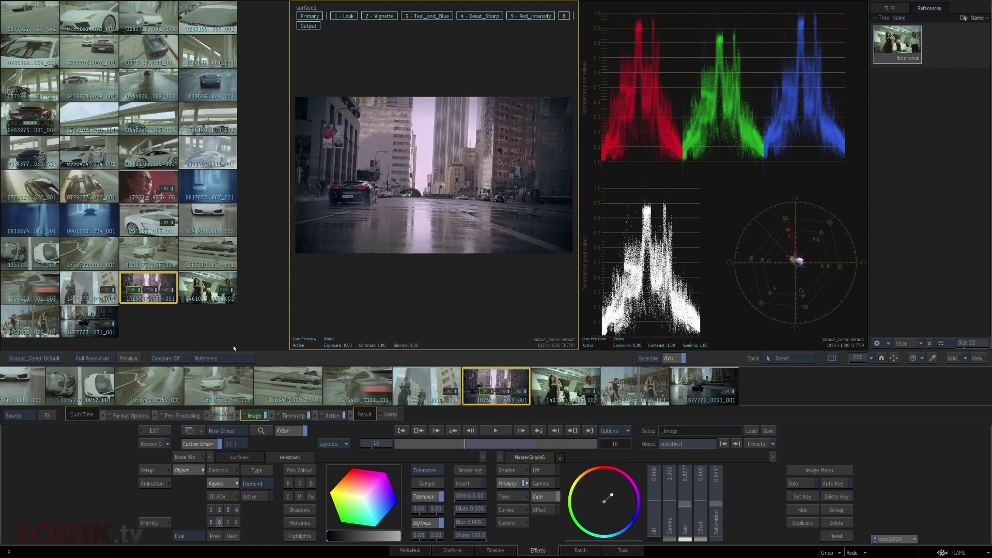
# Step: Widen the image viewport, compare the street shot with the reference in an Angle Split, and shift the split line toward the image centre
pyautogui.moveTo(290, 291); pyautogui.dragTo(132, 292)
pyautogui.click(159, 360)
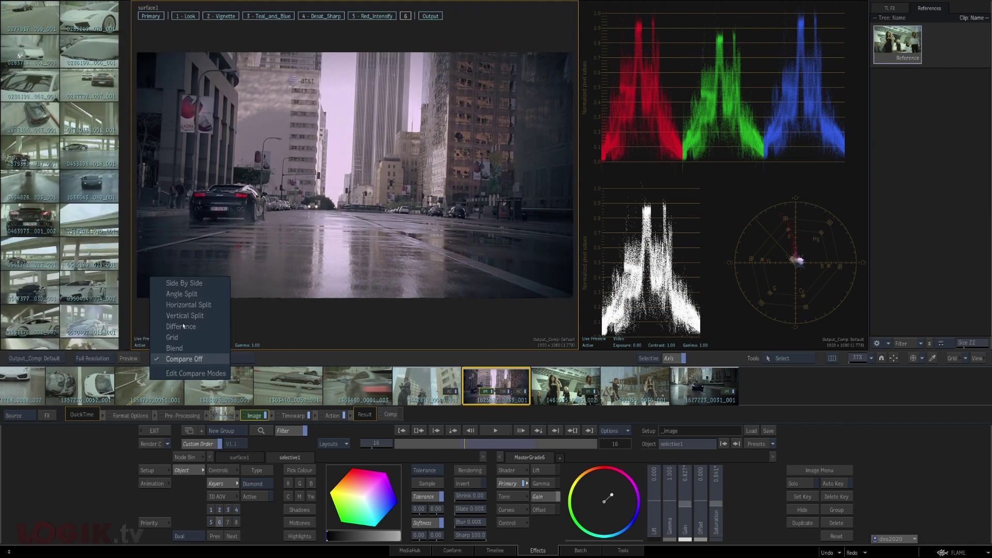
pyautogui.click(181, 294)
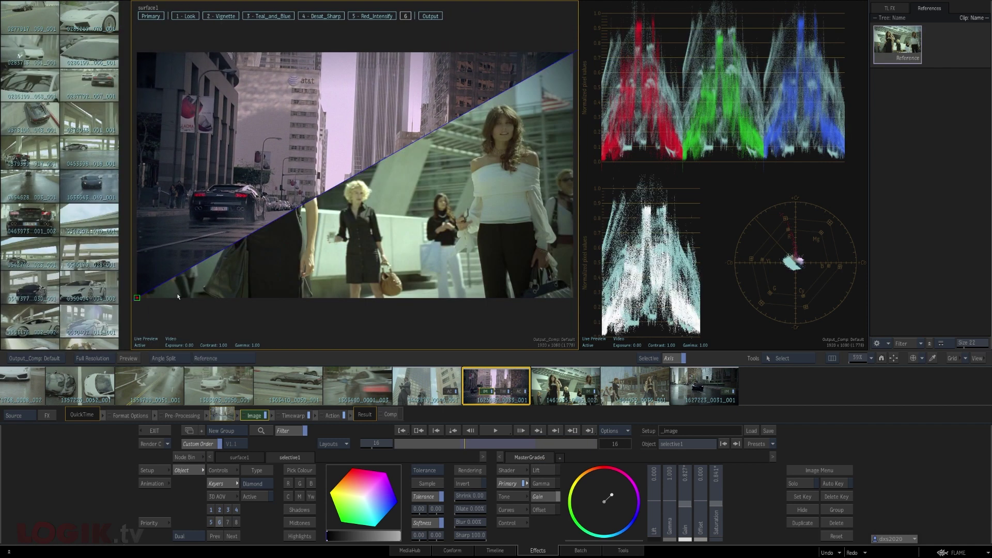
pyautogui.moveTo(145, 297); pyautogui.dragTo(378, 187)
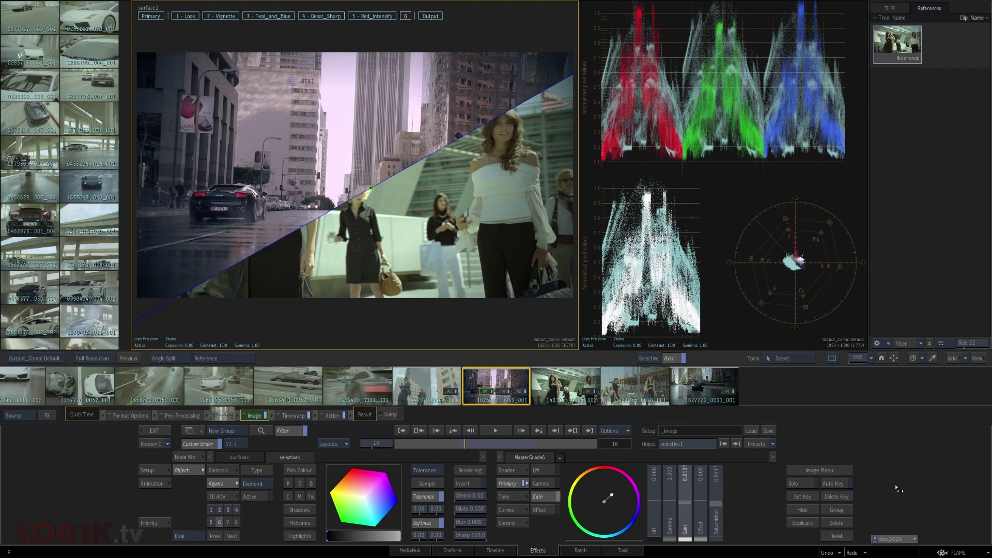